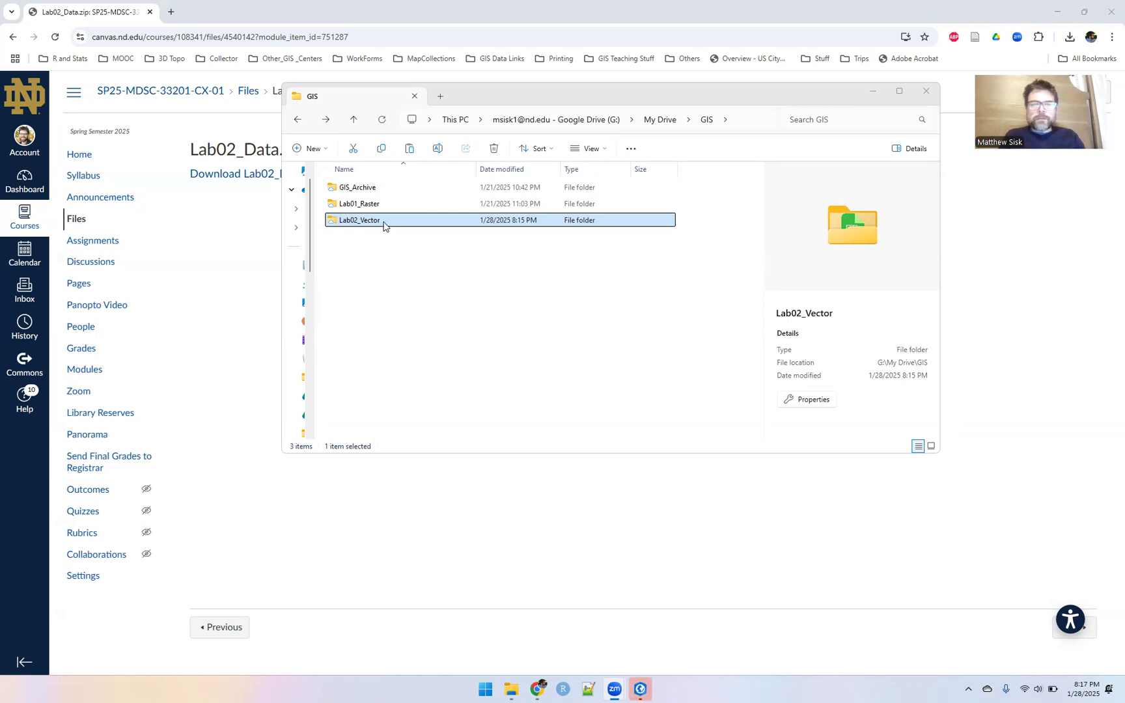
- Open the Lab02_Vector folder and select all the files that make up the CANADA shapefile
double_click(384, 221)
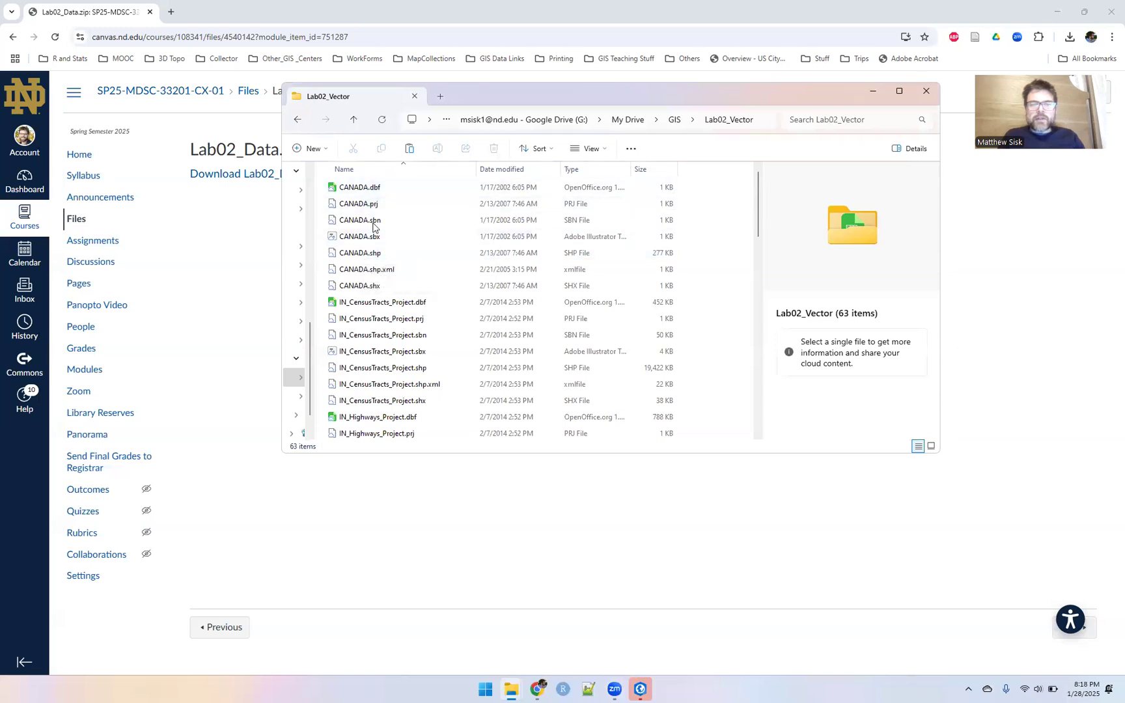
click(372, 287)
shift+click(366, 193)
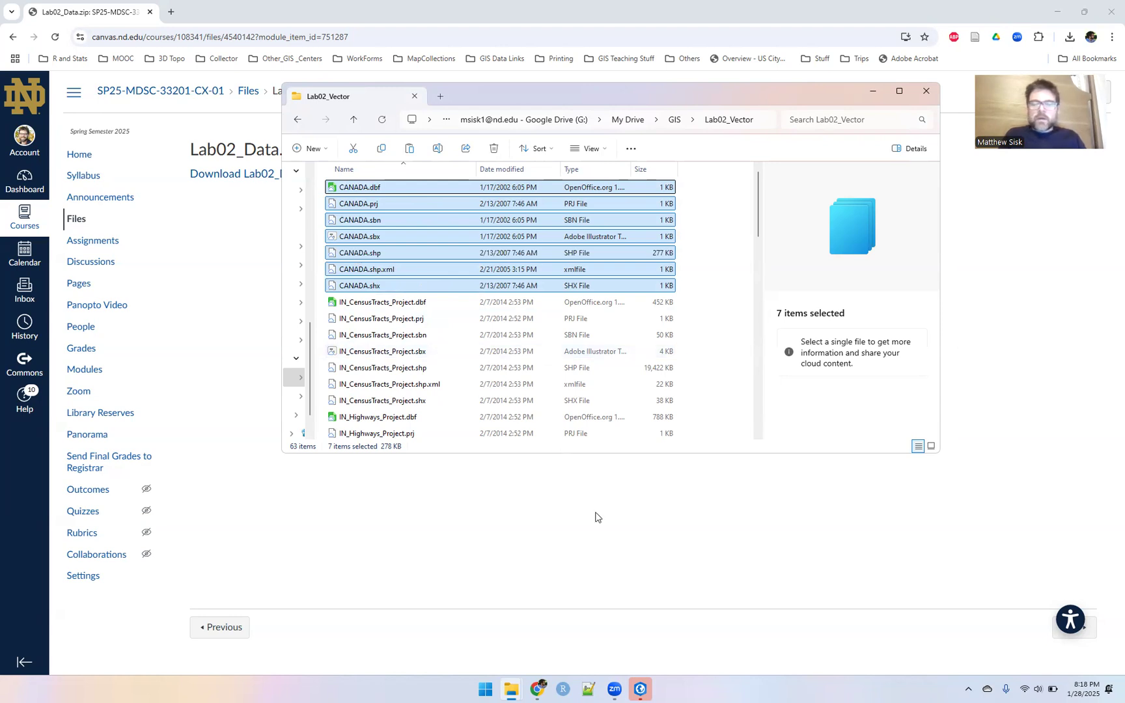
- Switch to ArcGIS Pro and start a new project from the Map template, naming it Lab02
click(640, 689)
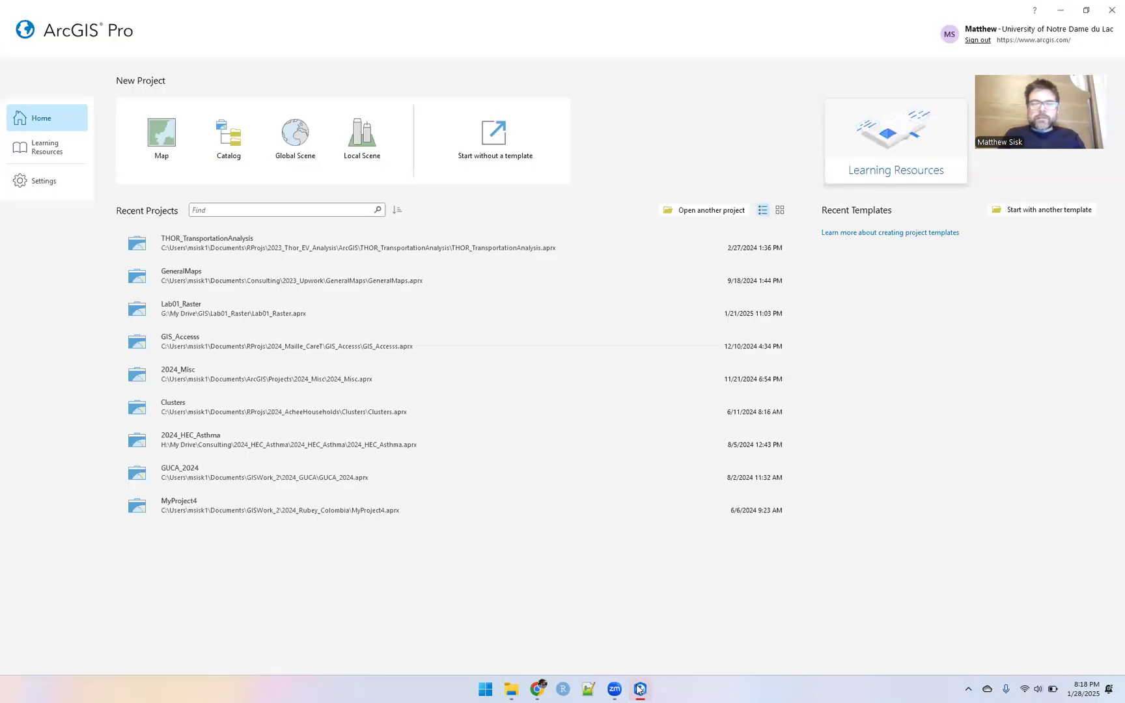
click(168, 142)
double_click(452, 298)
text(Lab02)
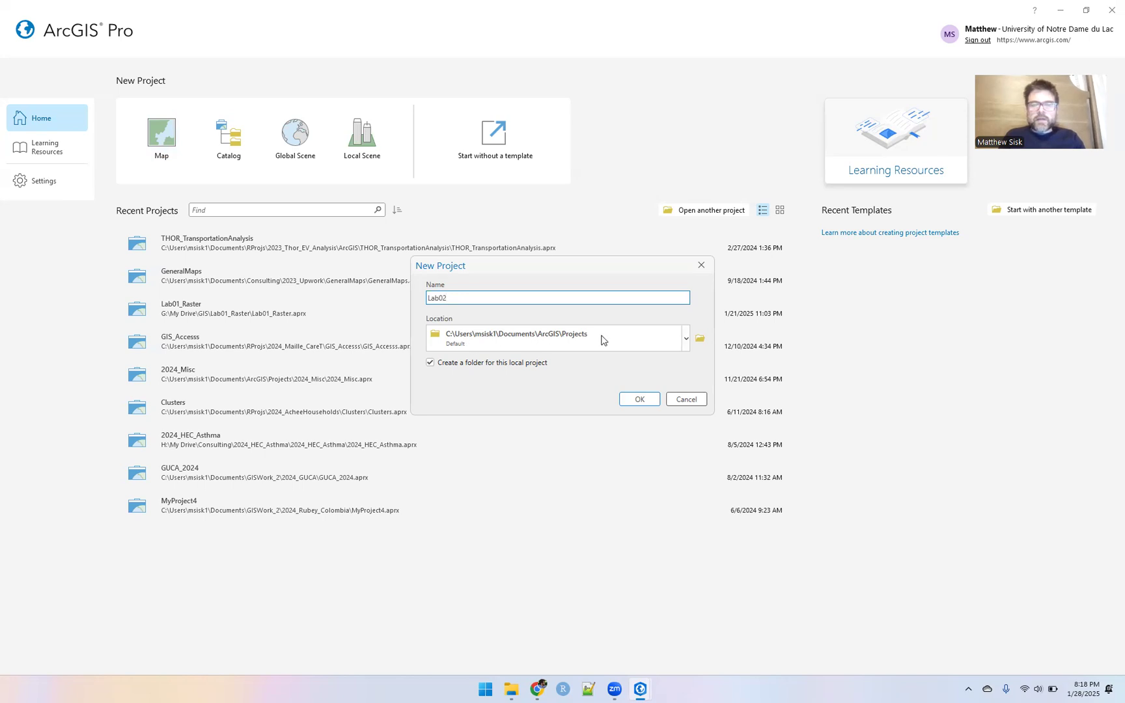
- Create the project in G:\My Drive\GIS\Lab02_Vector without making a separate folder for it
click(699, 339)
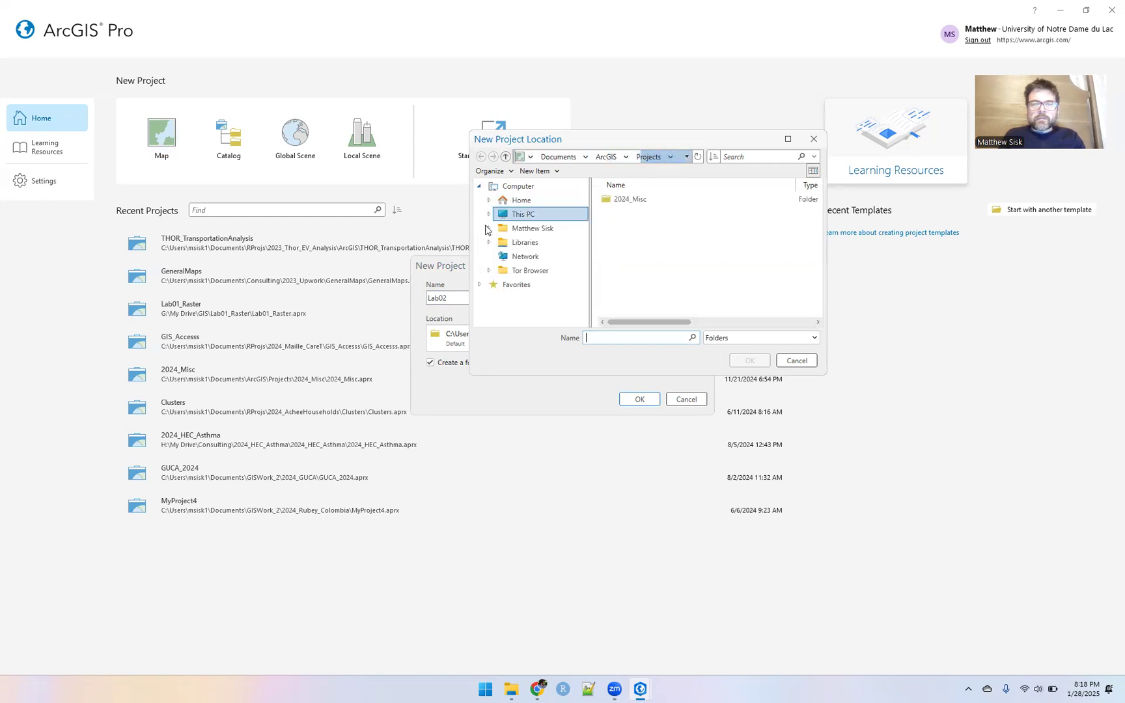
click(488, 216)
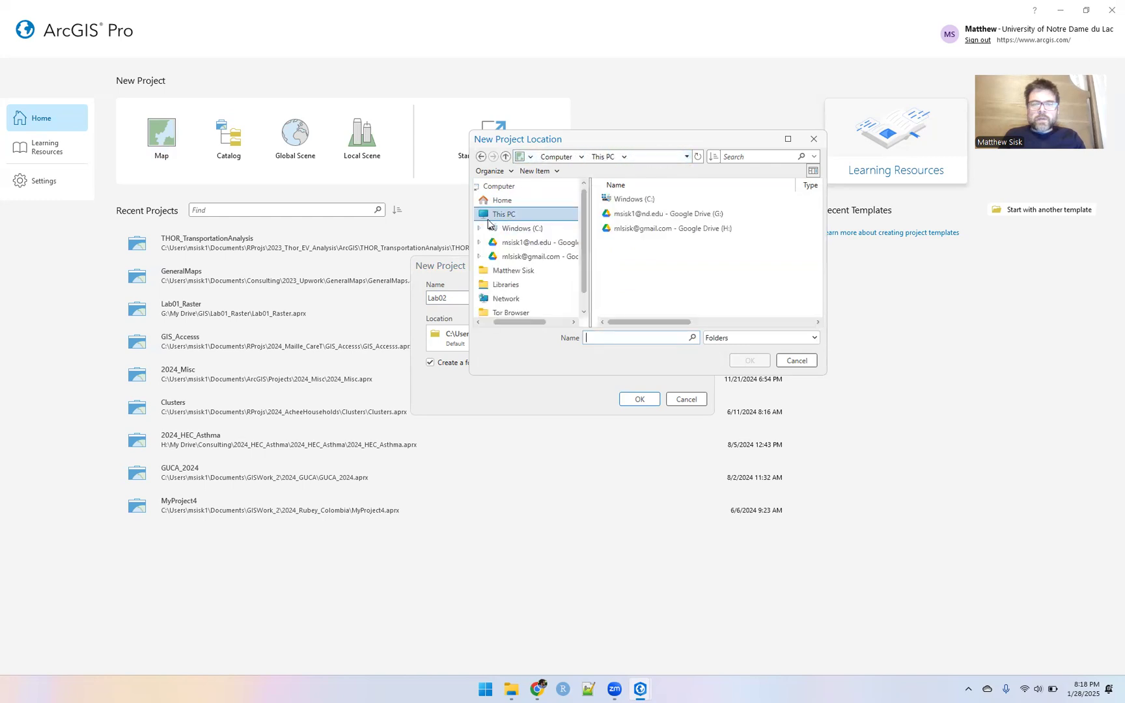
click(514, 245)
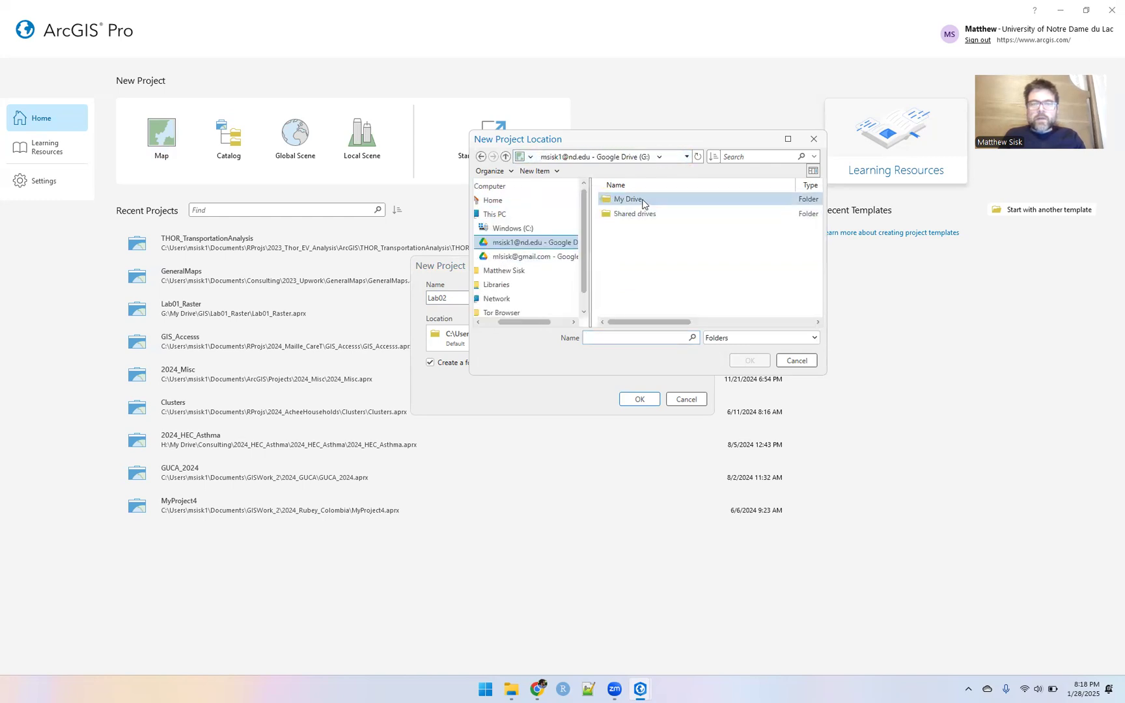
double_click(627, 200)
scroll(681, 241, down, 3)
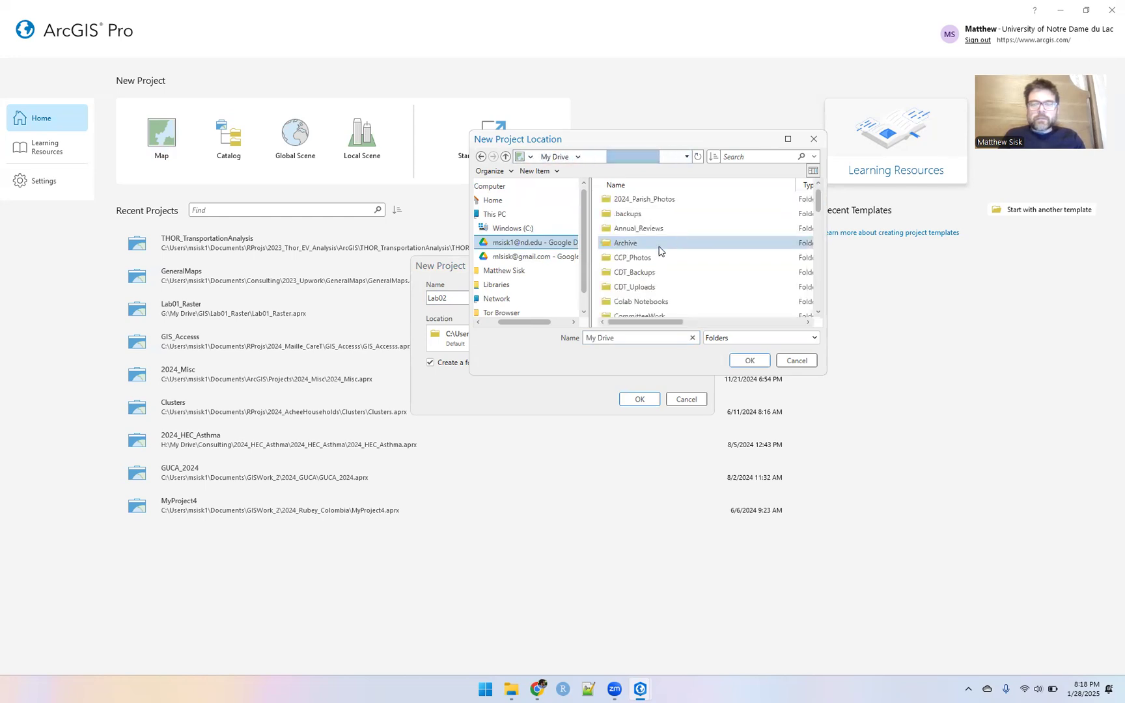
scroll(714, 253, down, 1)
scroll(714, 247, up, 5)
click(819, 271)
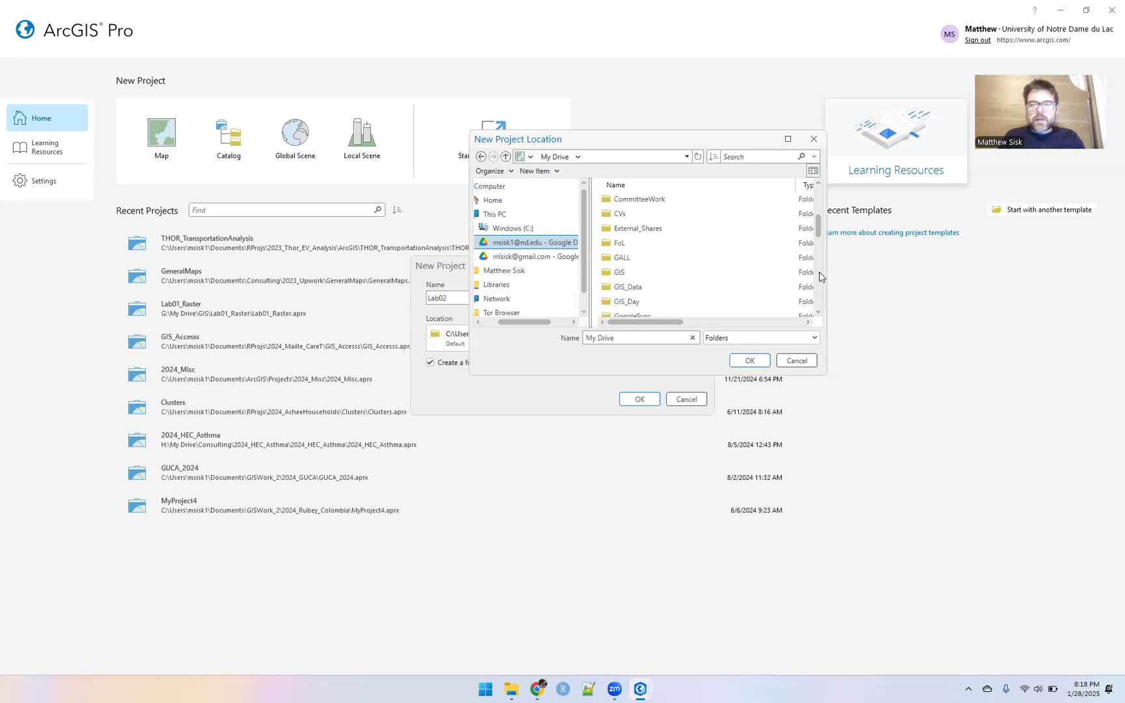
double_click(656, 270)
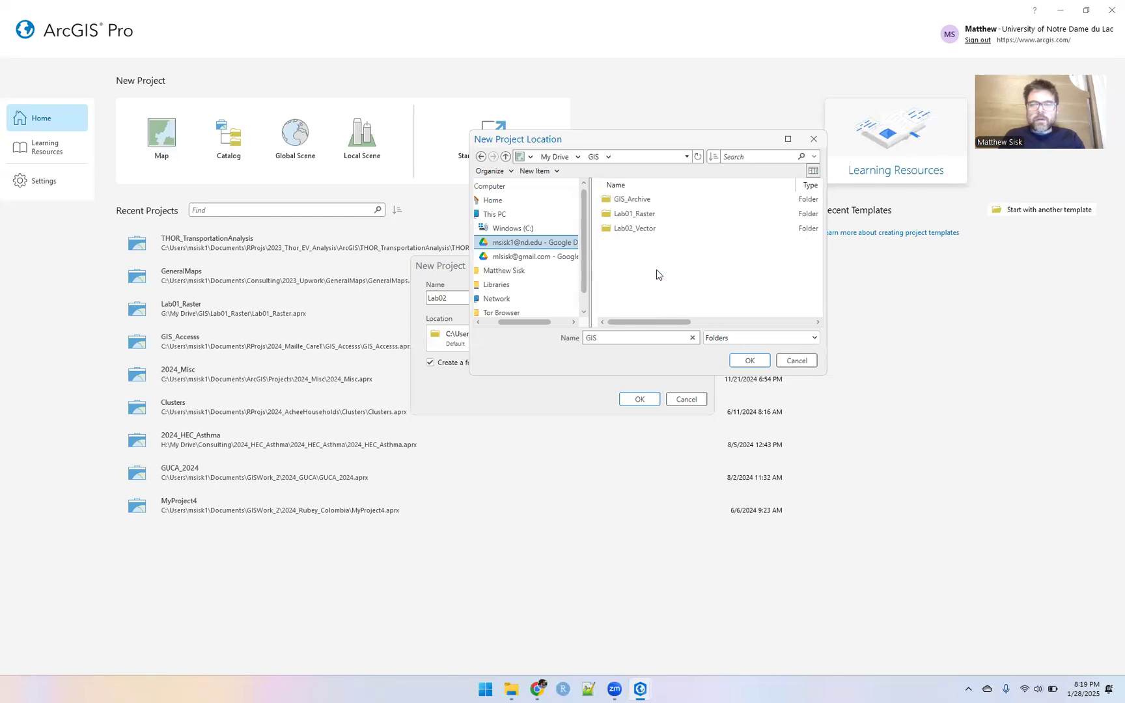
click(630, 232)
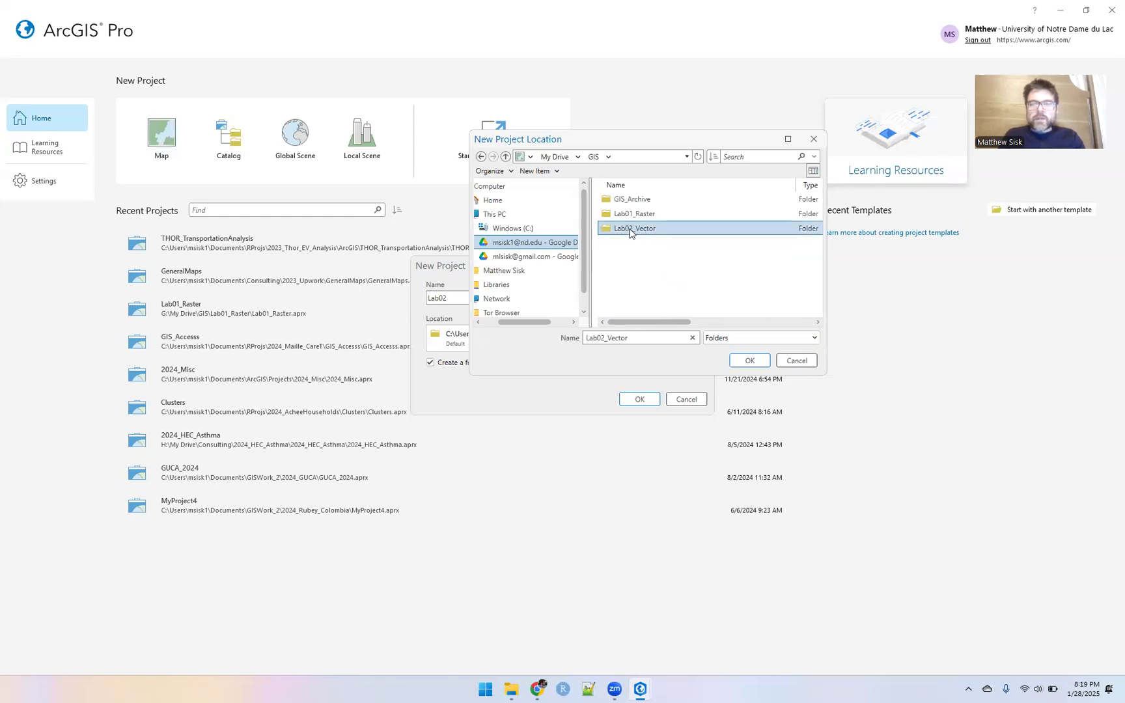
click(739, 361)
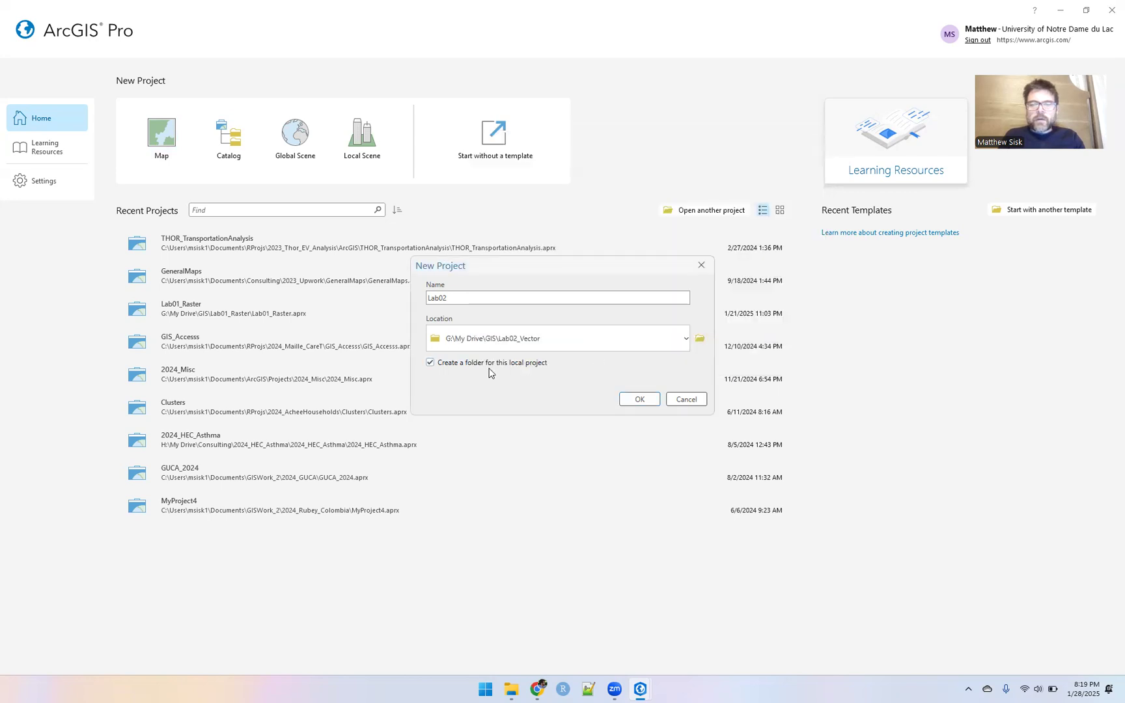
click(462, 366)
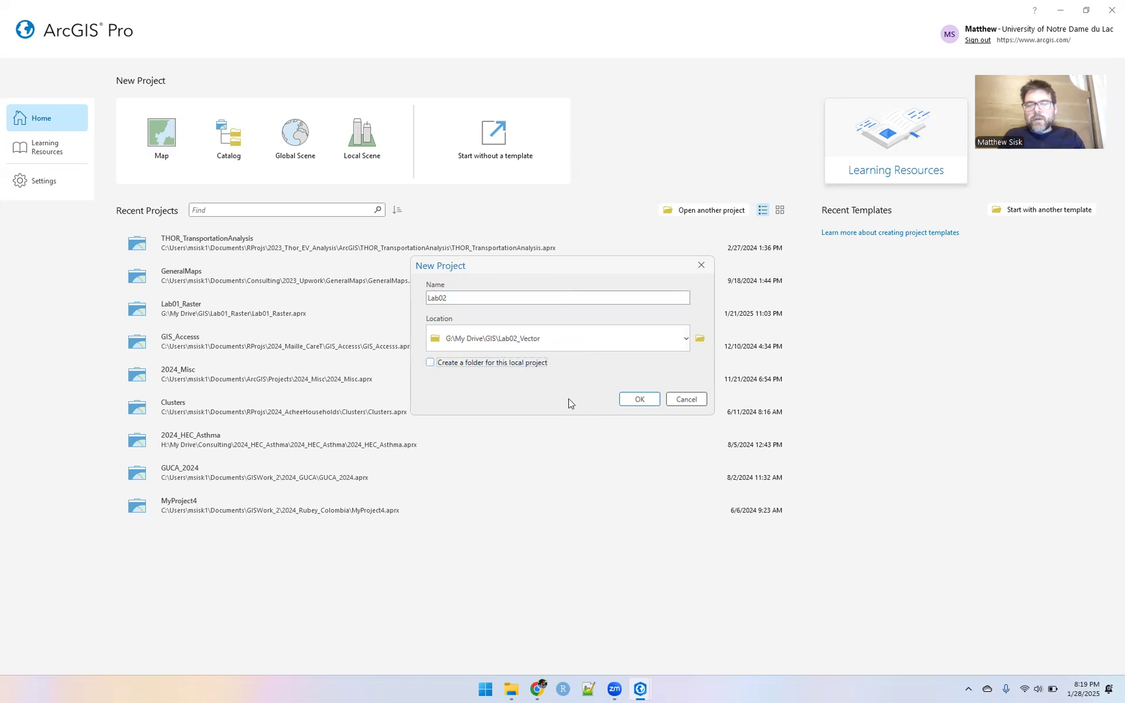
click(637, 399)
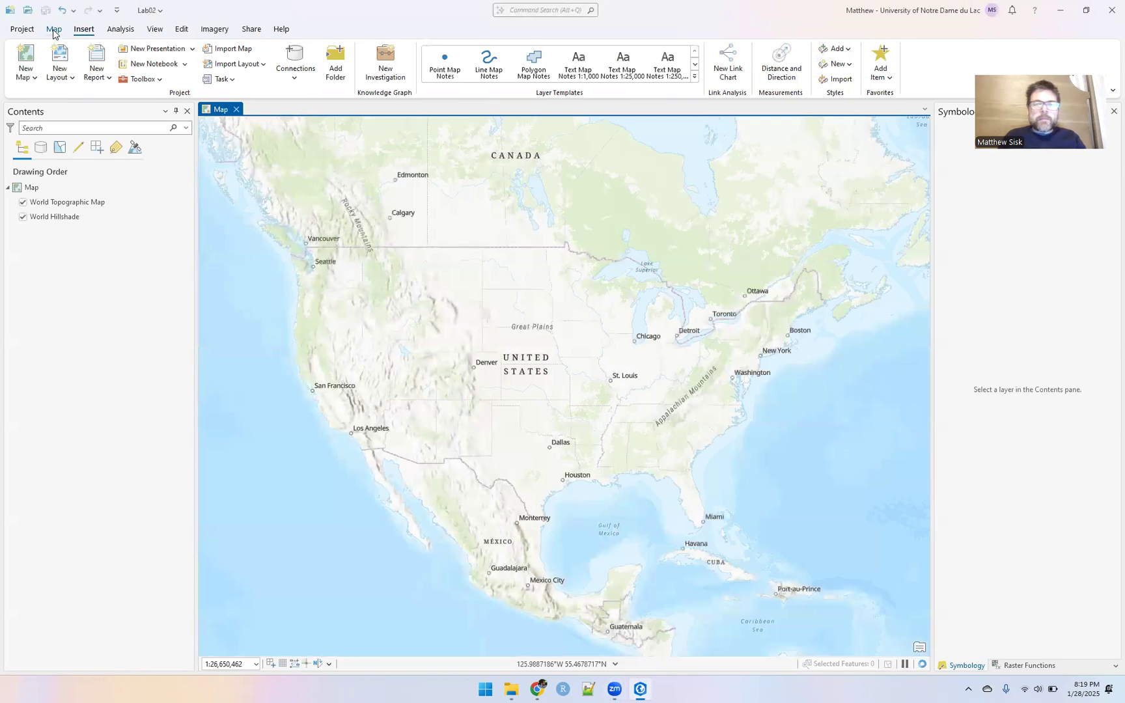
- Add the STATES, MEXICO and CANADA shapefiles from the project's Lab02_Vector folder to the map
click(53, 30)
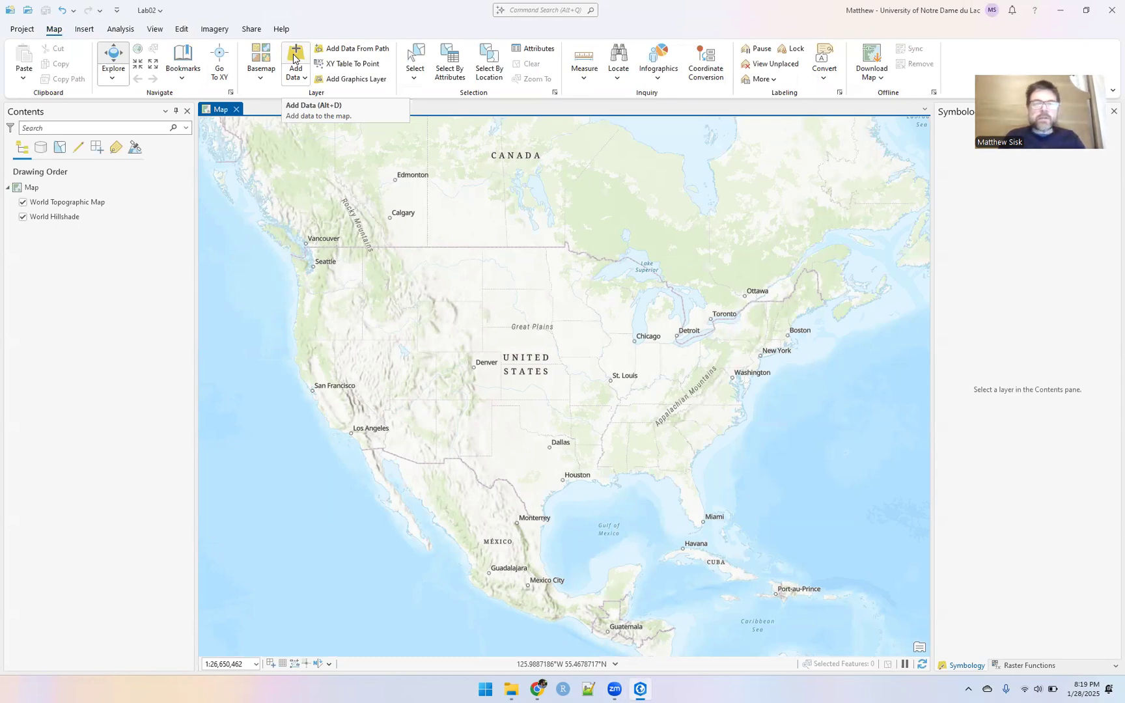
click(293, 59)
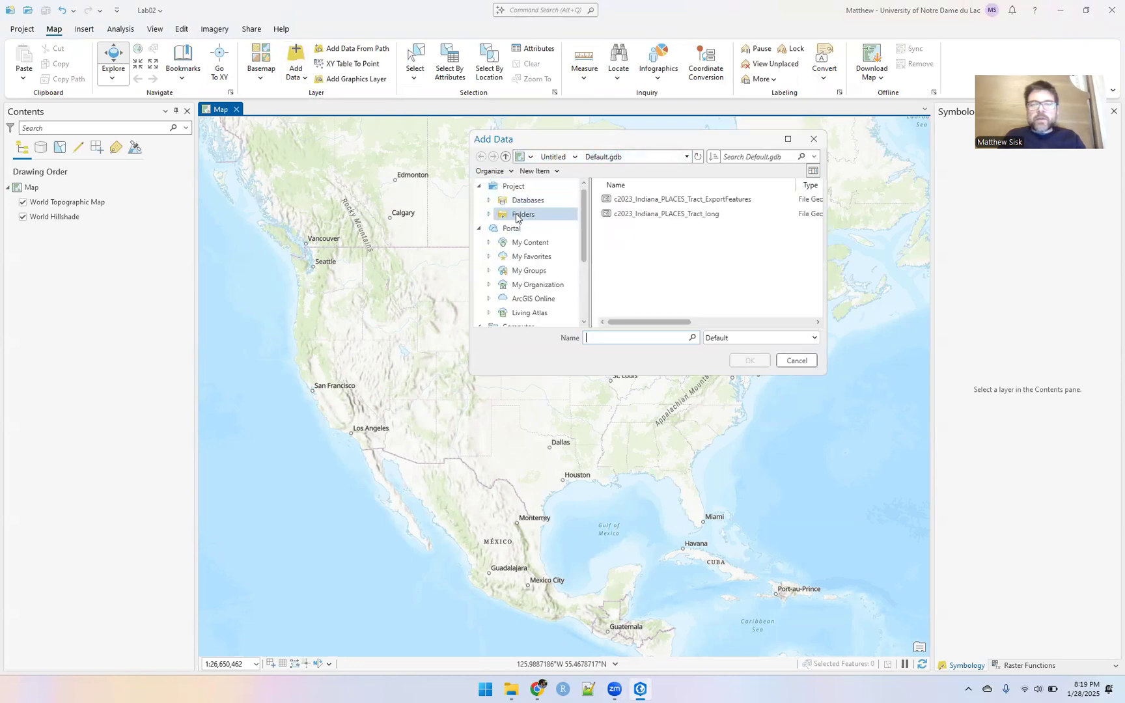
click(518, 216)
double_click(626, 200)
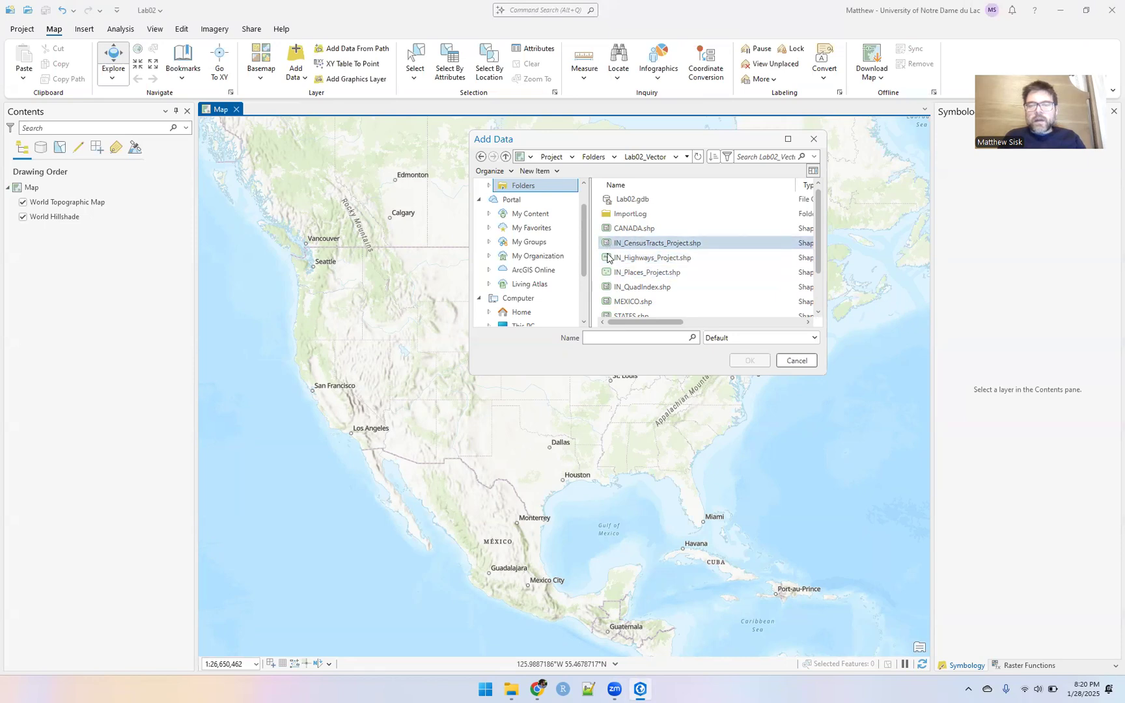
scroll(606, 269, down, 1)
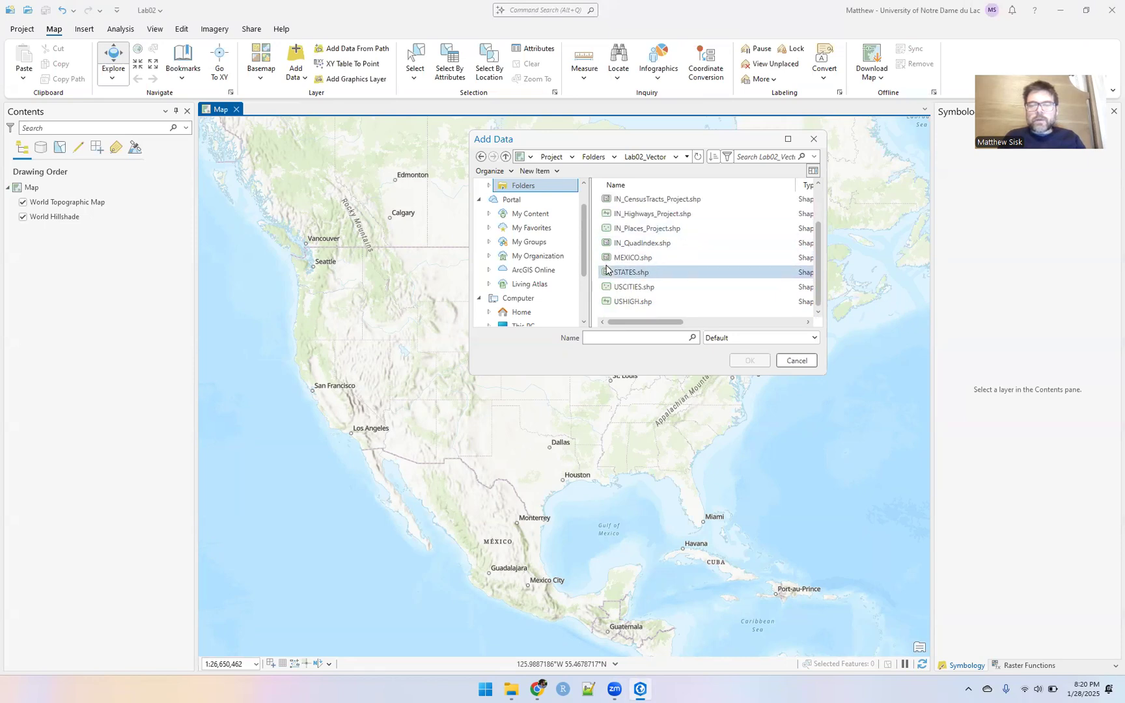
click(641, 272)
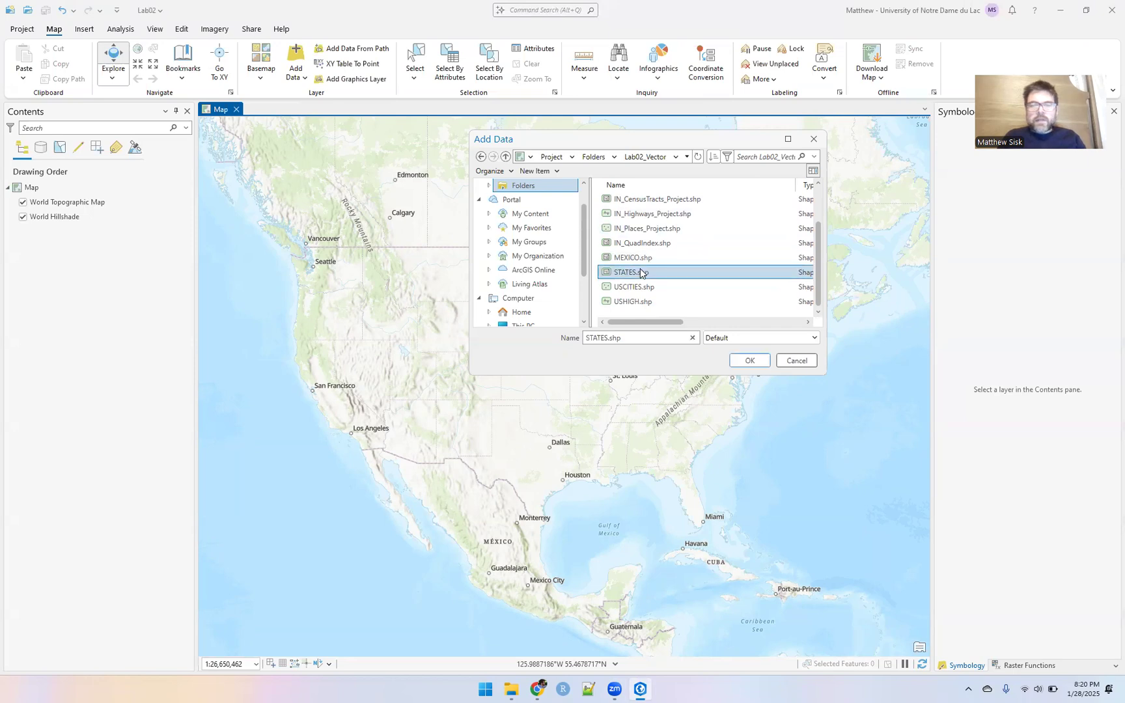
ctrl+click(641, 259)
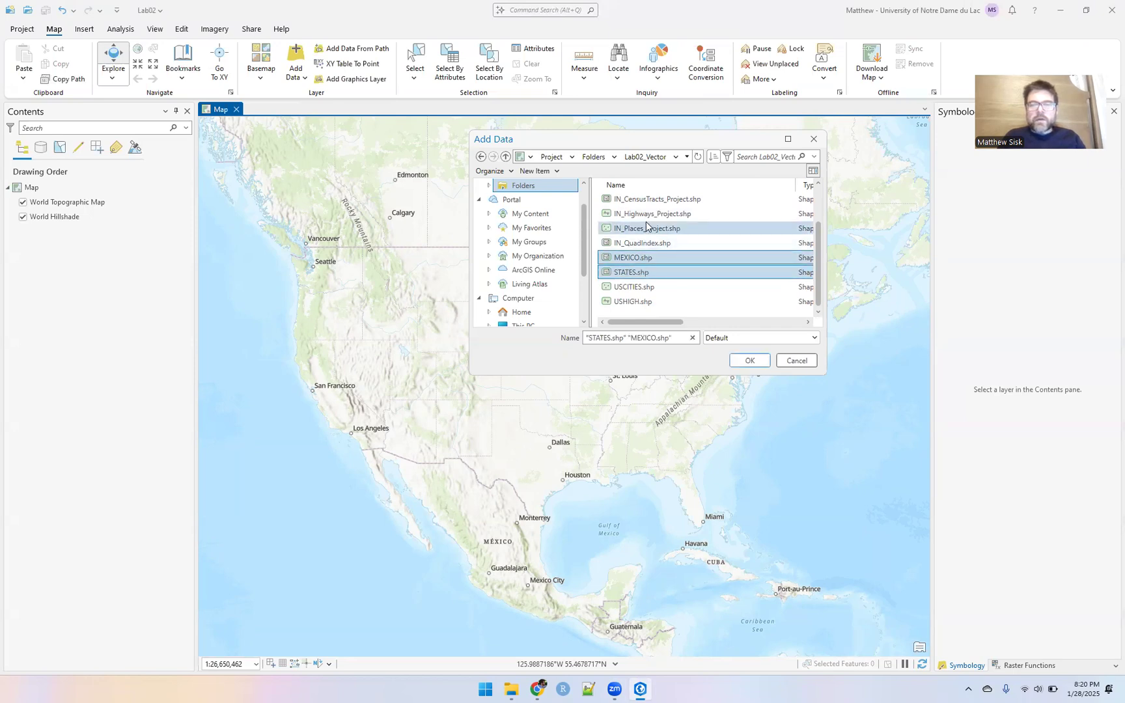
scroll(641, 250, up, 1)
ctrl+click(646, 228)
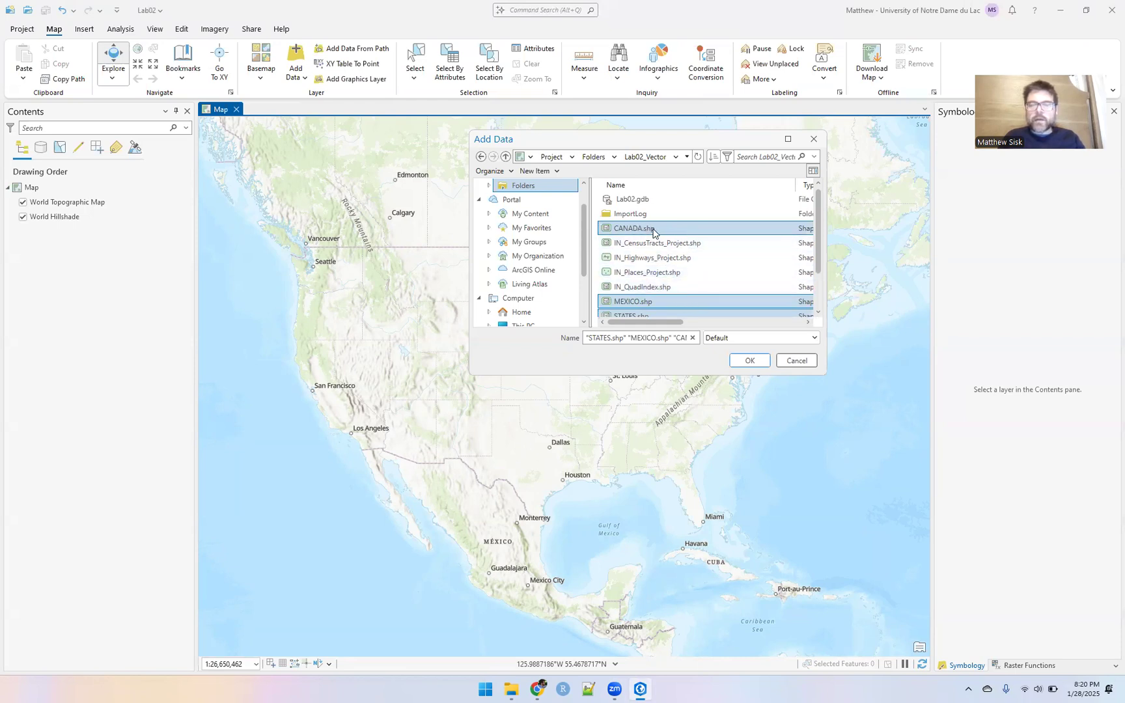
click(748, 362)
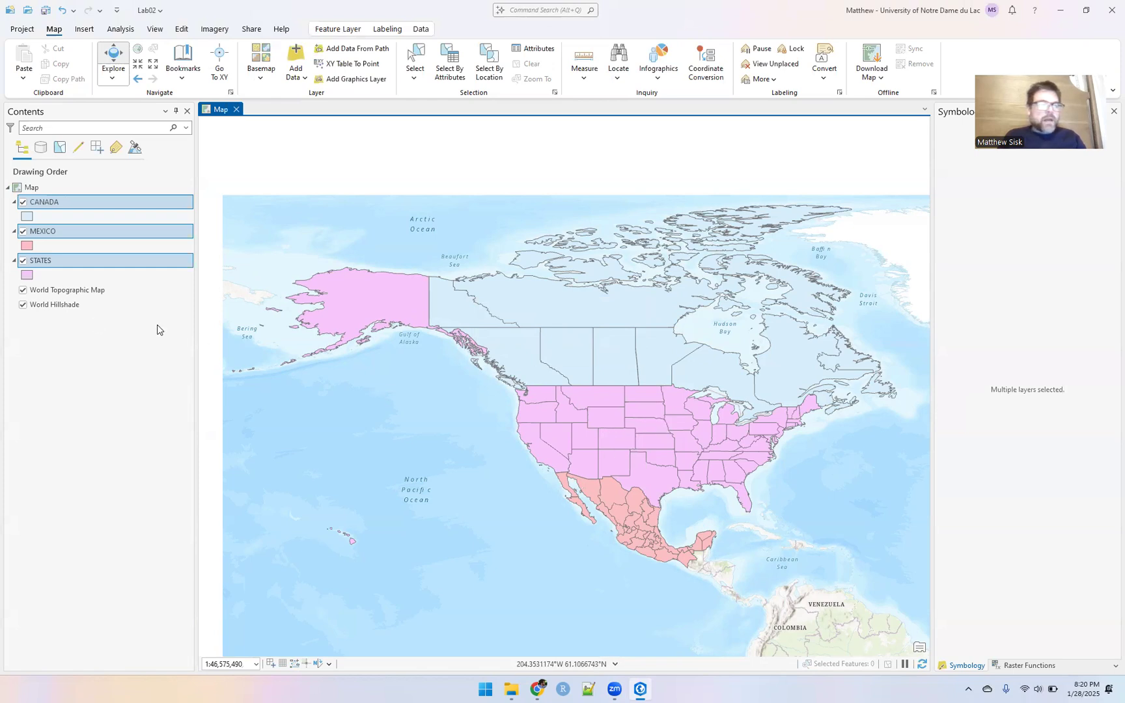
- Toggle the CANADA layer's visibility off and on several times, leaving it hidden
click(22, 203)
click(22, 203)
click(22, 202)
click(22, 203)
click(22, 202)
click(22, 202)
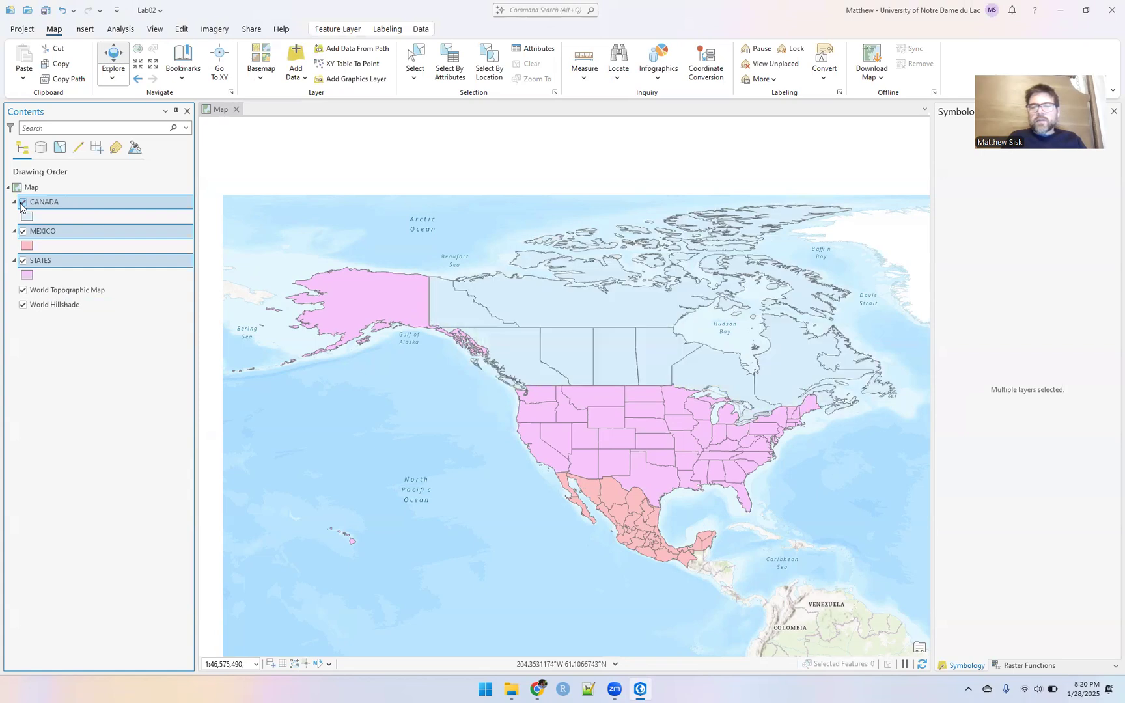
click(22, 202)
click(22, 202)
click(22, 202)
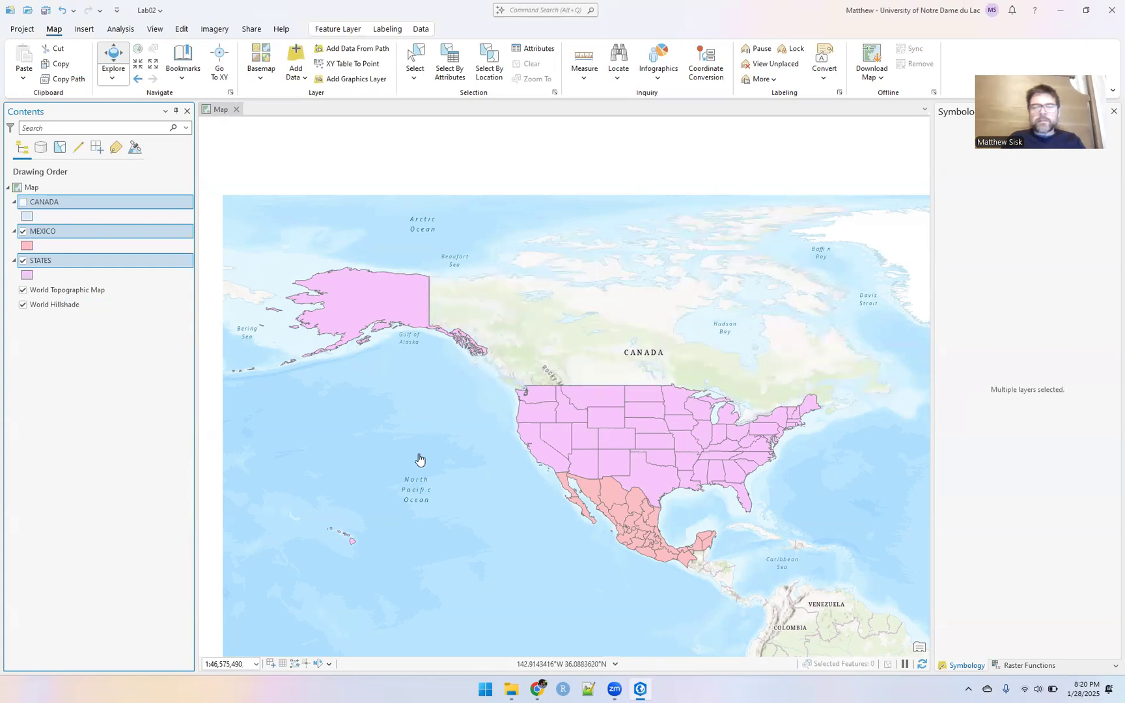
- Hide and restore the World Topographic Map basemap, and turn the CANADA layer back on
scroll(419, 459, down, 2)
scroll(420, 460, up, 2)
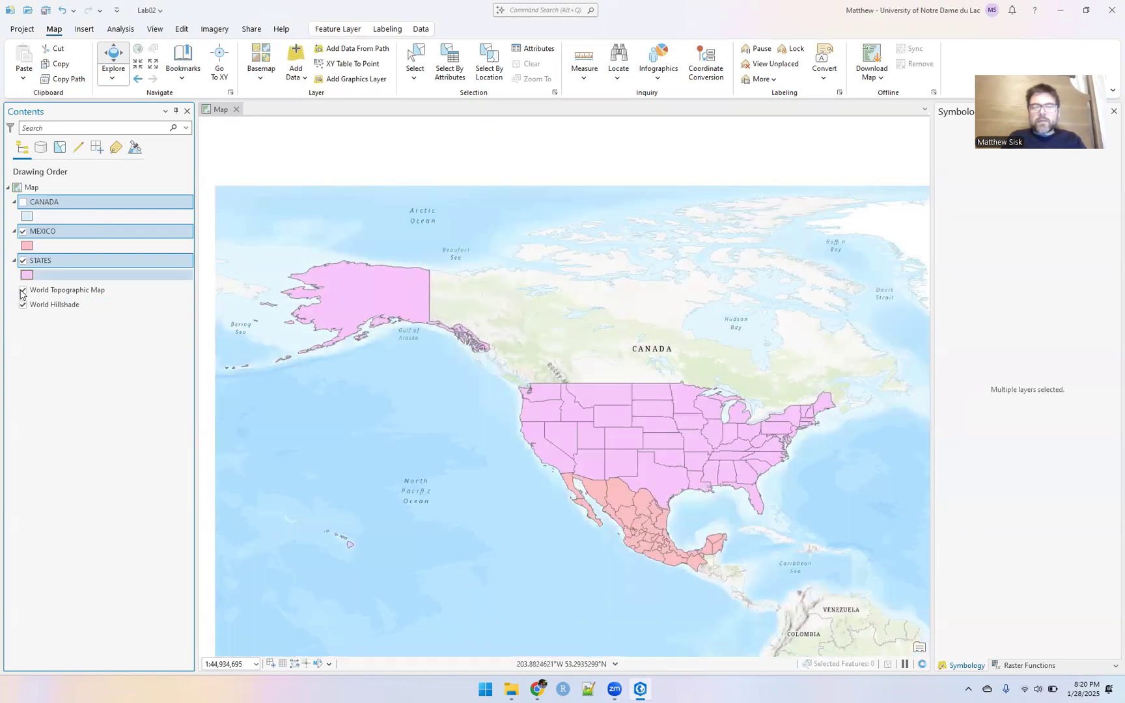
click(21, 292)
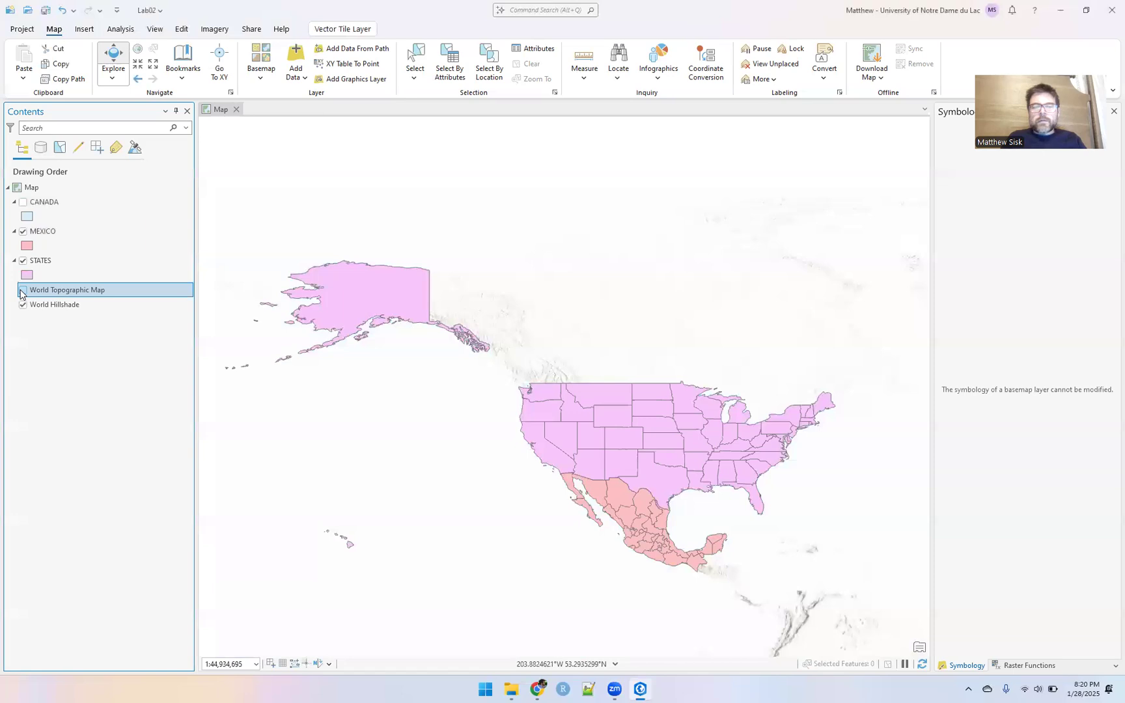
click(22, 292)
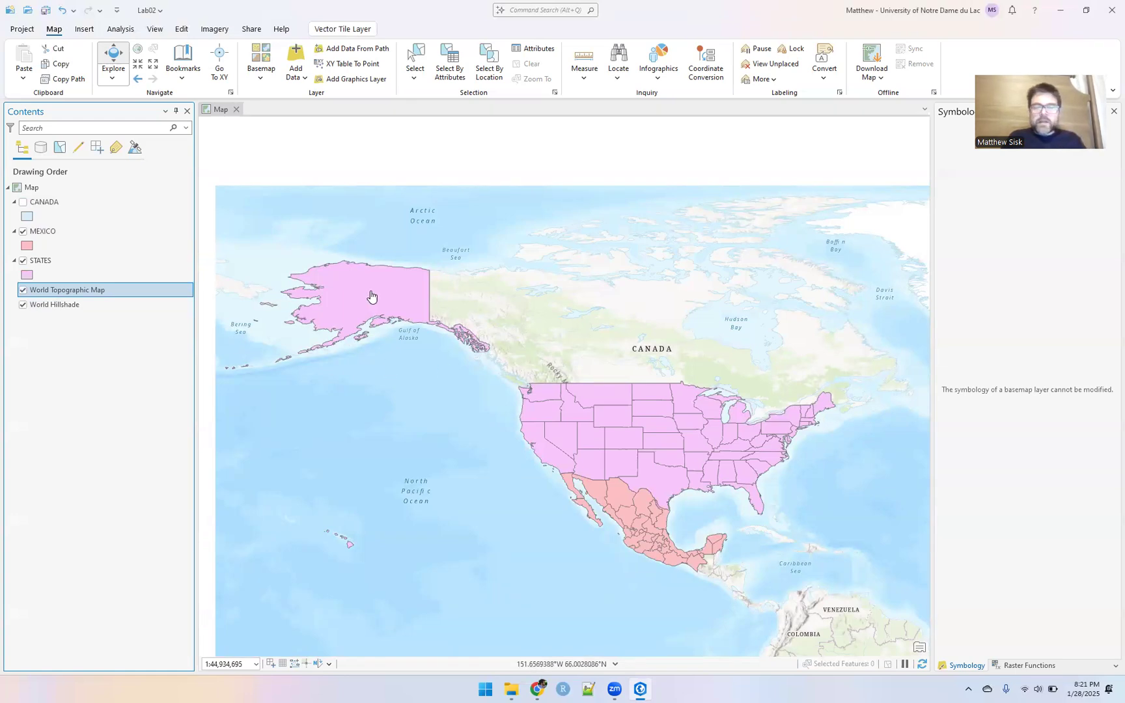
click(23, 202)
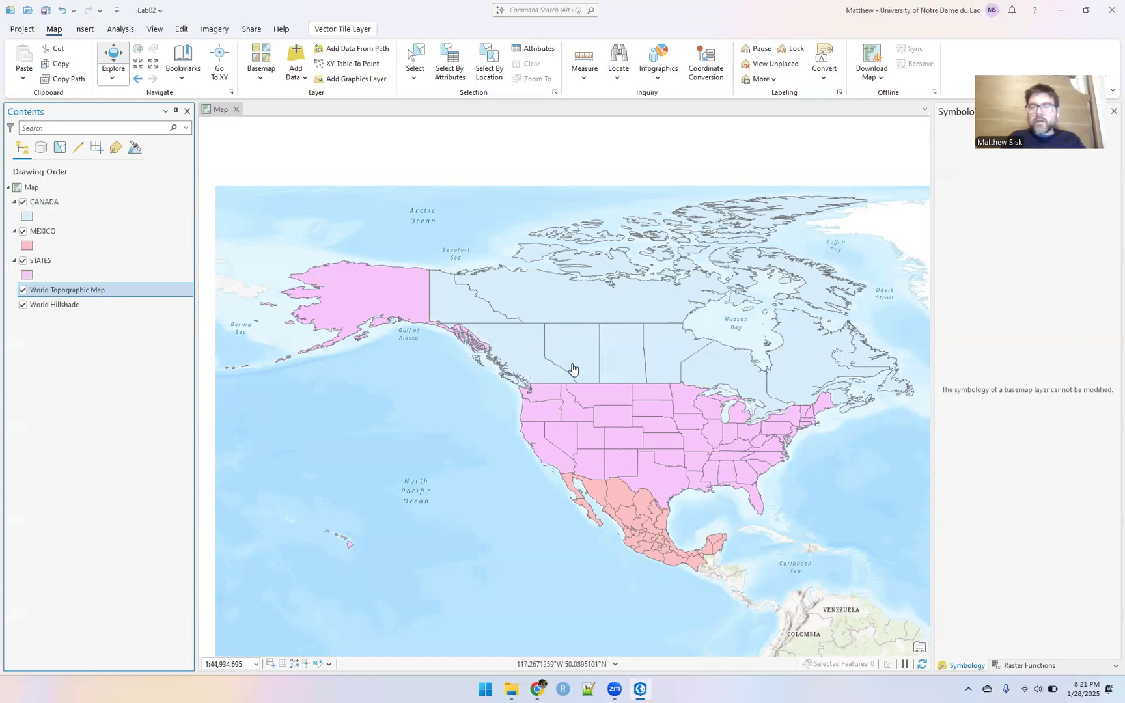
- Add the USCITIES and USHIGH shapefiles from the Lab02_Vector folder to the map
click(295, 60)
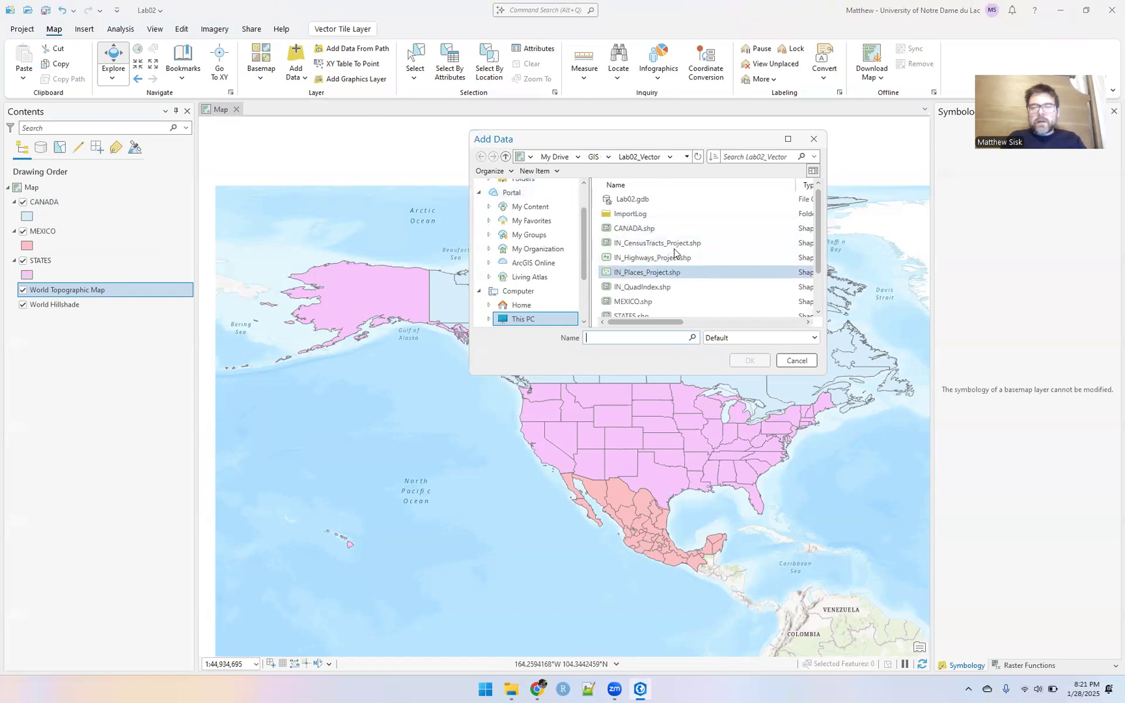
scroll(671, 251, down, 1)
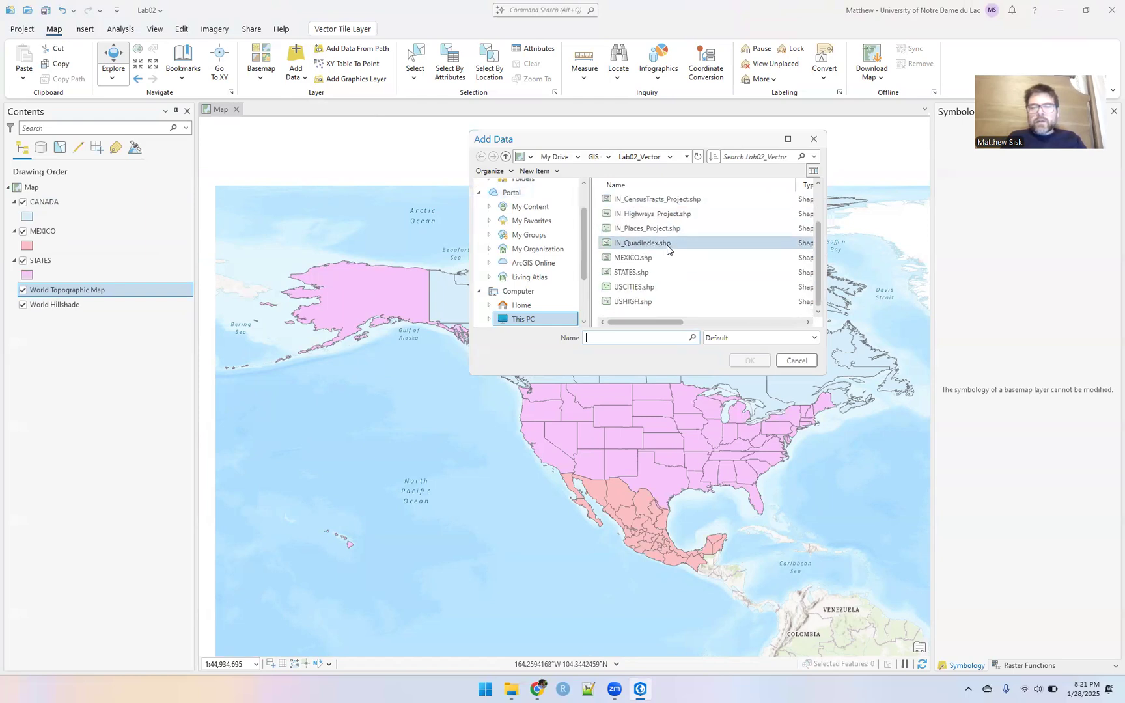
click(630, 287)
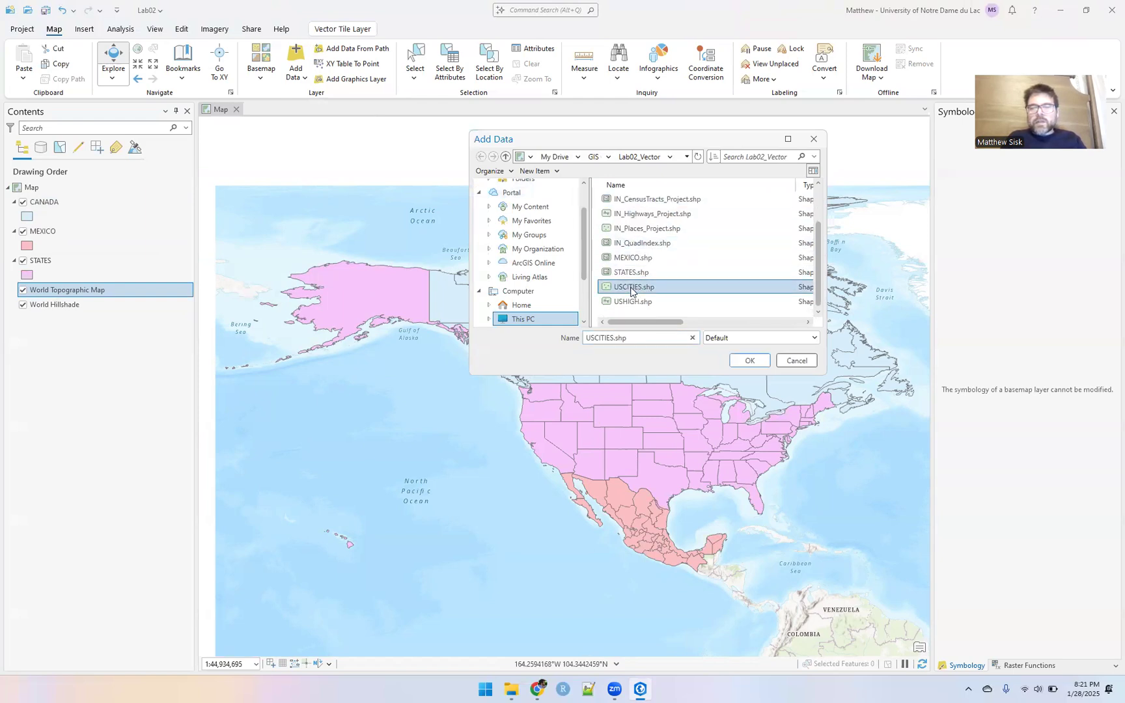
ctrl+click(607, 304)
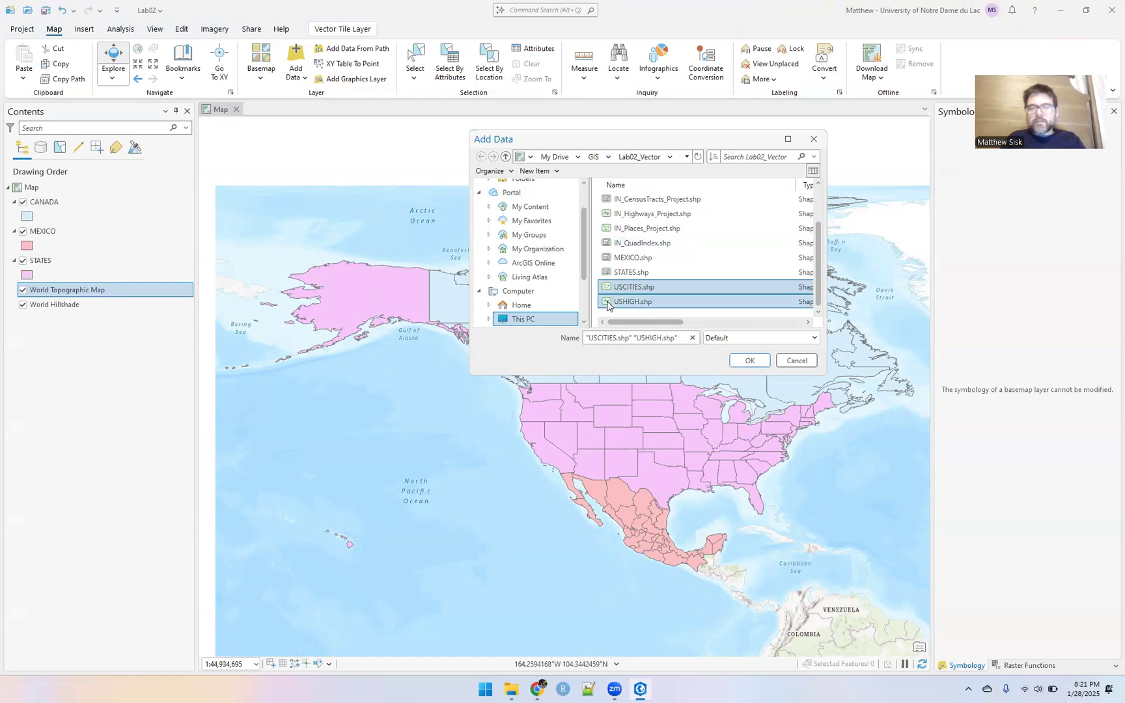
click(749, 360)
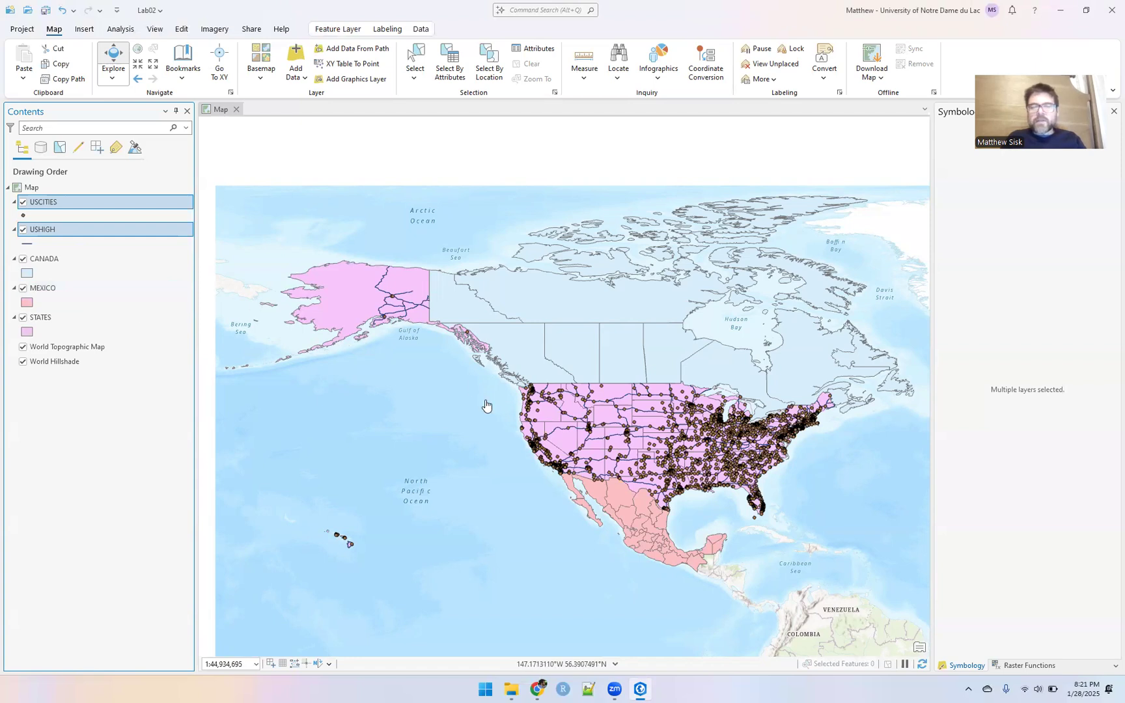
- Move the USCITIES layer below STATES in the drawing order and return it to the top of the list
click(37, 207)
drag(42, 206, 39, 340)
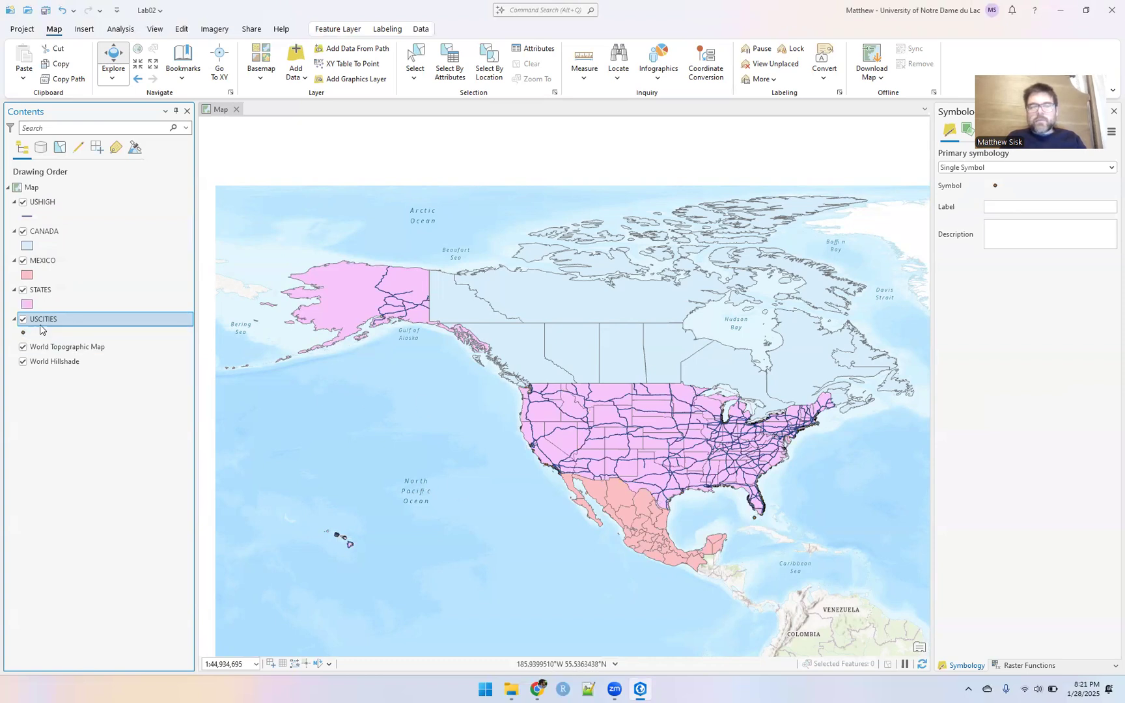
drag(40, 322, 39, 202)
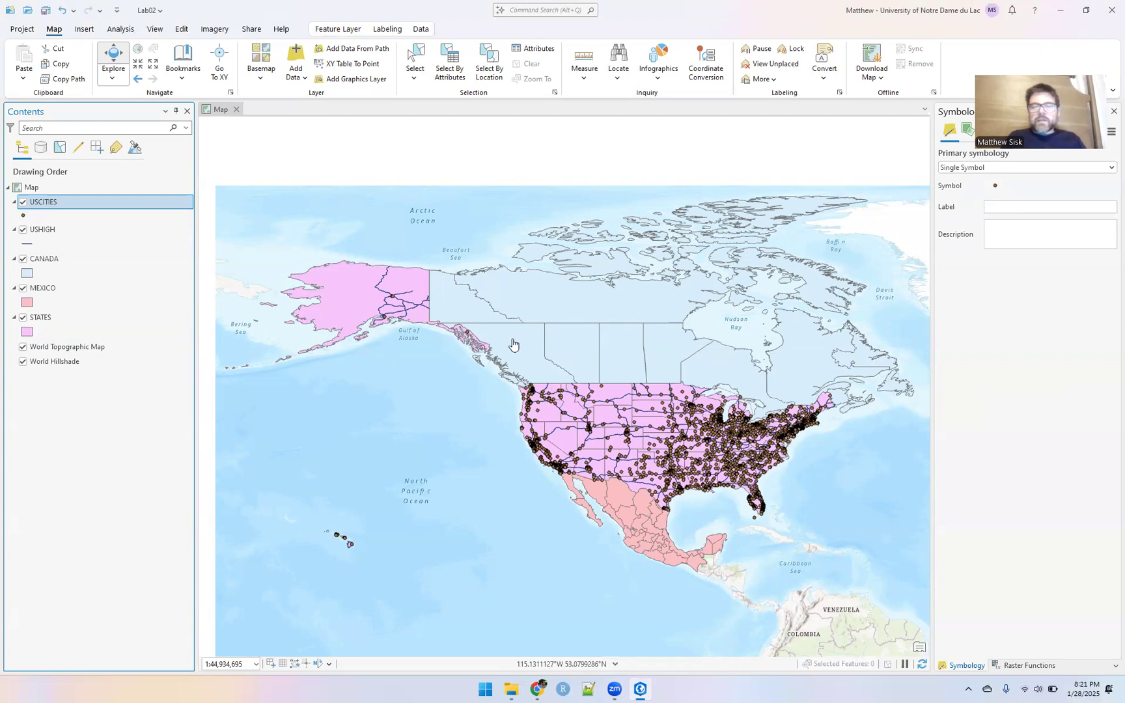
- Review the map's display unit options, extent, coordinate system and label settings in its properties, and cancel without changes
scroll(570, 409, down, 1)
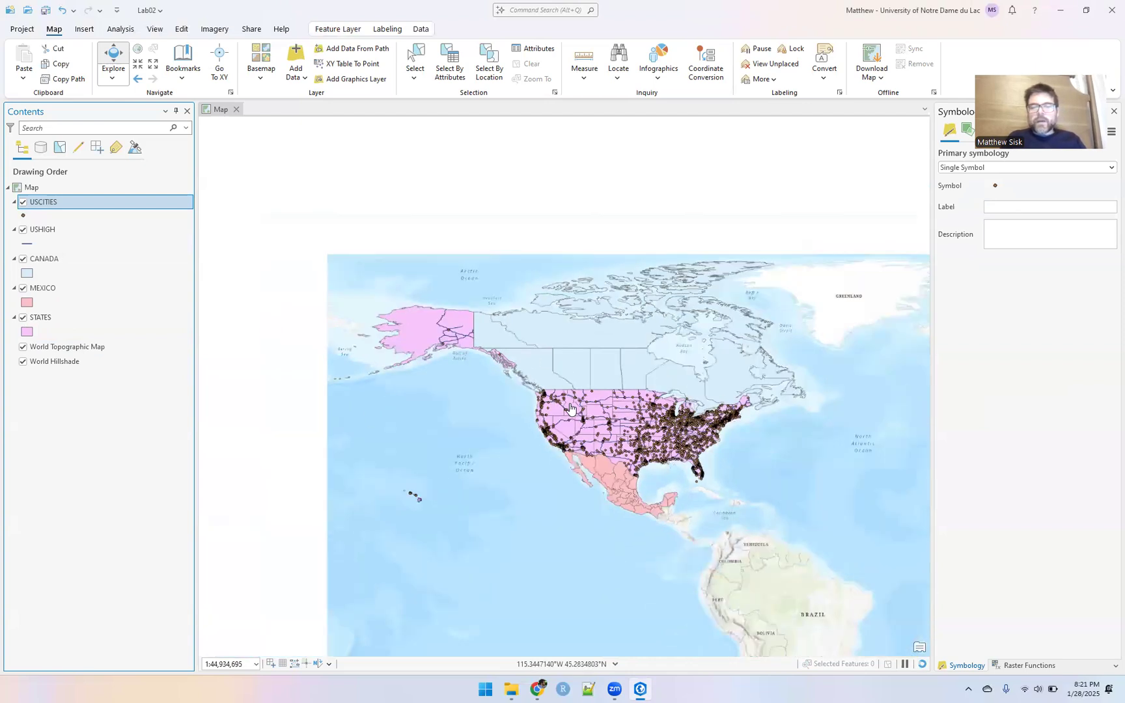
scroll(570, 409, up, 2)
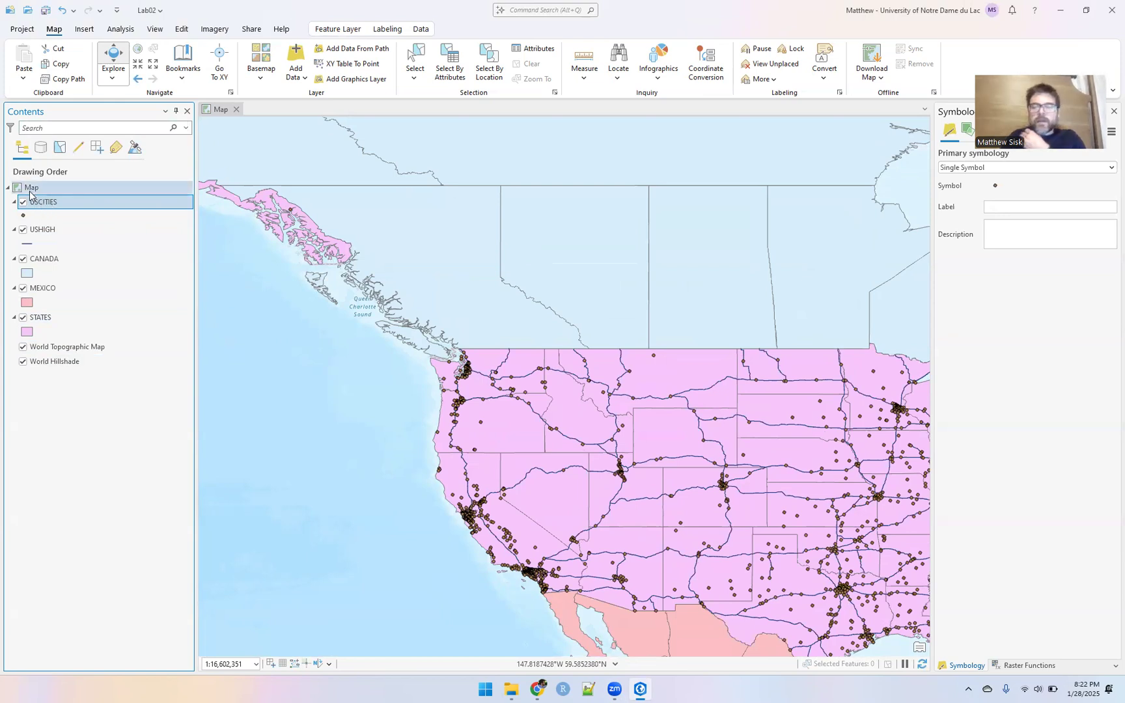
right_click(29, 189)
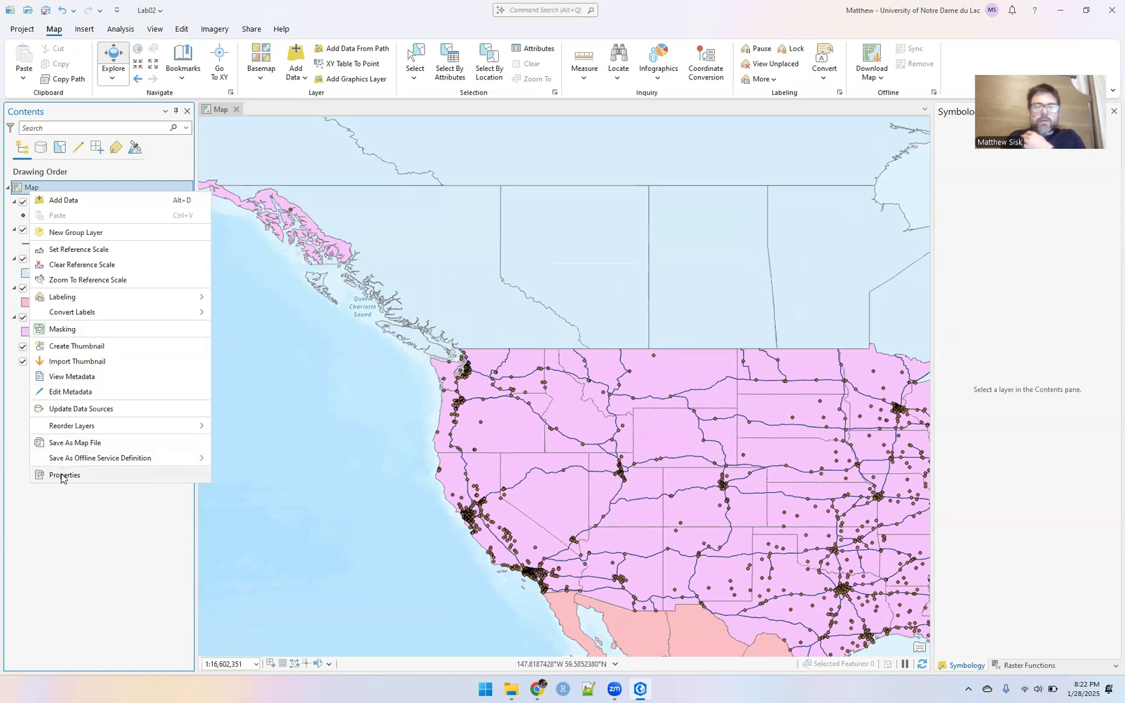
double_click(26, 189)
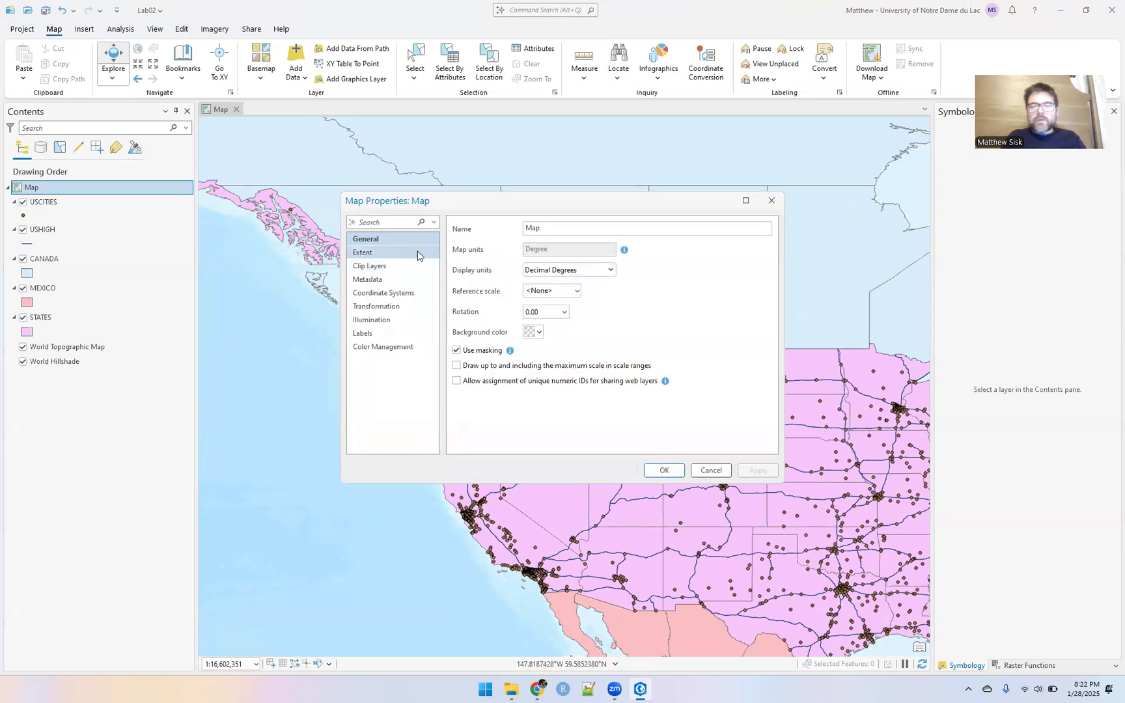
click(610, 270)
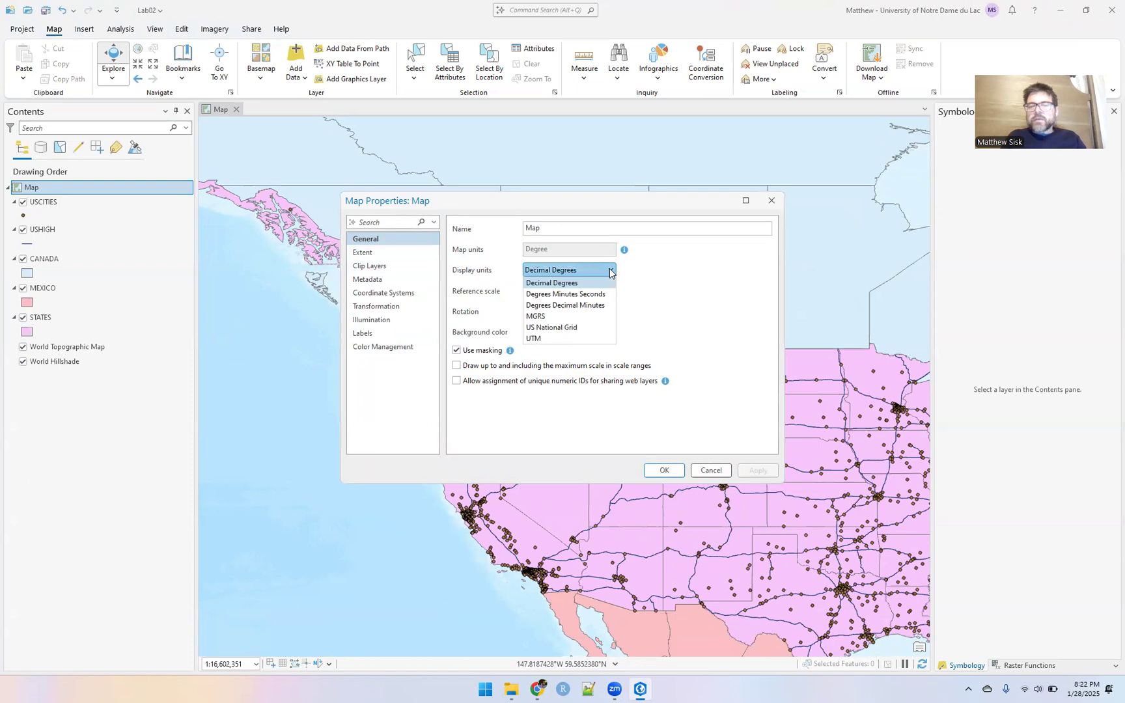
click(383, 254)
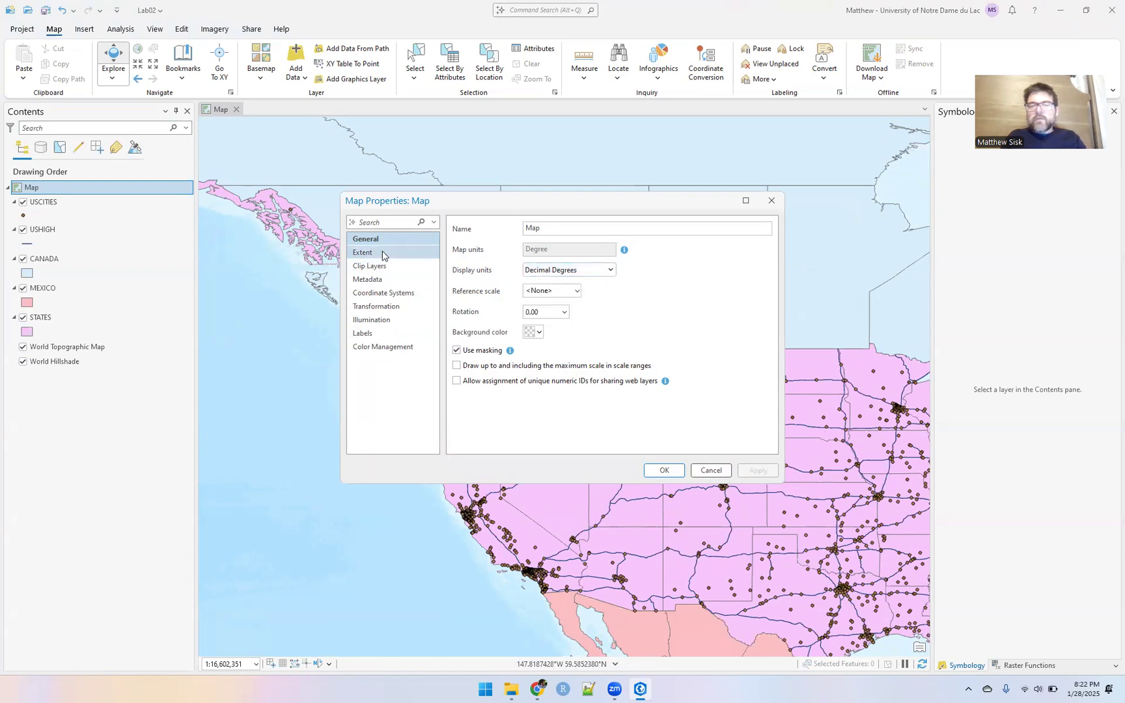
click(382, 254)
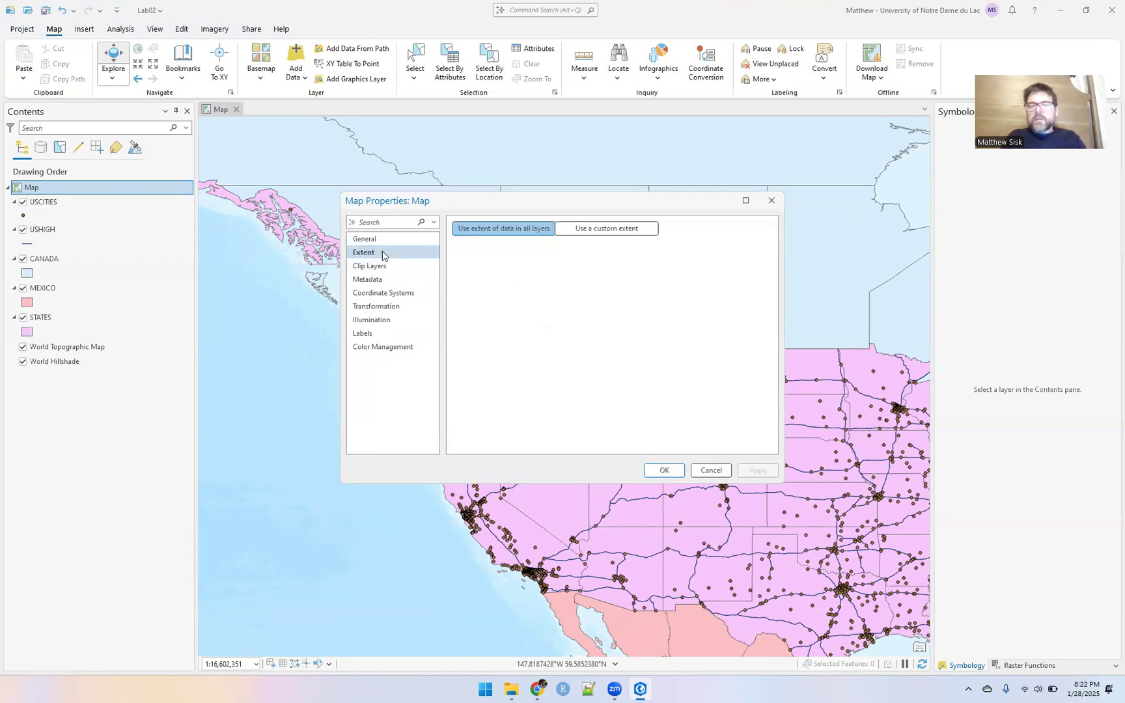
click(382, 296)
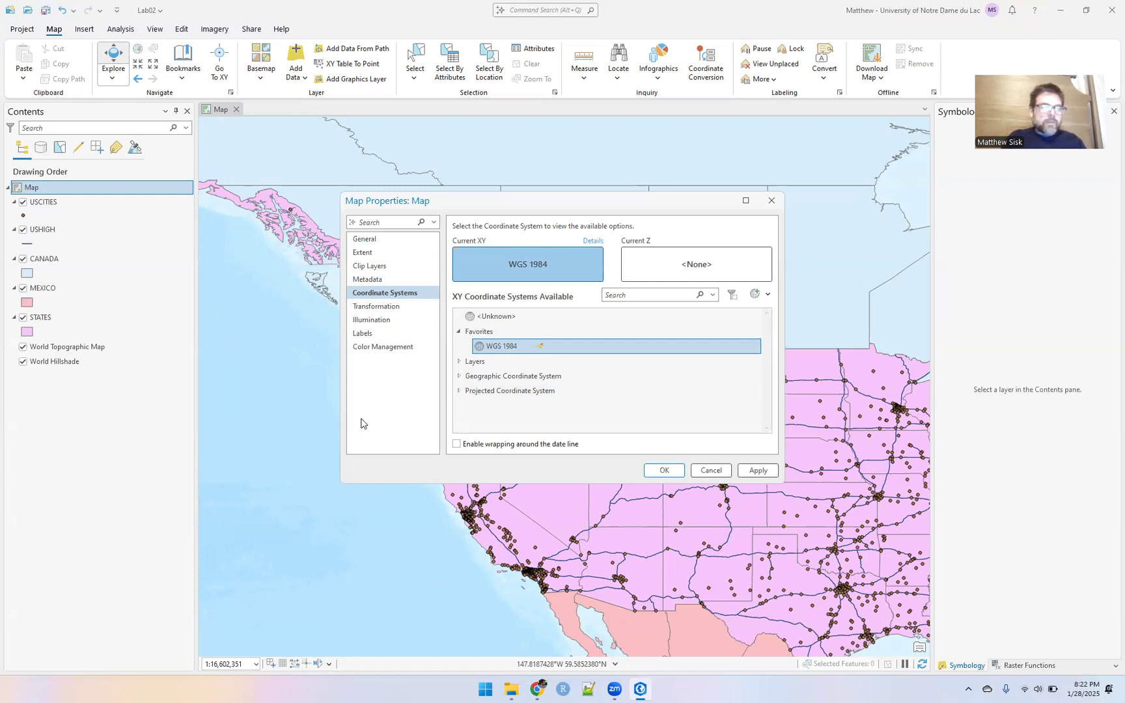
click(368, 333)
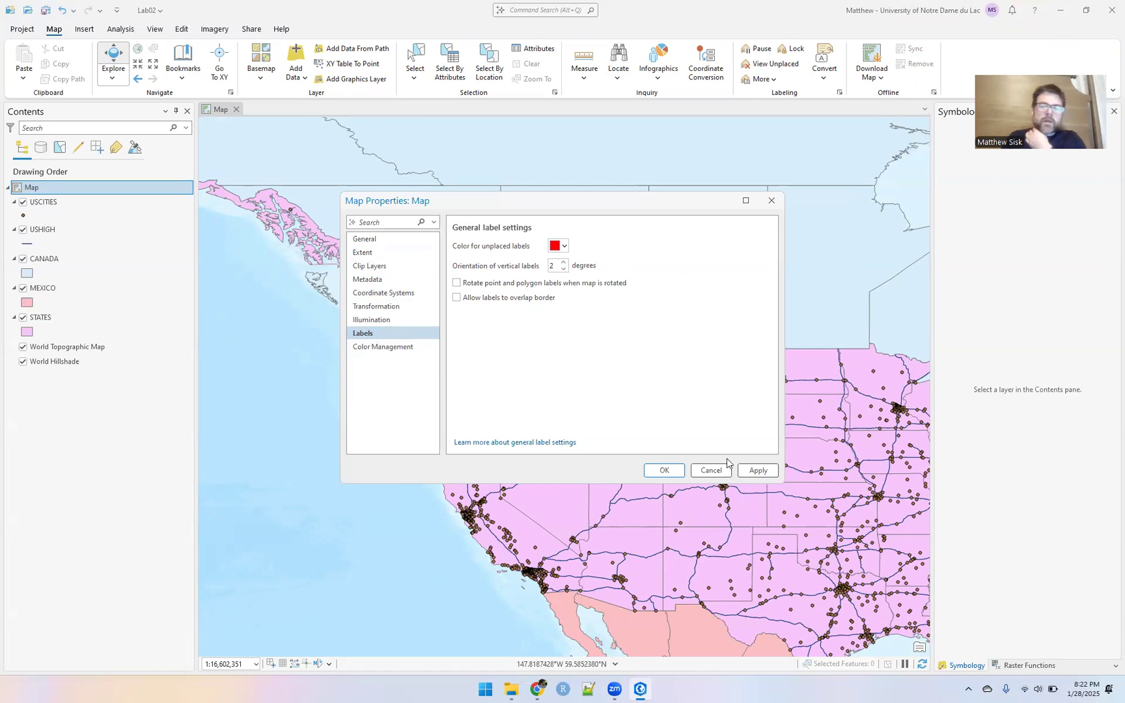
click(712, 471)
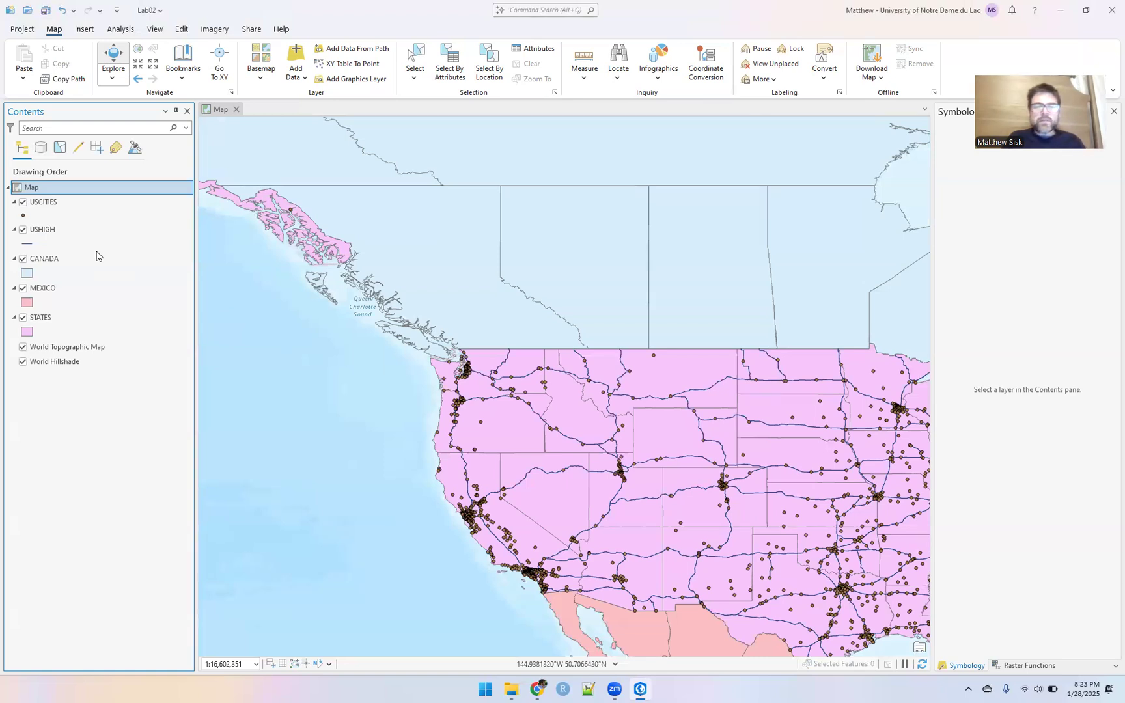
- Open the STATES layer's attribute table, float it as a separate window, and dock it back beneath the map
drag(564, 379, 391, 301)
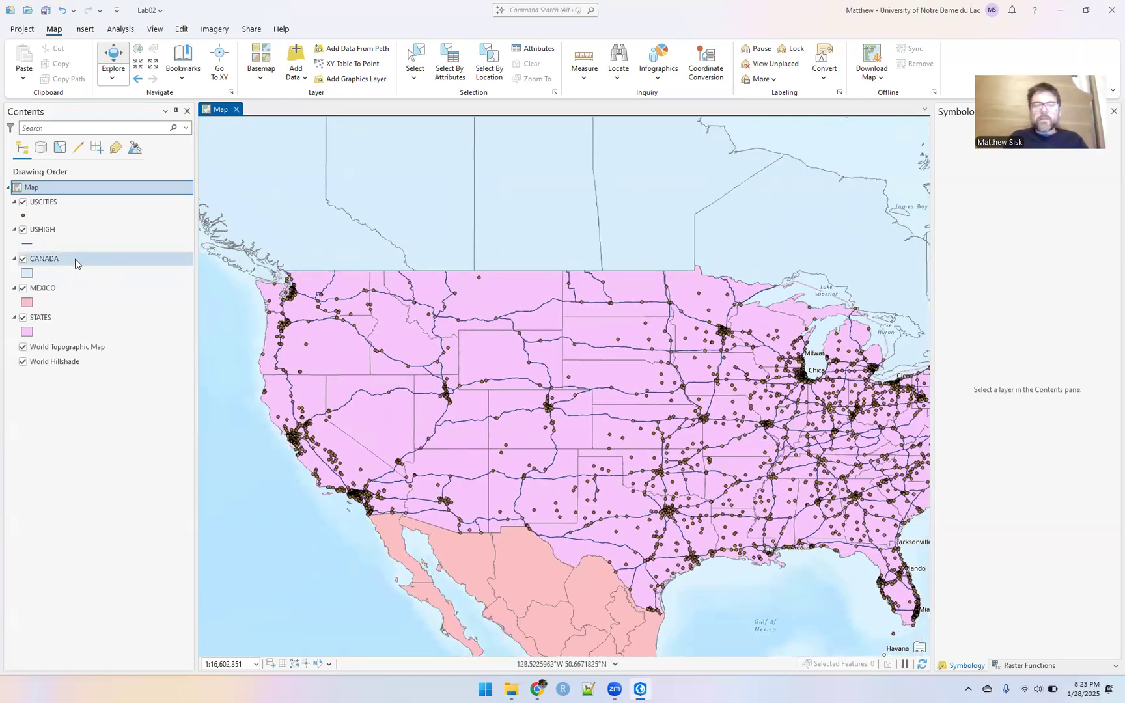
right_click(45, 319)
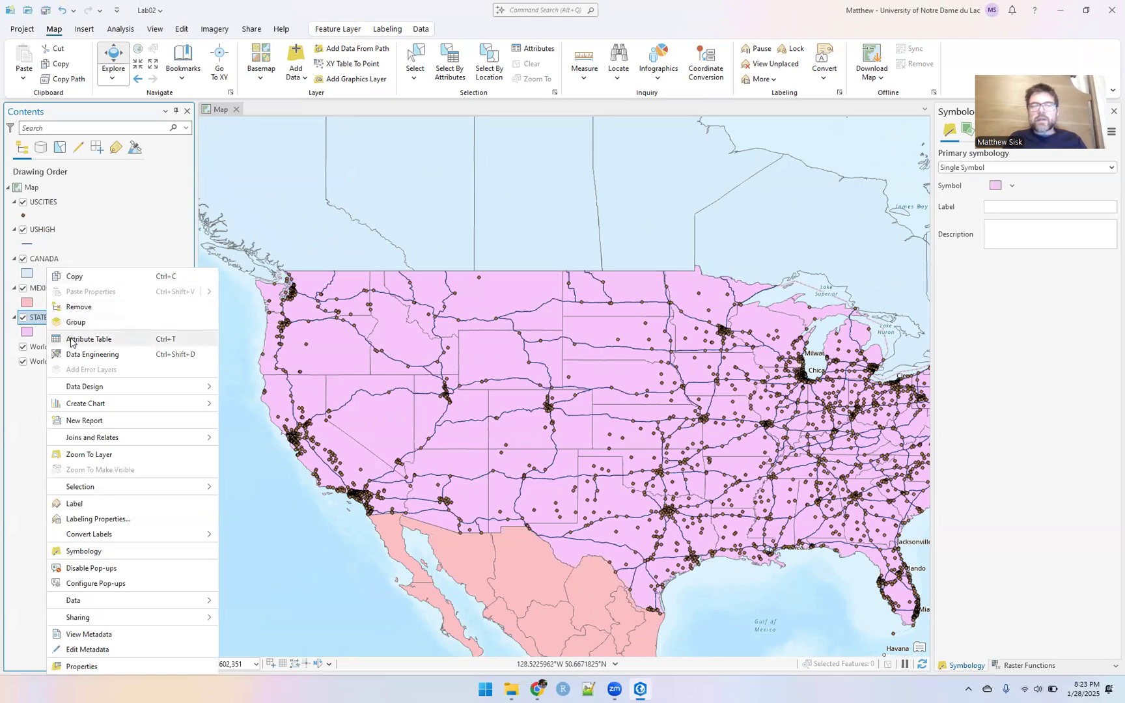
click(71, 340)
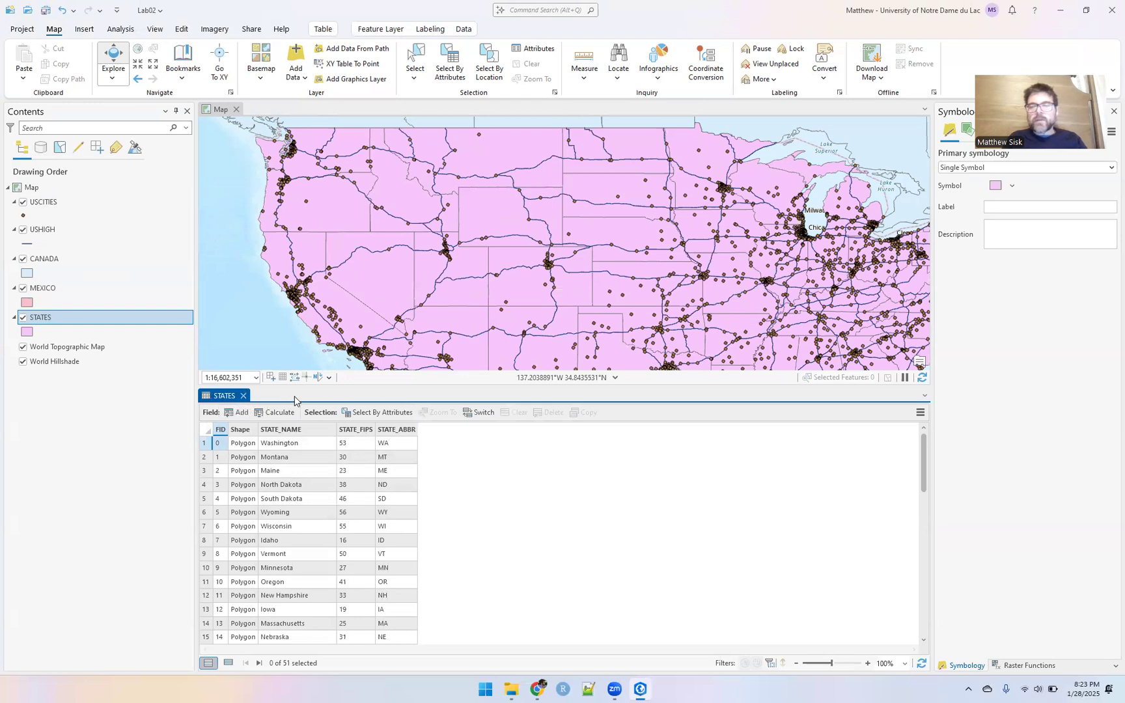
drag(205, 398, 260, 388)
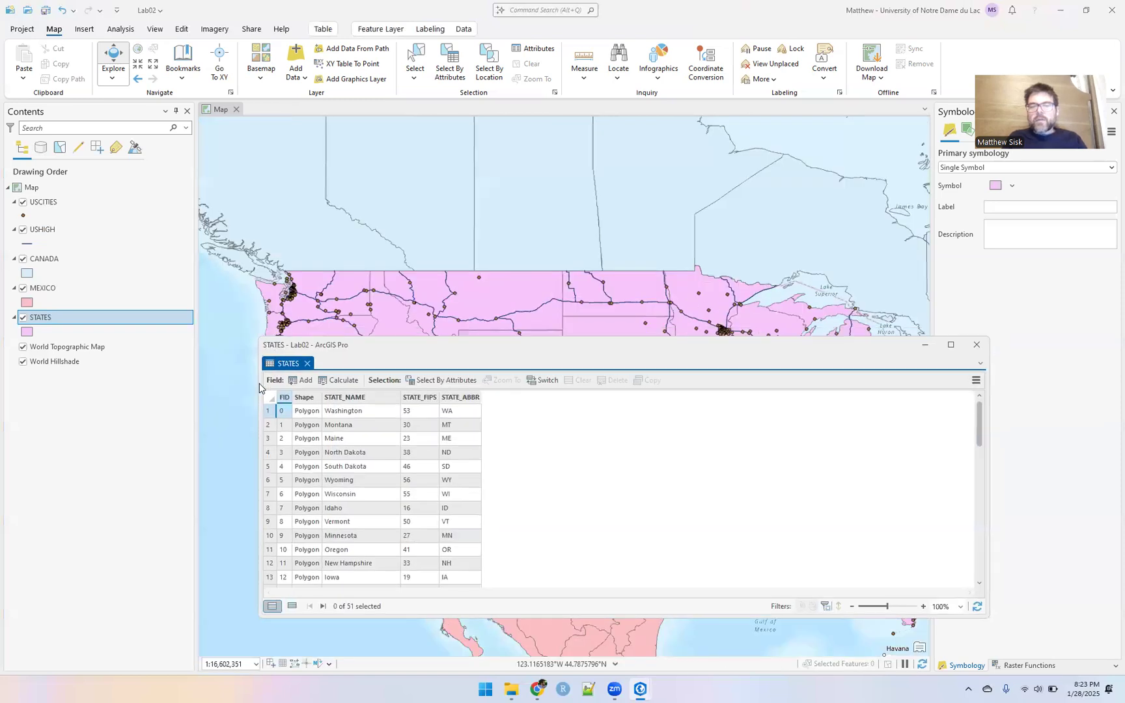
drag(259, 387, 564, 410)
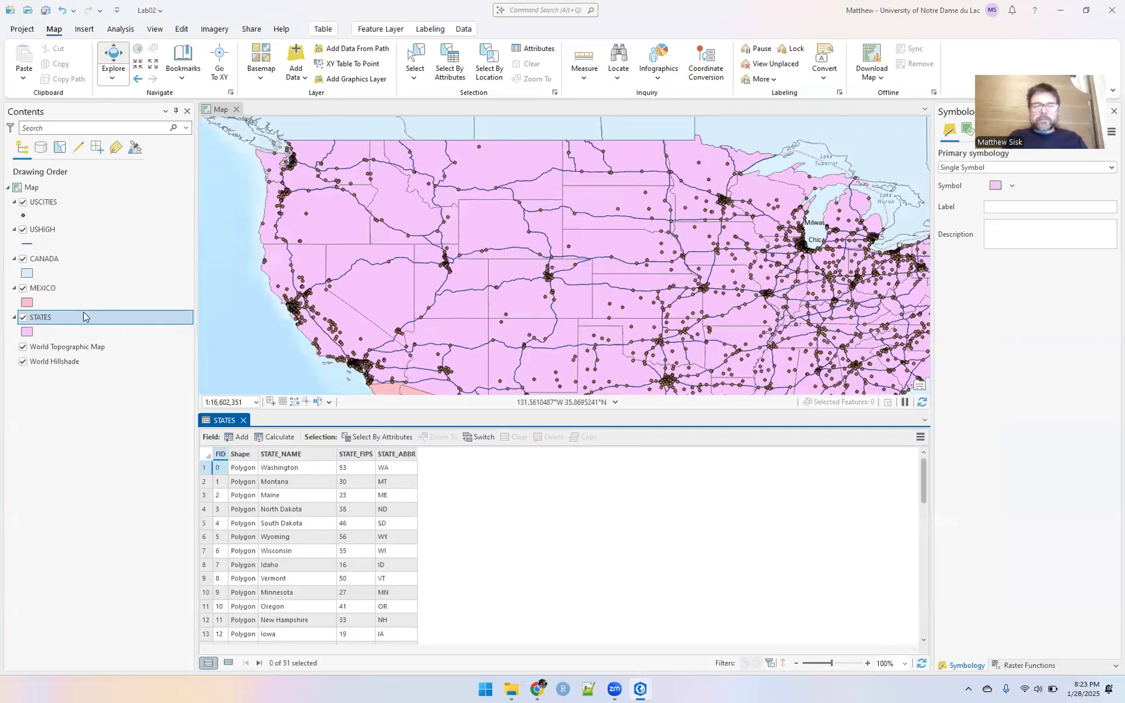
- Open the USCITIES layer's attribute table, and turn the layer's visibility off and back on
right_click(49, 230)
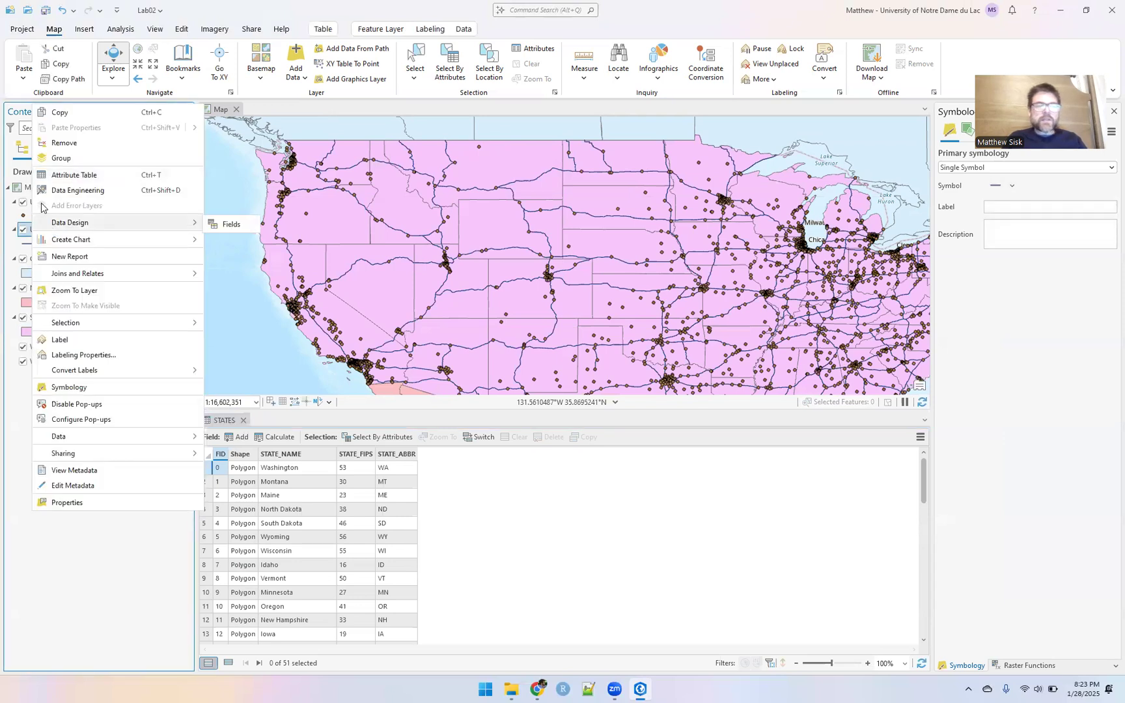
click(24, 201)
right_click(27, 202)
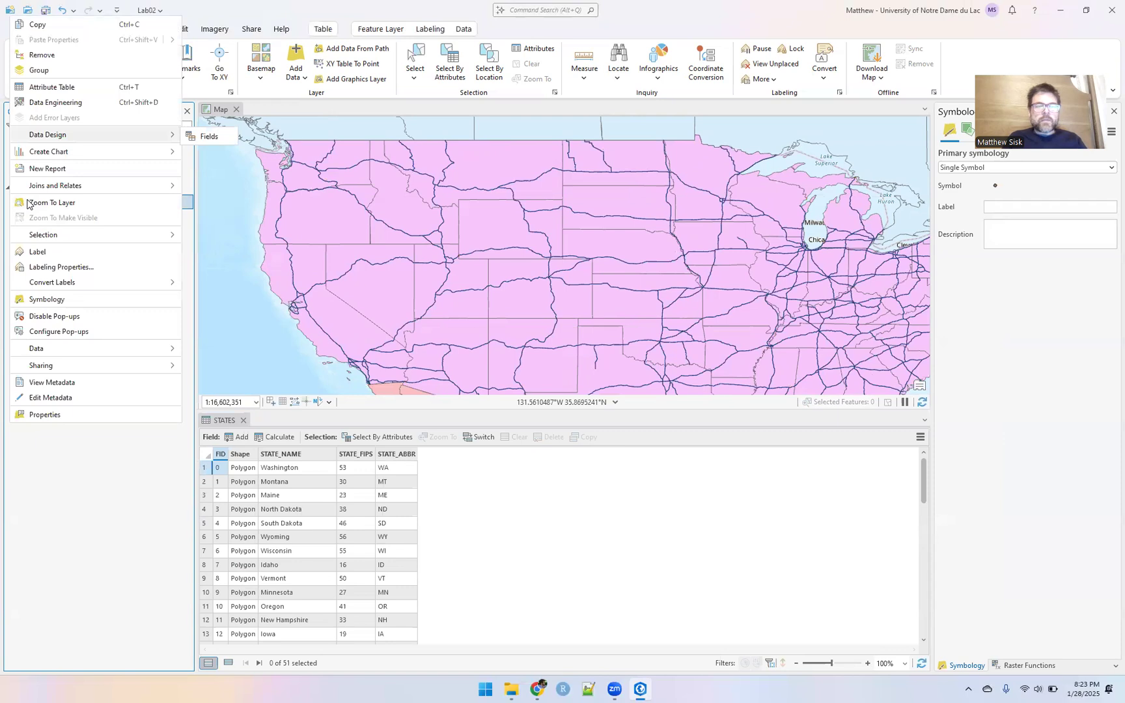
click(63, 94)
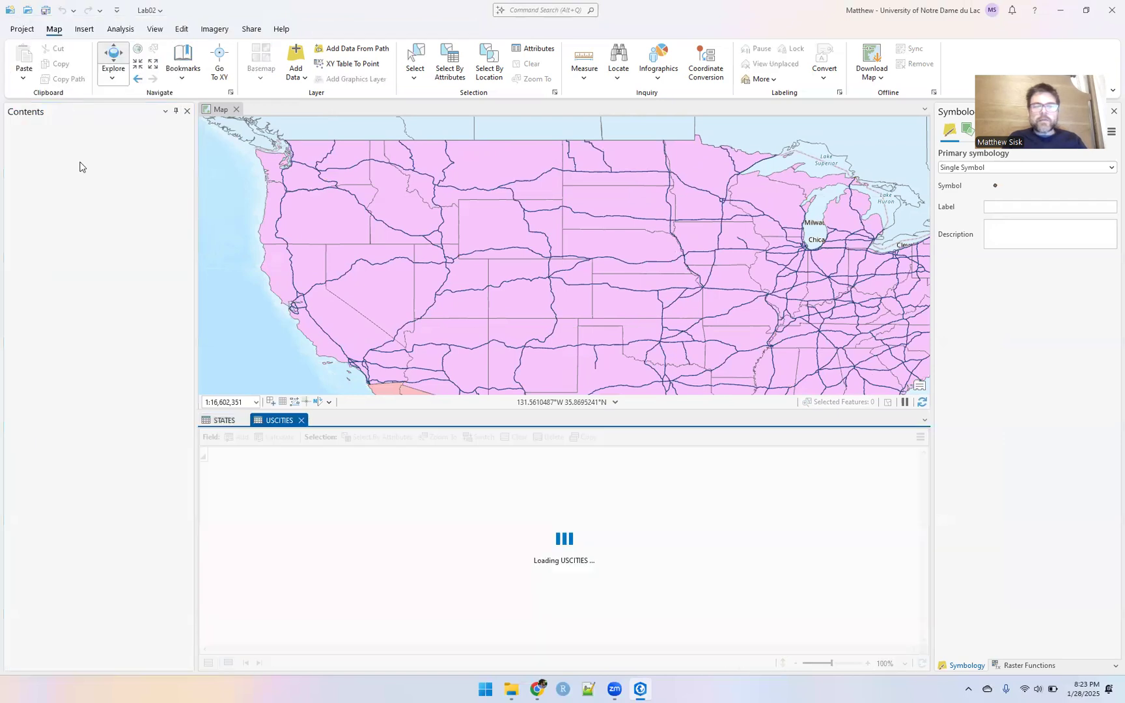
click(23, 202)
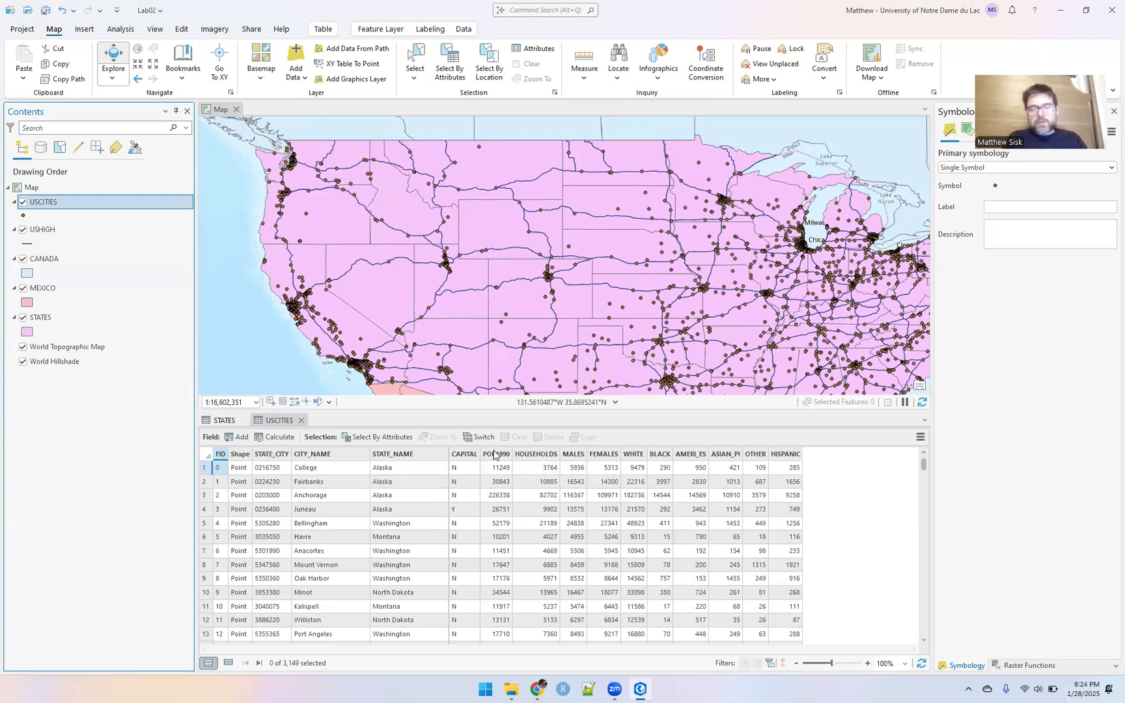
- Visualize the statistics of the HOUSEHOLDS field in USCITIES as a distribution chart, and switch its variable to POP1990
mouse_move(494, 454)
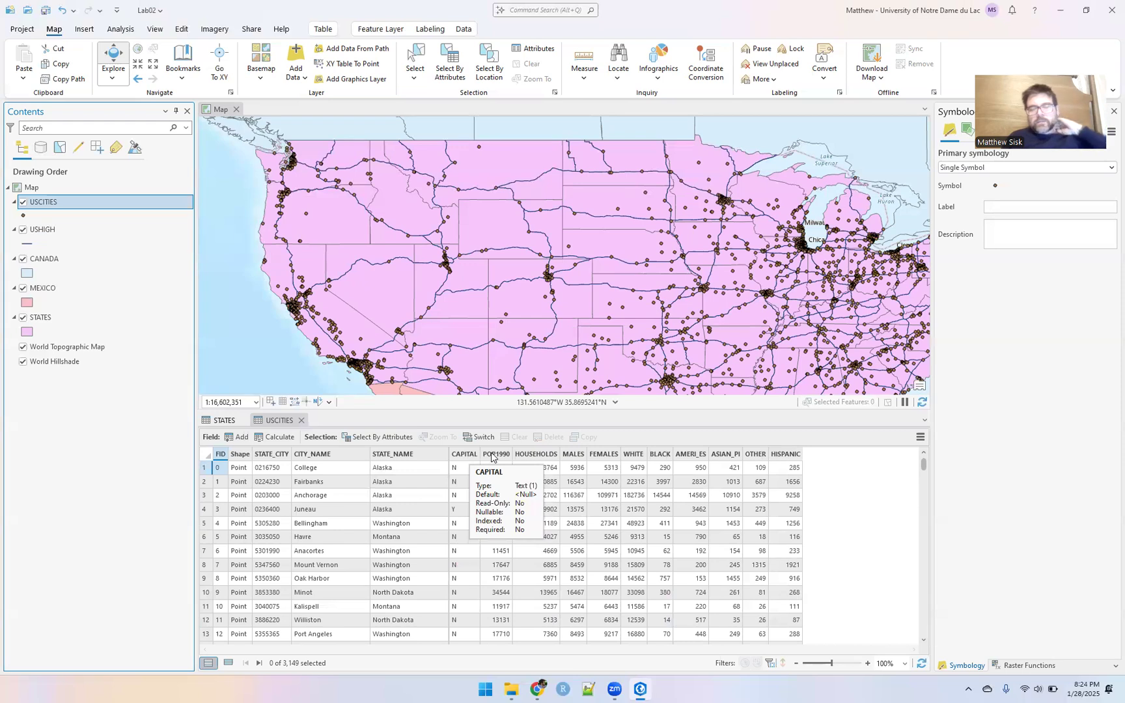
right_click(536, 454)
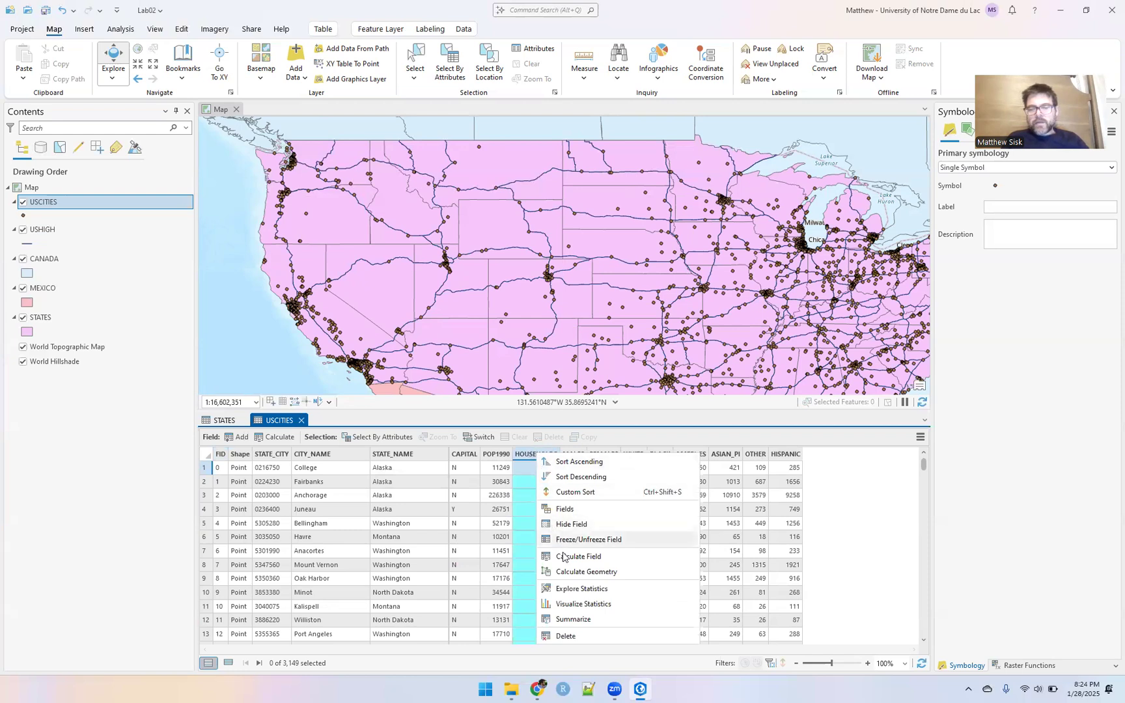
click(594, 605)
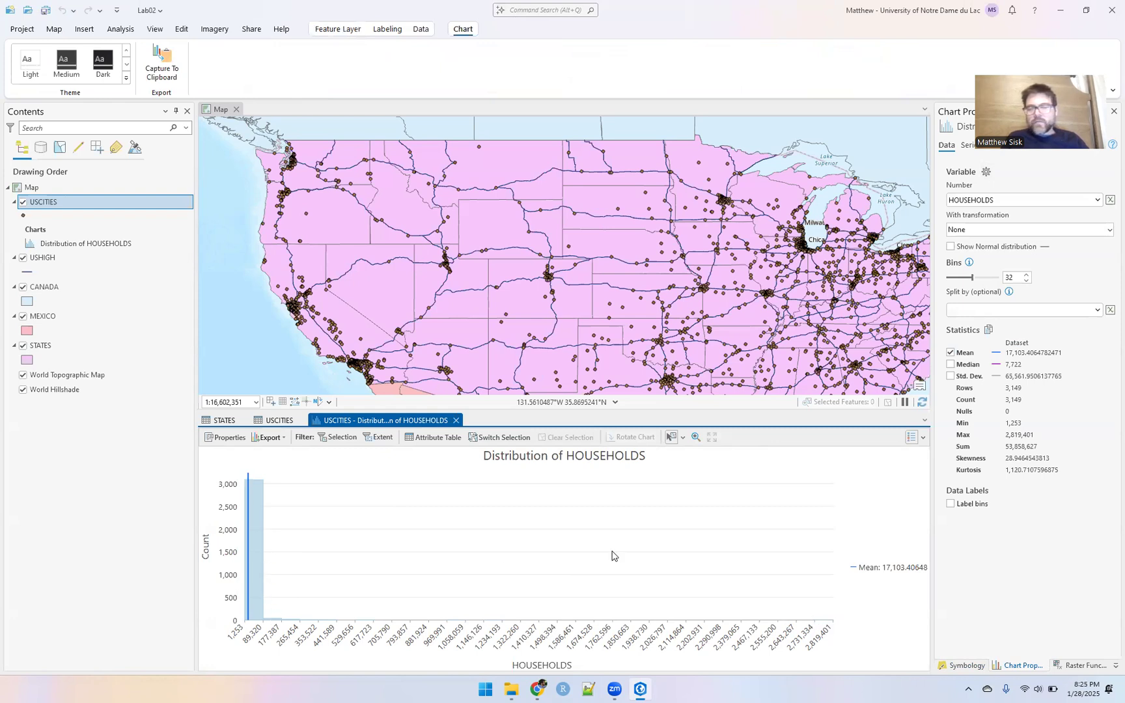
click(1037, 204)
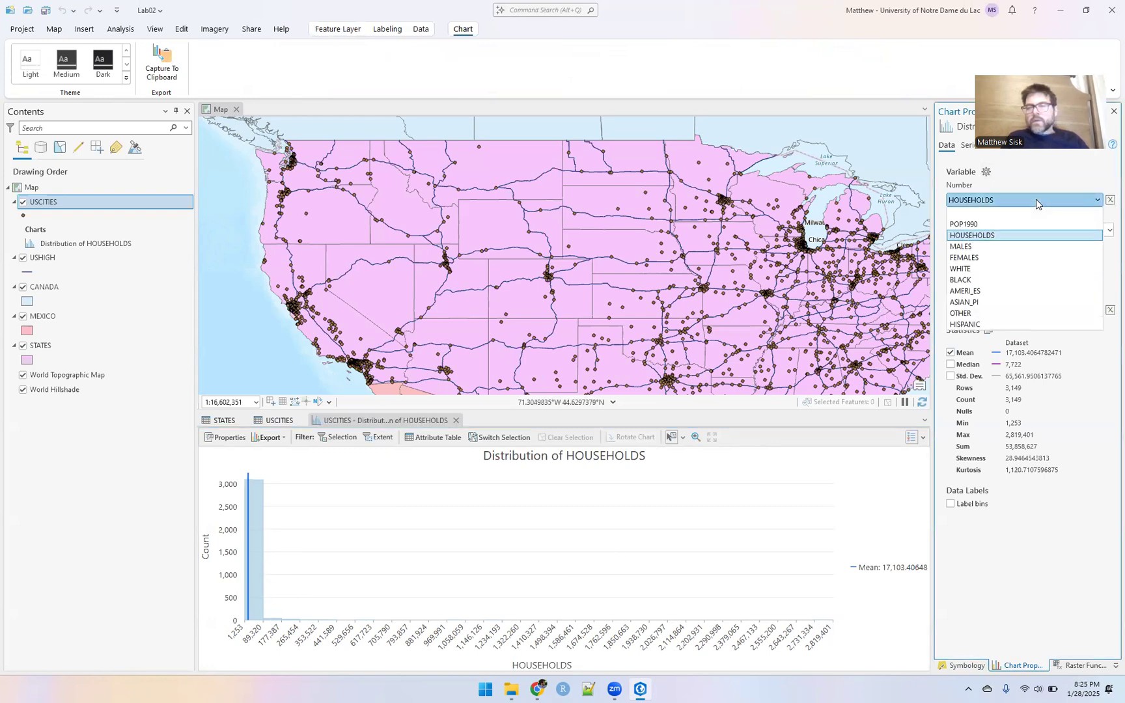
click(988, 228)
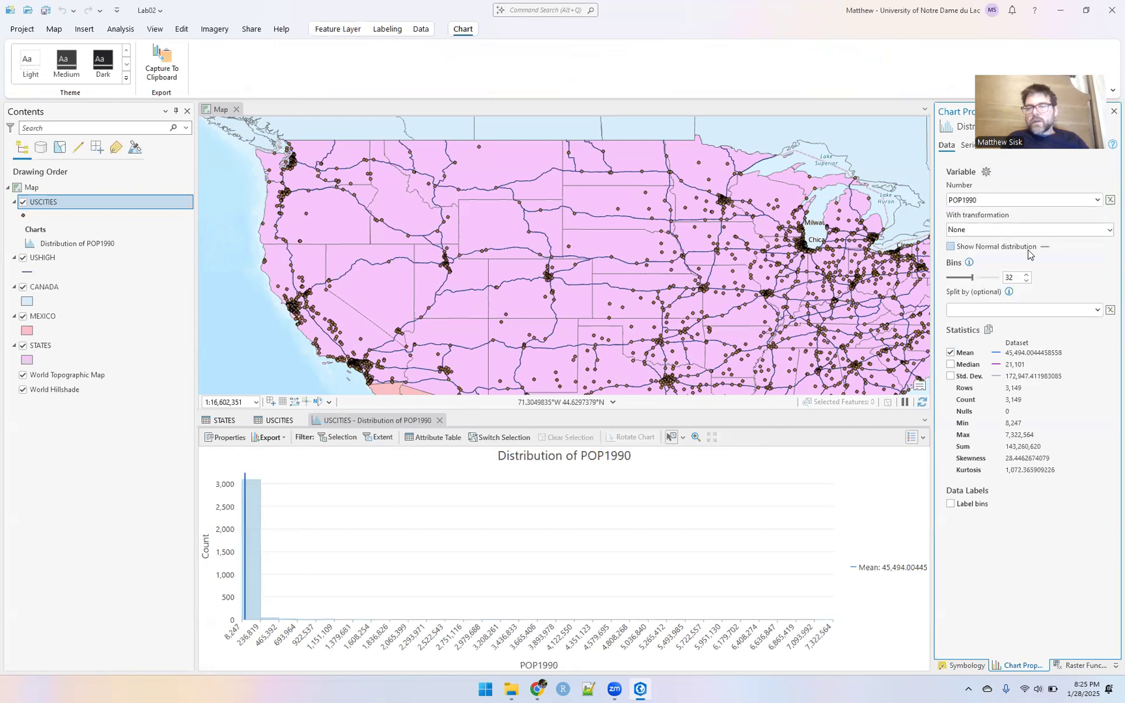
- Try to split the POP1990 chart by STATE_CITY with all values, cancel its loading, and close the chart
click(1002, 311)
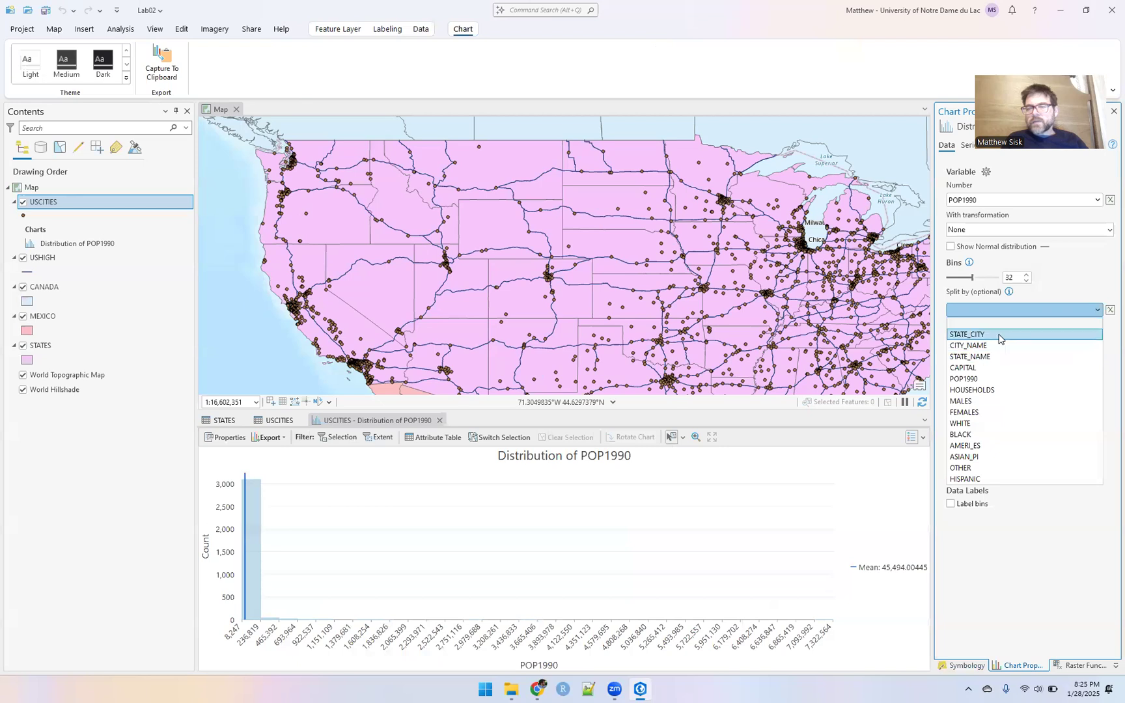
click(993, 335)
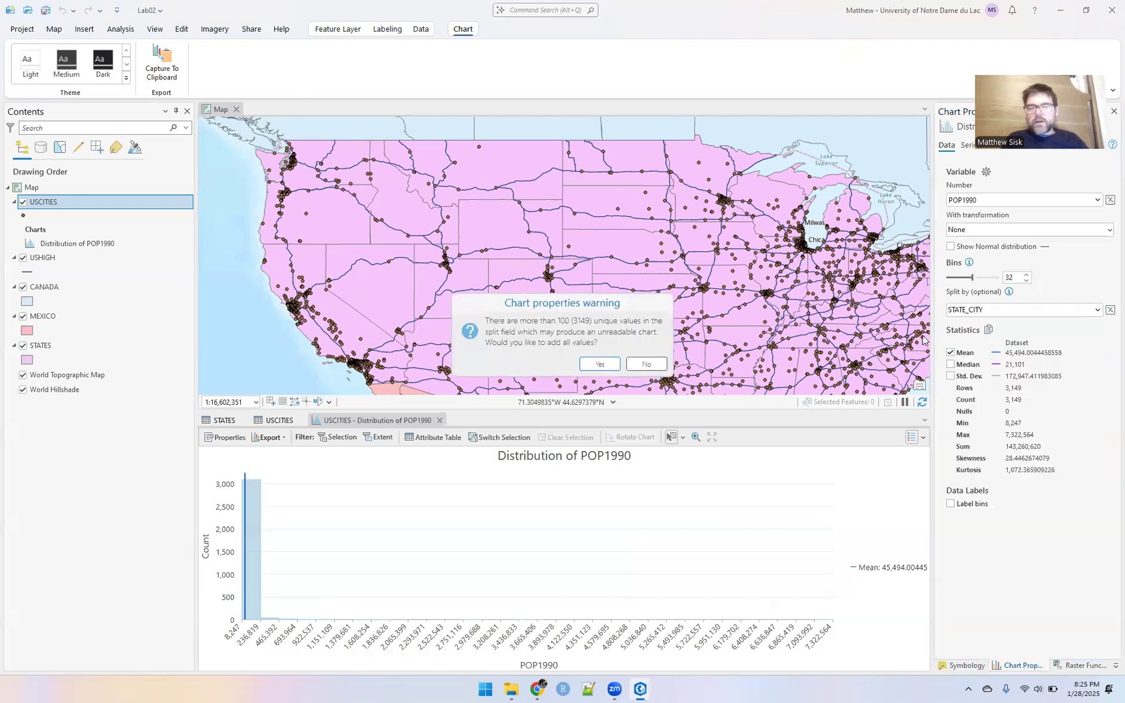
click(597, 364)
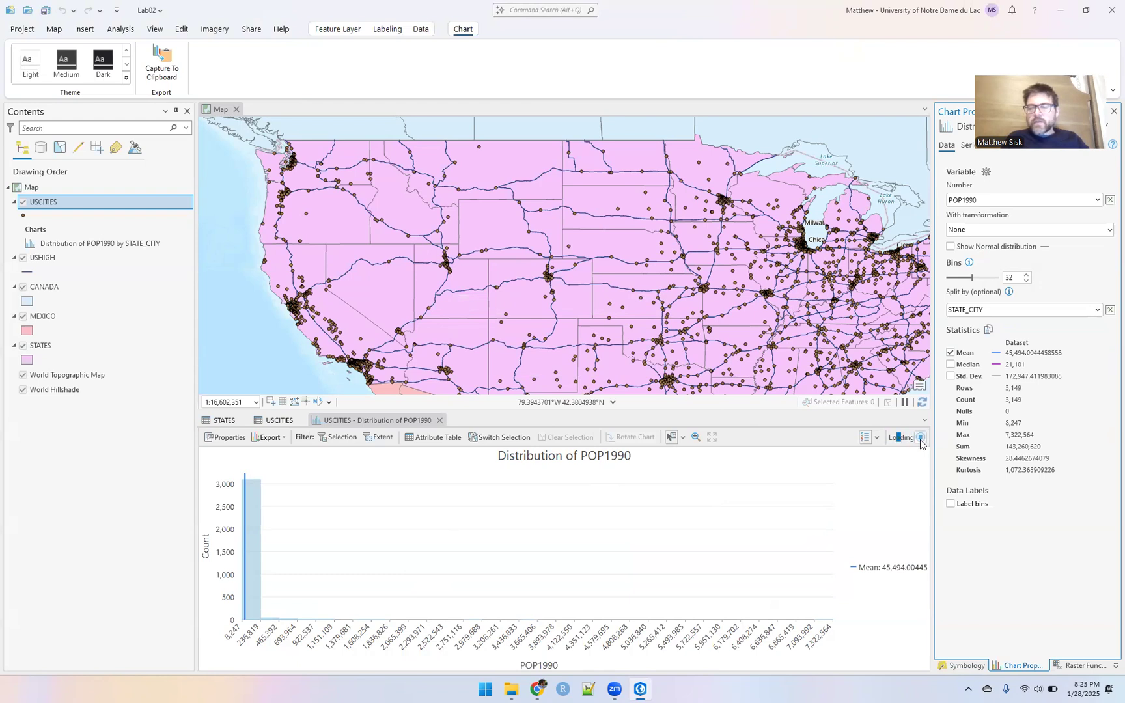
click(920, 438)
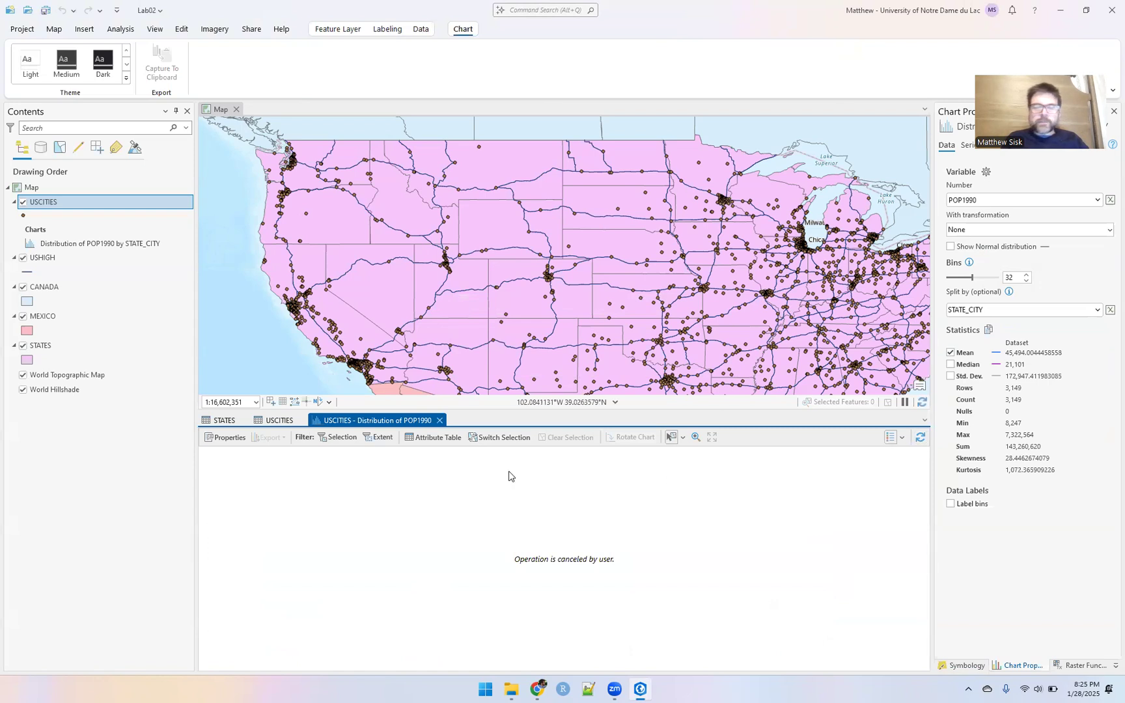
click(440, 422)
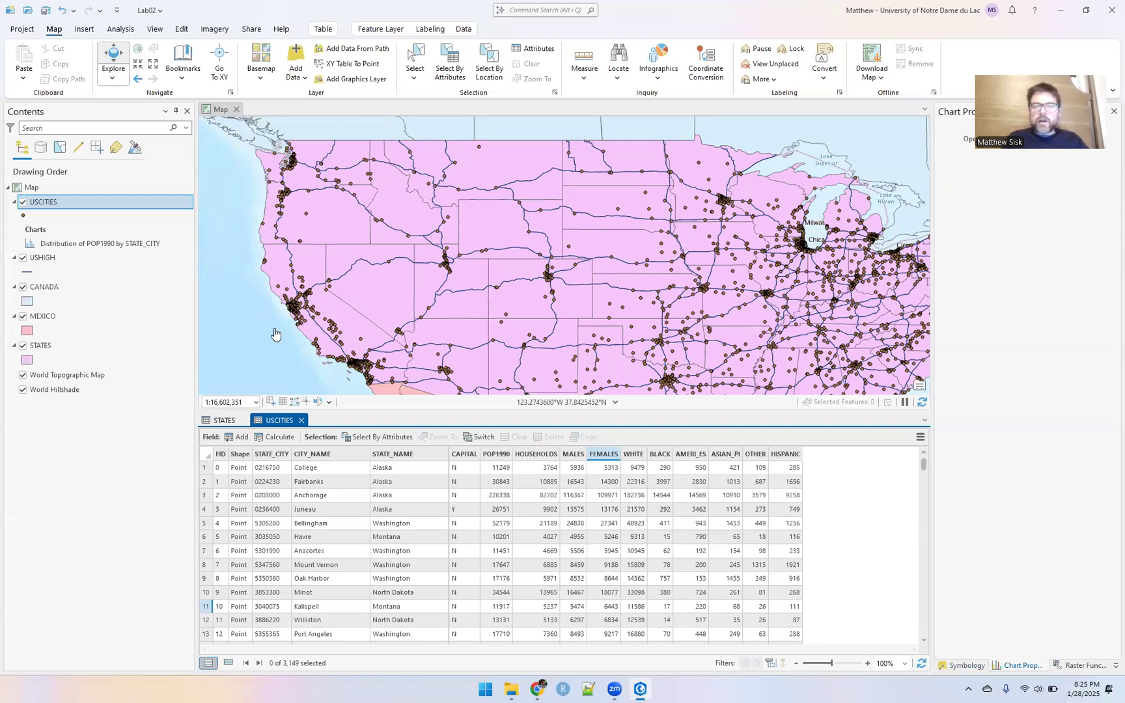
- Inspect the pop-up attributes of the state of Oregon, an Interstate 84 segment, and the city cluster around Salt Lake City
click(341, 224)
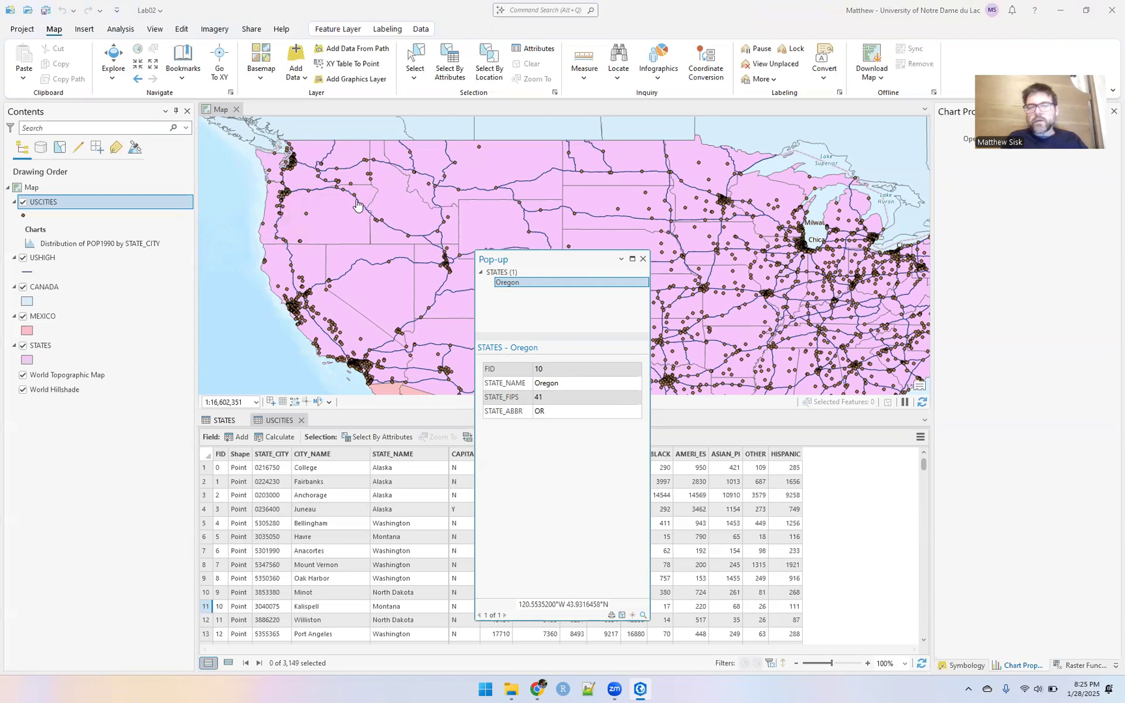
click(357, 203)
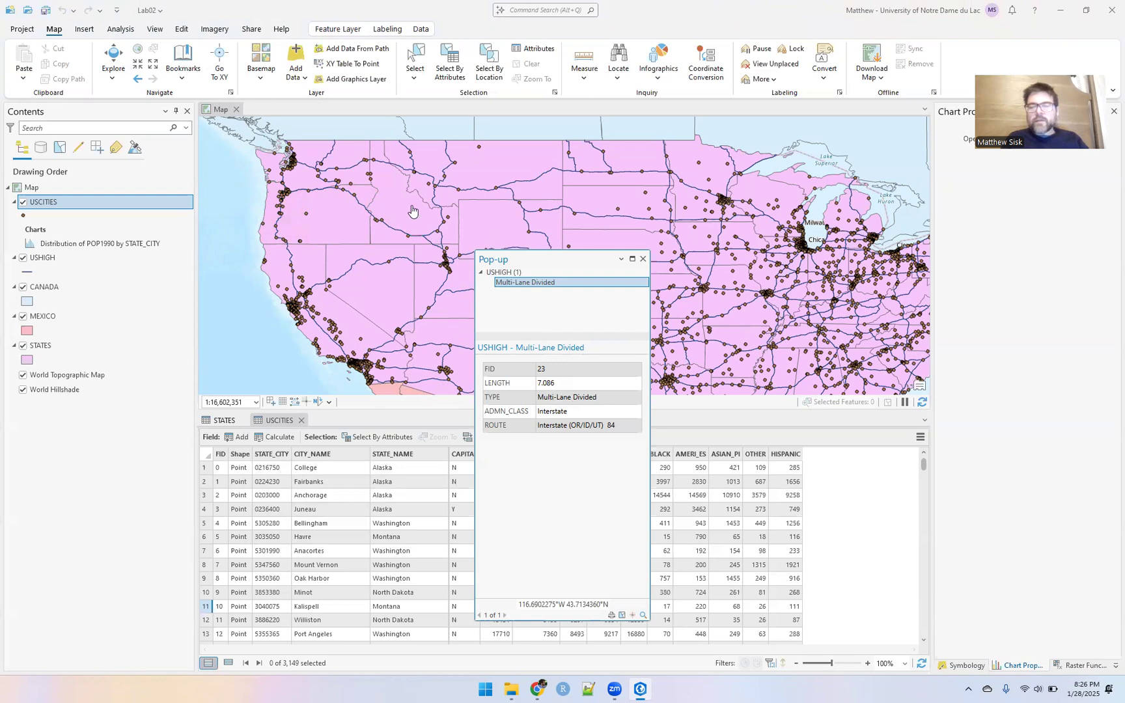
click(445, 264)
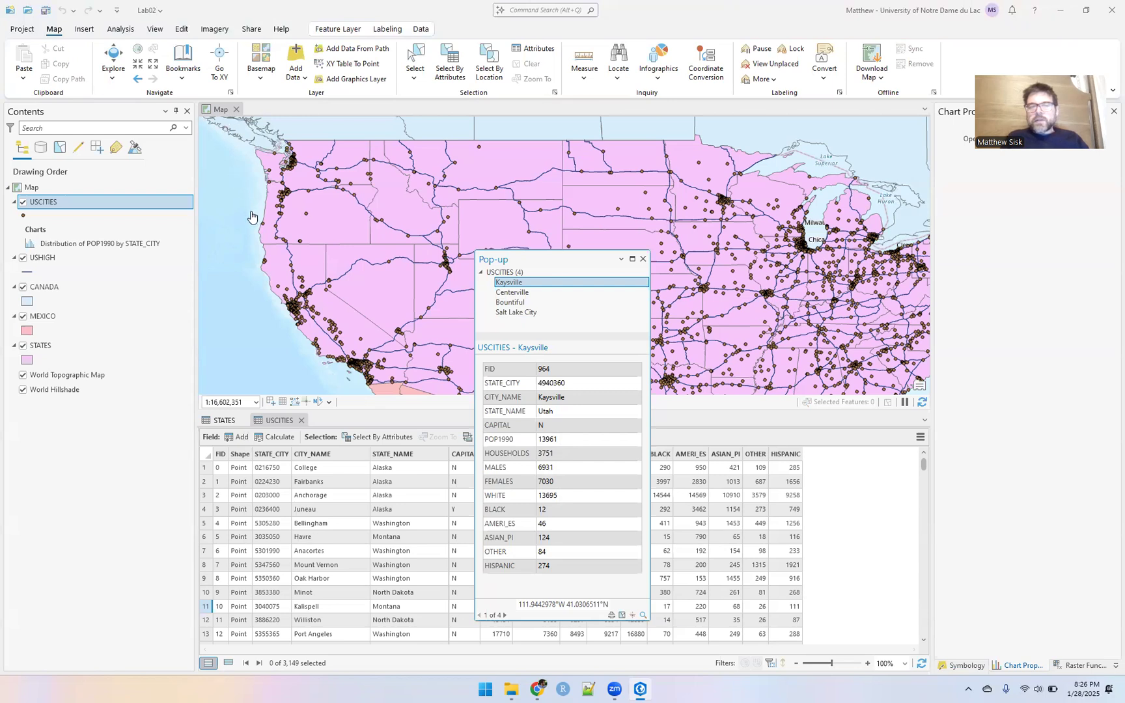
mouse_move(244, 206)
mouse_down()
mouse_move(304, 233)
mouse_move(241, 210)
mouse_up()
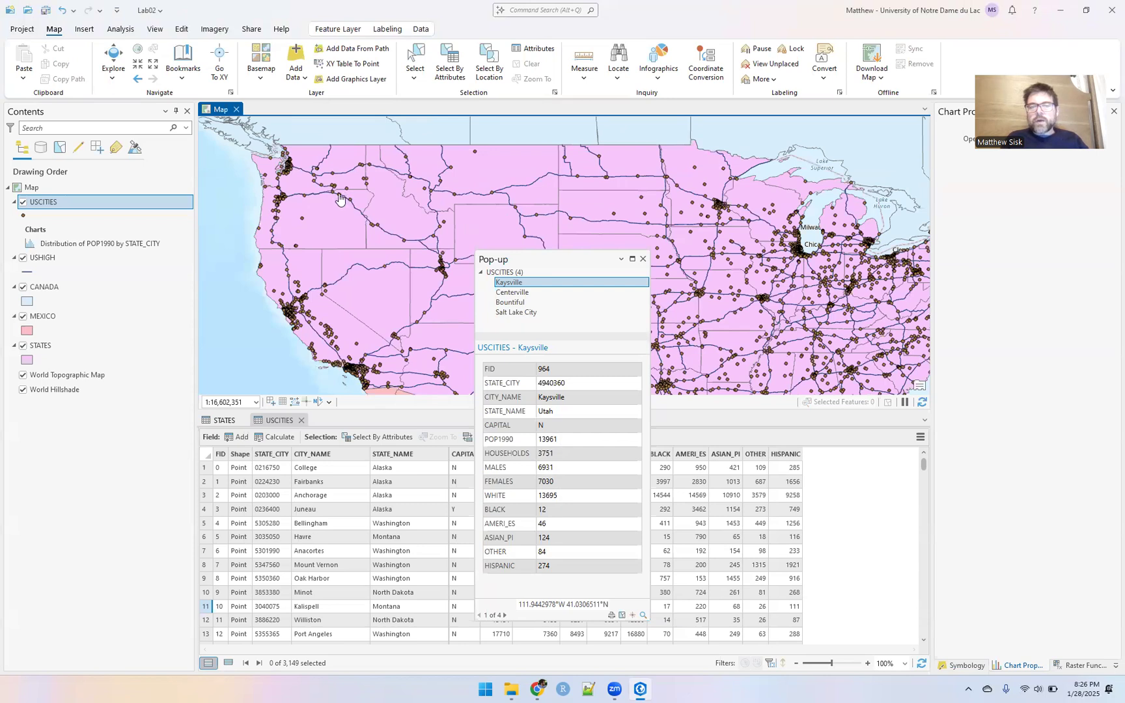
drag(337, 200, 355, 210)
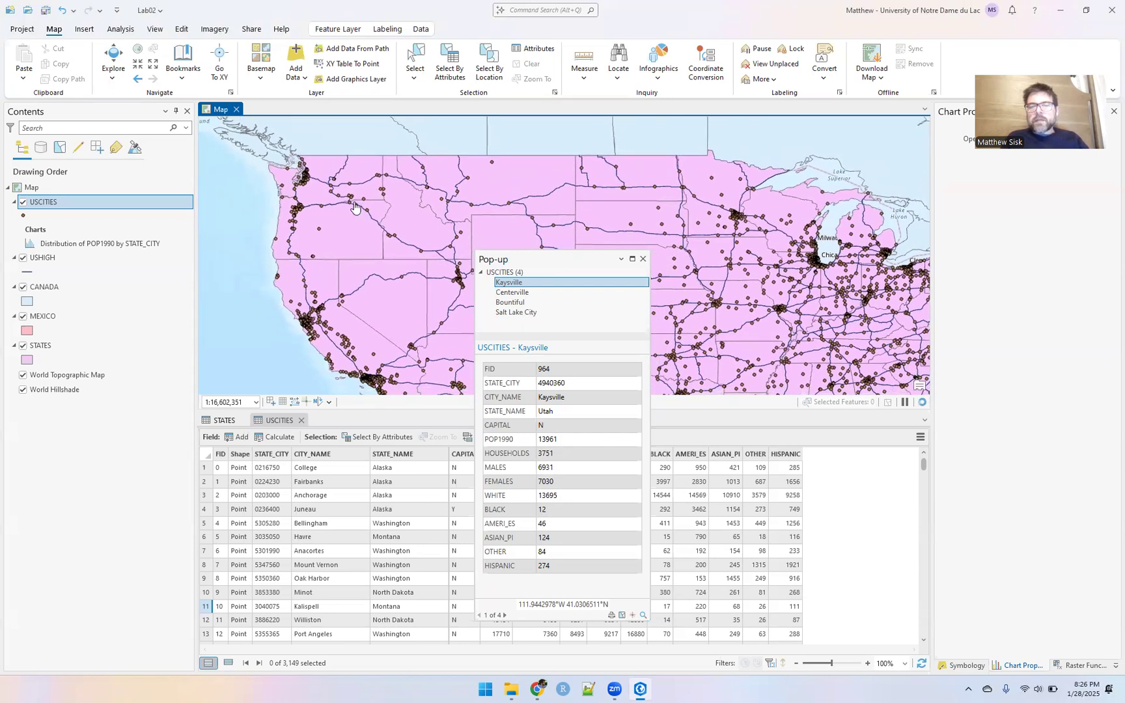
click(326, 232)
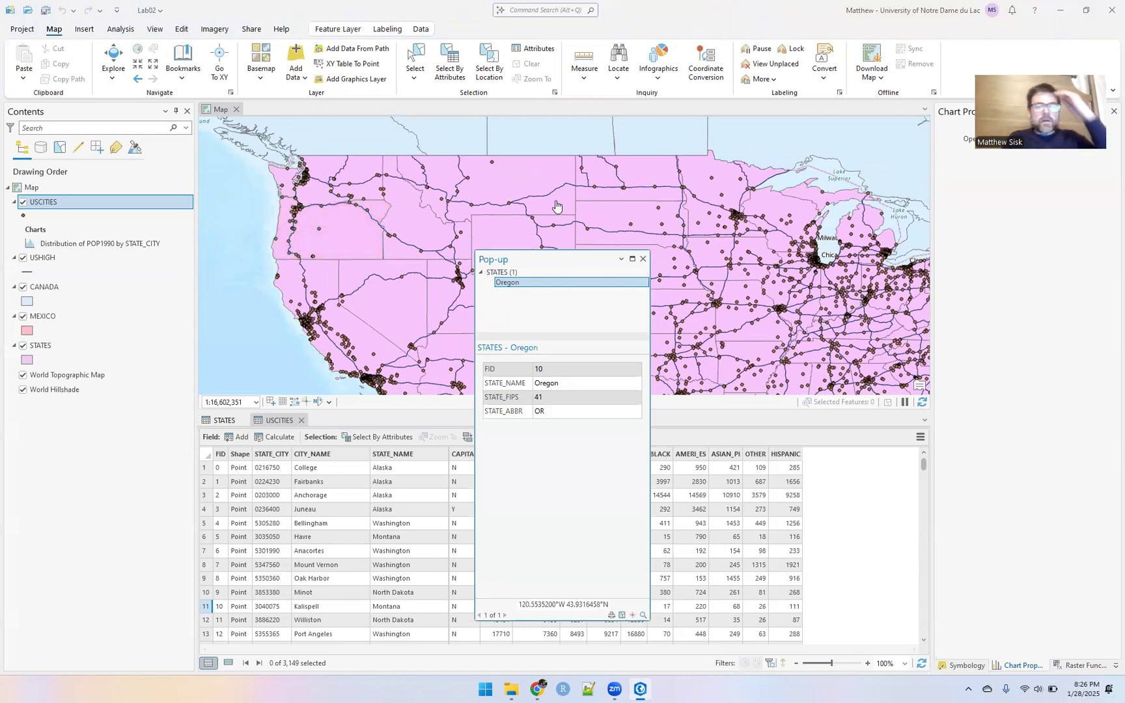
- Close the Oregon pop-up and hide the USCITIES, USHIGH, CANADA and MEXICO layers, leaving only STATES over the basemap
click(642, 260)
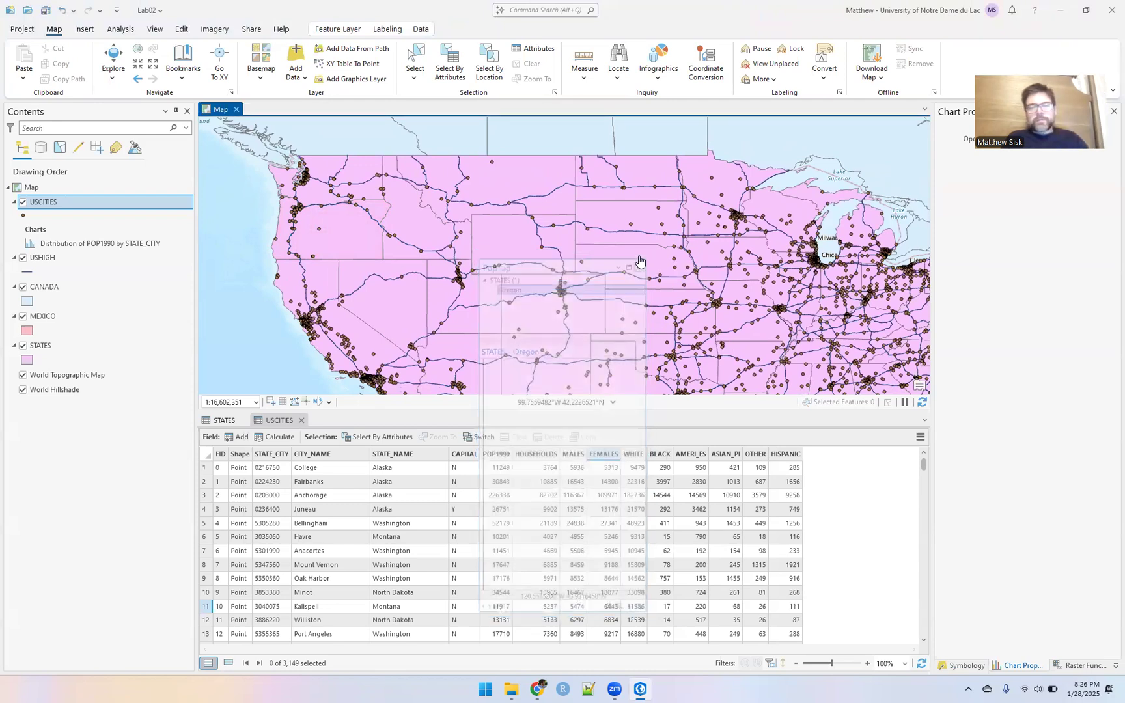
click(23, 204)
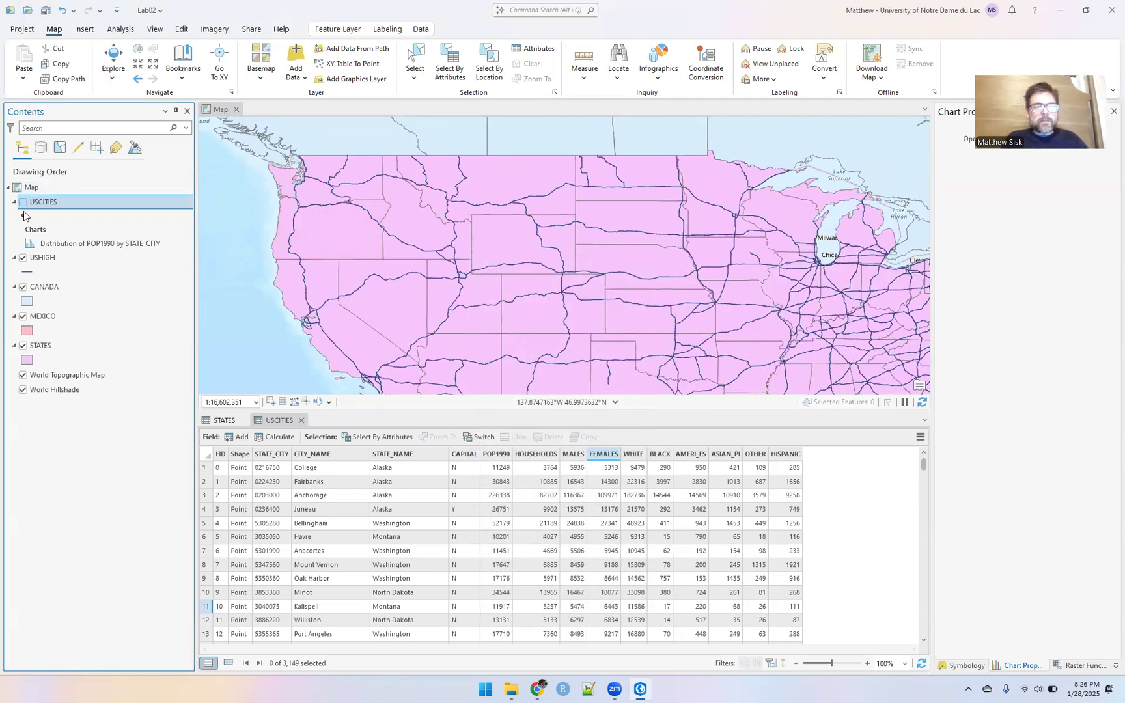
right_click(59, 246)
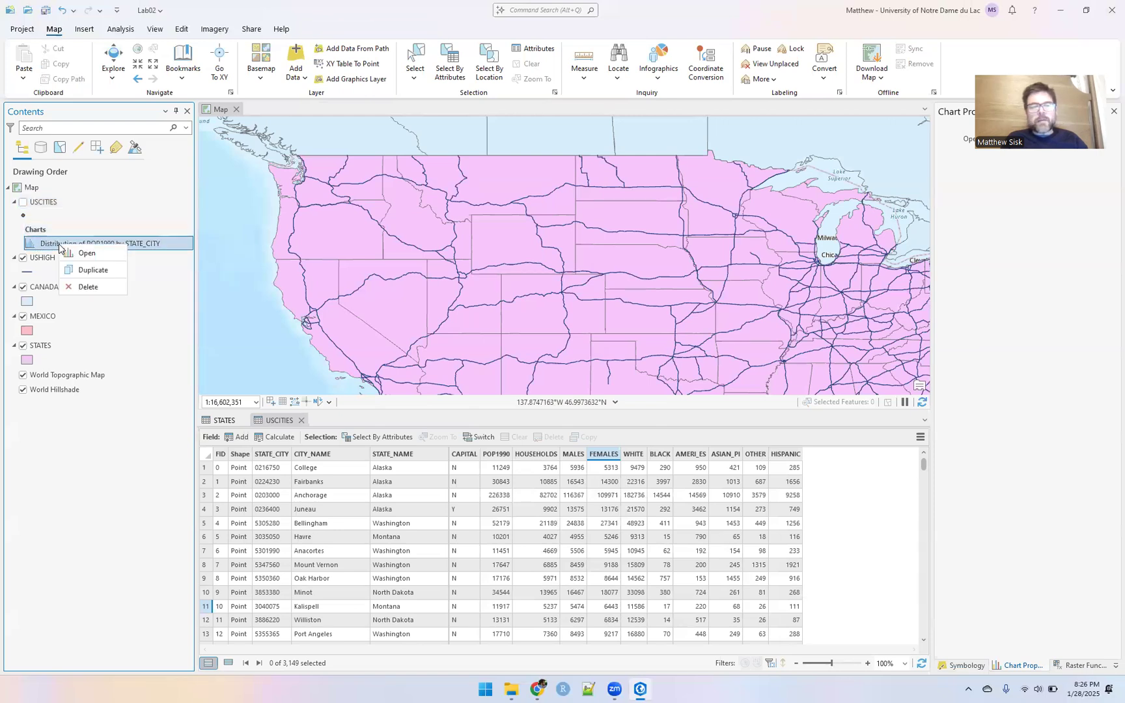
click(23, 259)
click(23, 287)
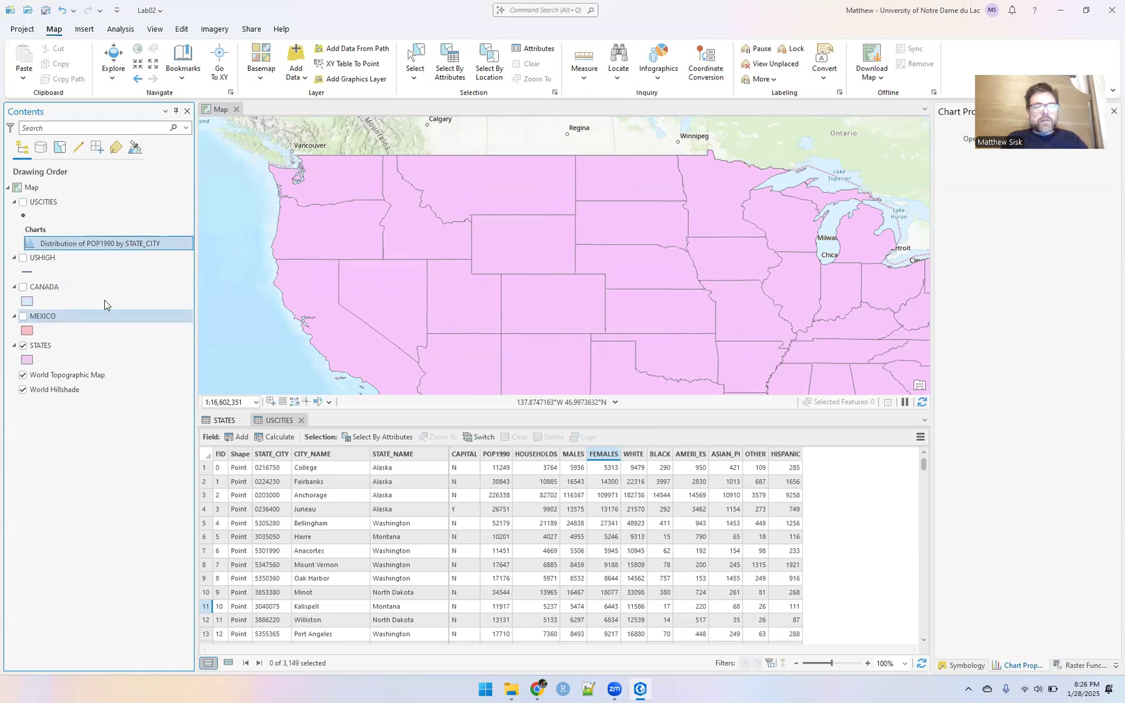
- Turn on labels for the STATES layer and check the state names at different map scales
scroll(281, 288, down, 3)
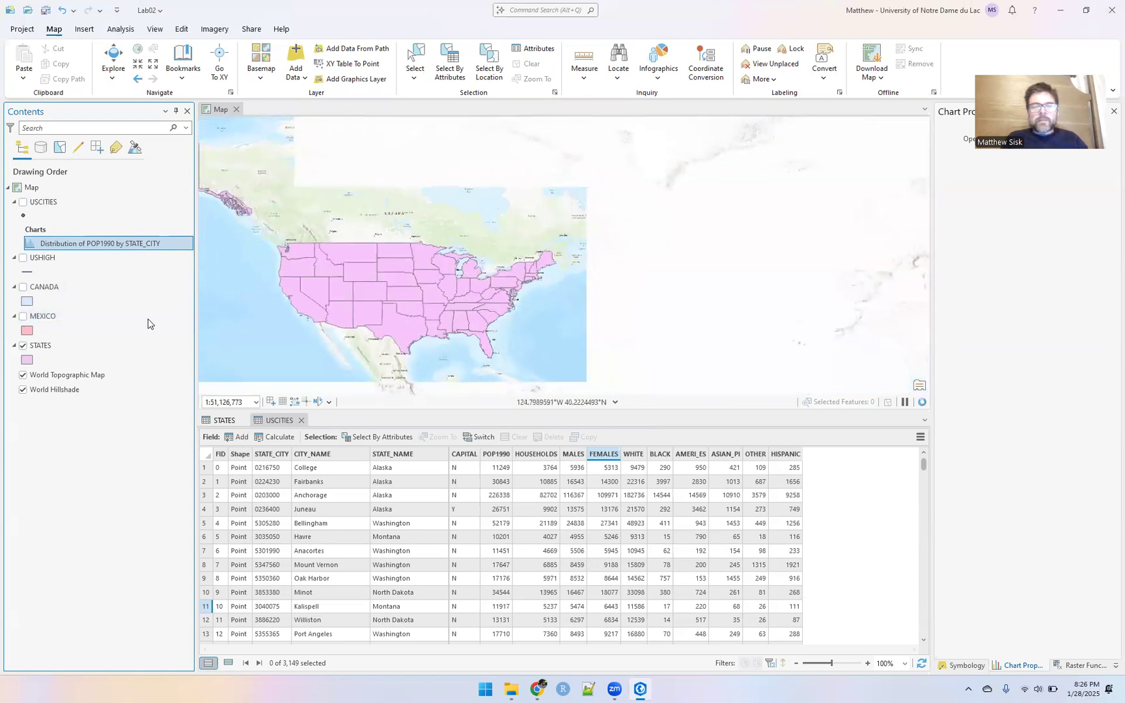
right_click(33, 346)
mouse_move(45, 341)
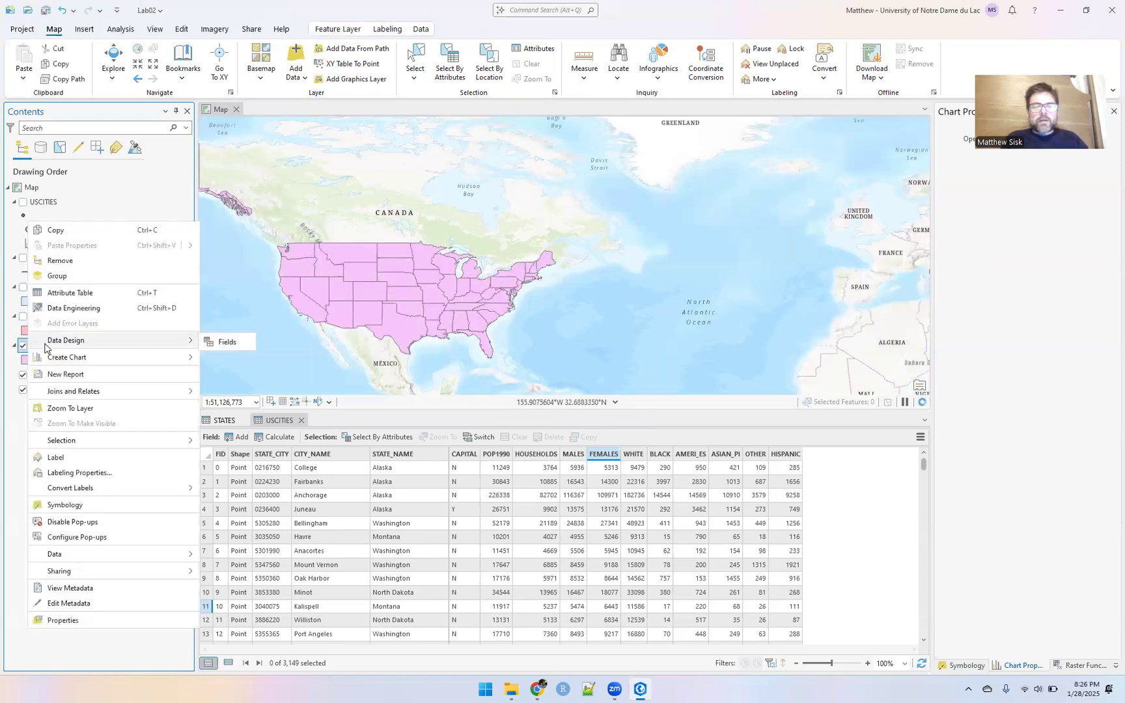
click(56, 457)
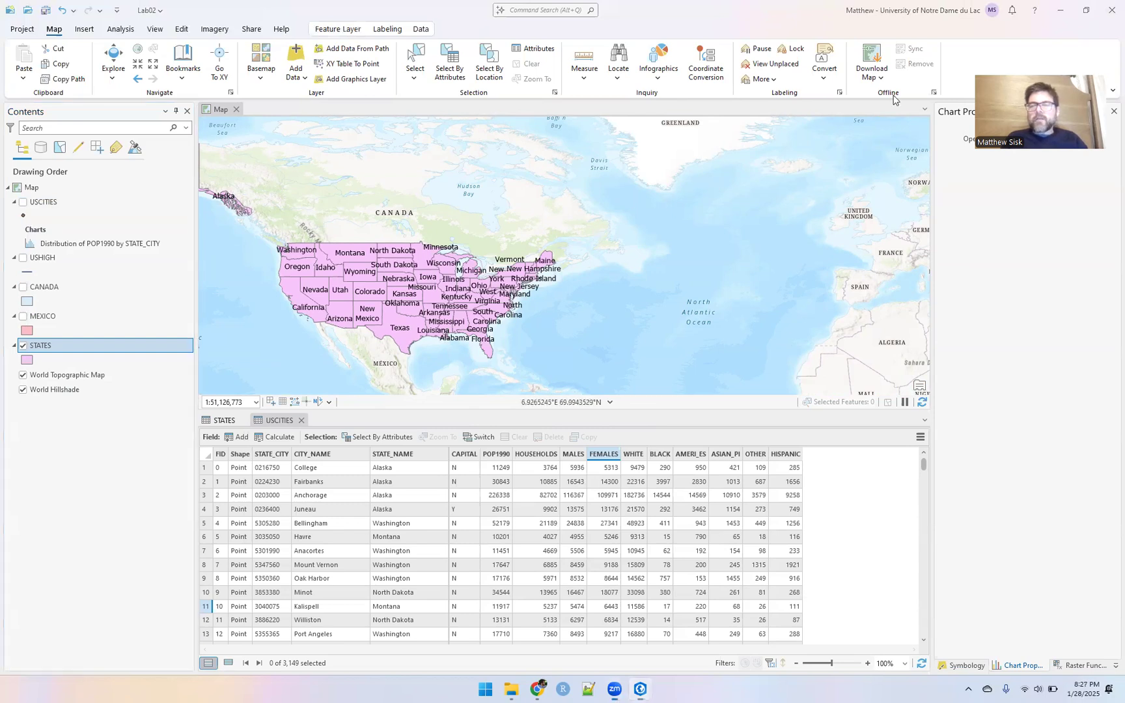
scroll(392, 313, up, 4)
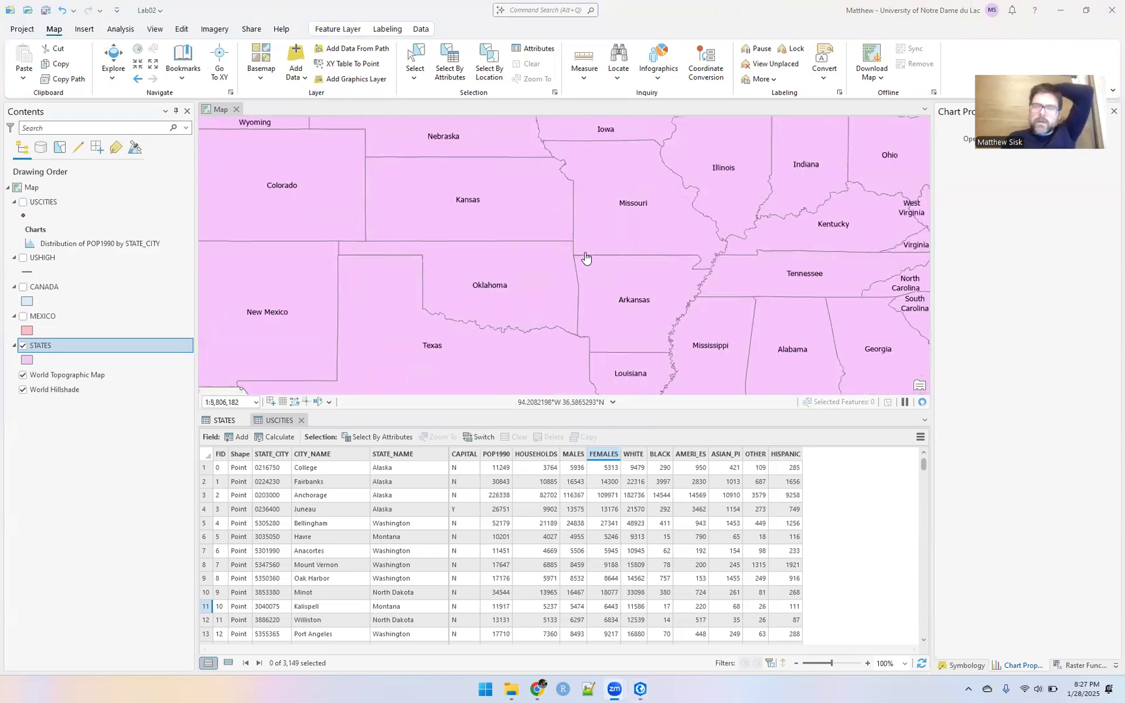
drag(674, 261, 402, 259)
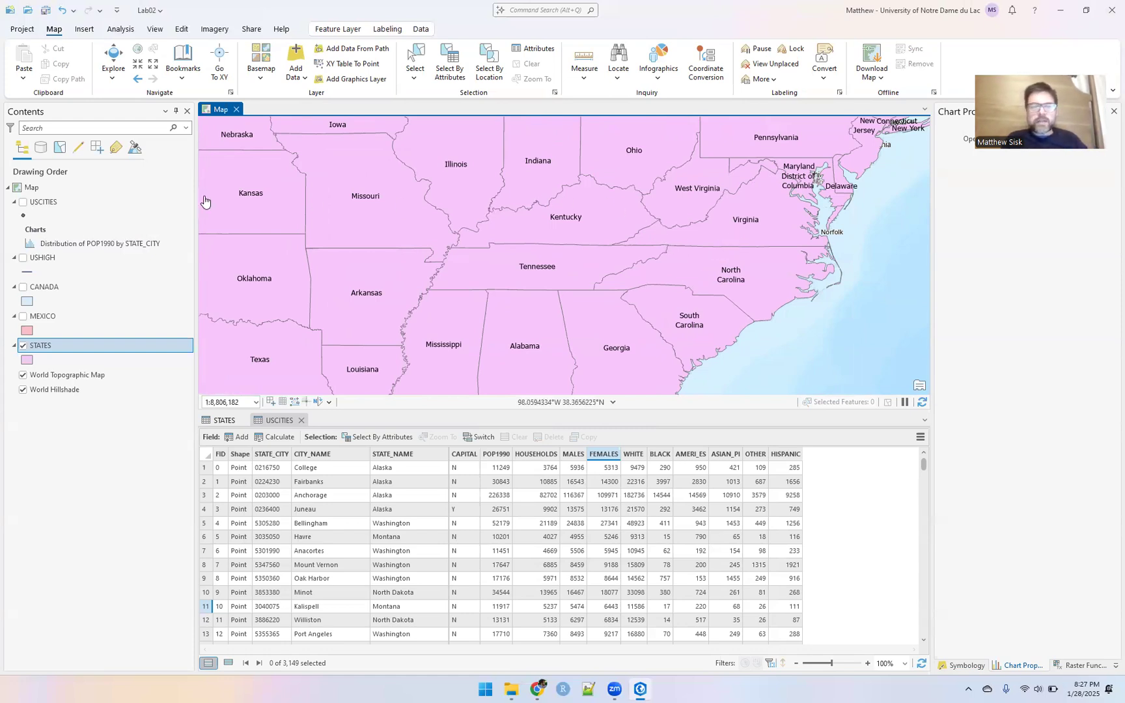
scroll(311, 280, down, 3)
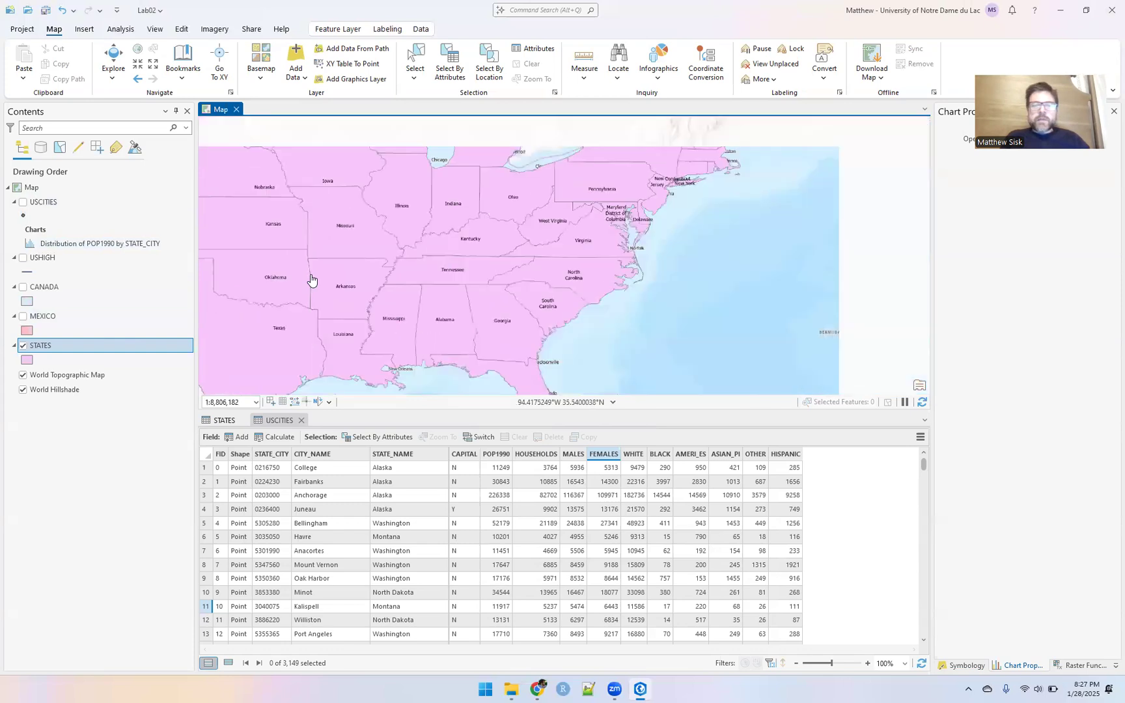
drag(296, 276, 476, 289)
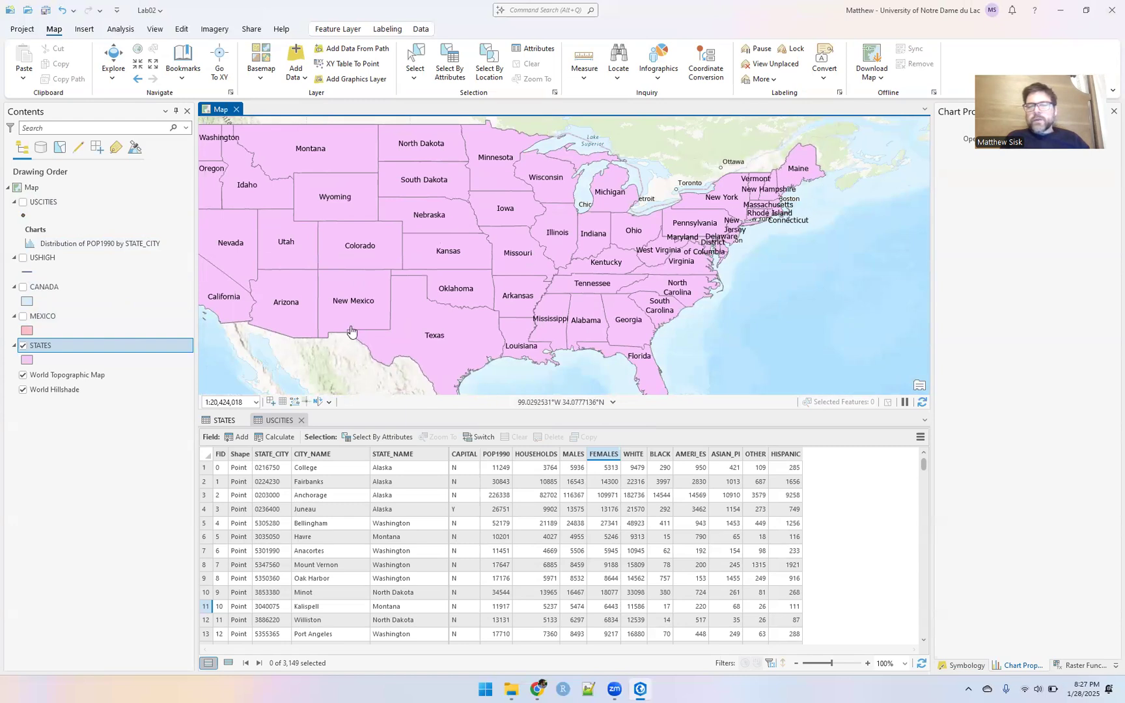
- Replace the STATES label expression with $feature.STATE_ABBR and apply it
right_click(39, 351)
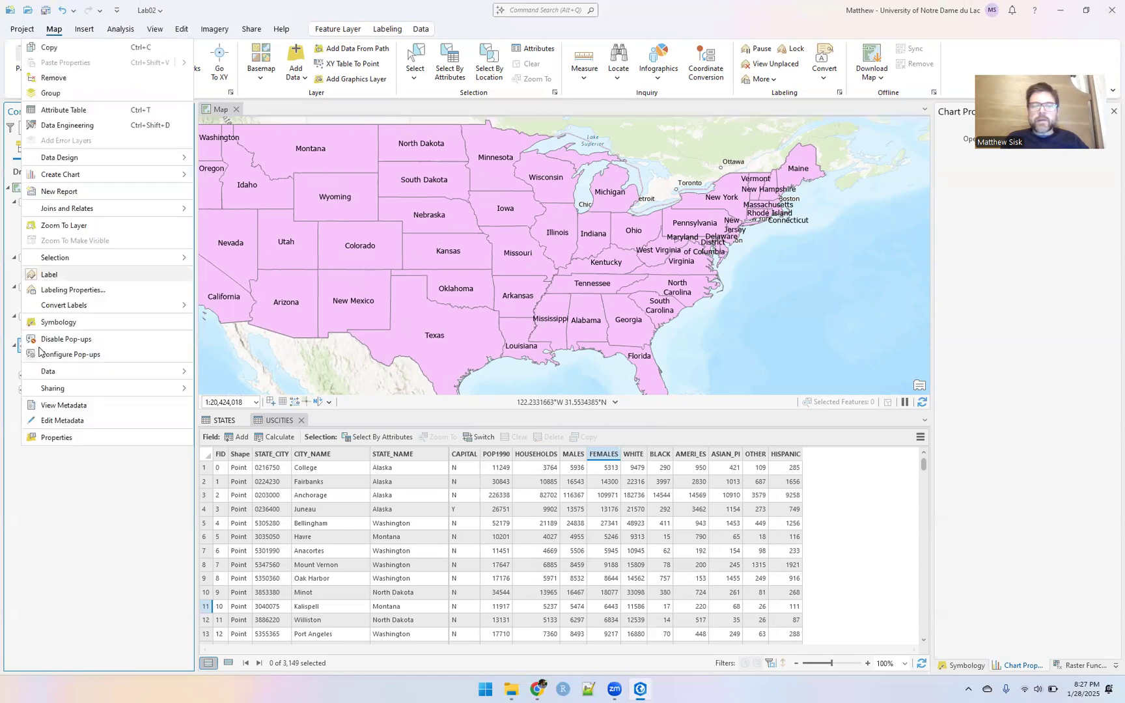
click(49, 290)
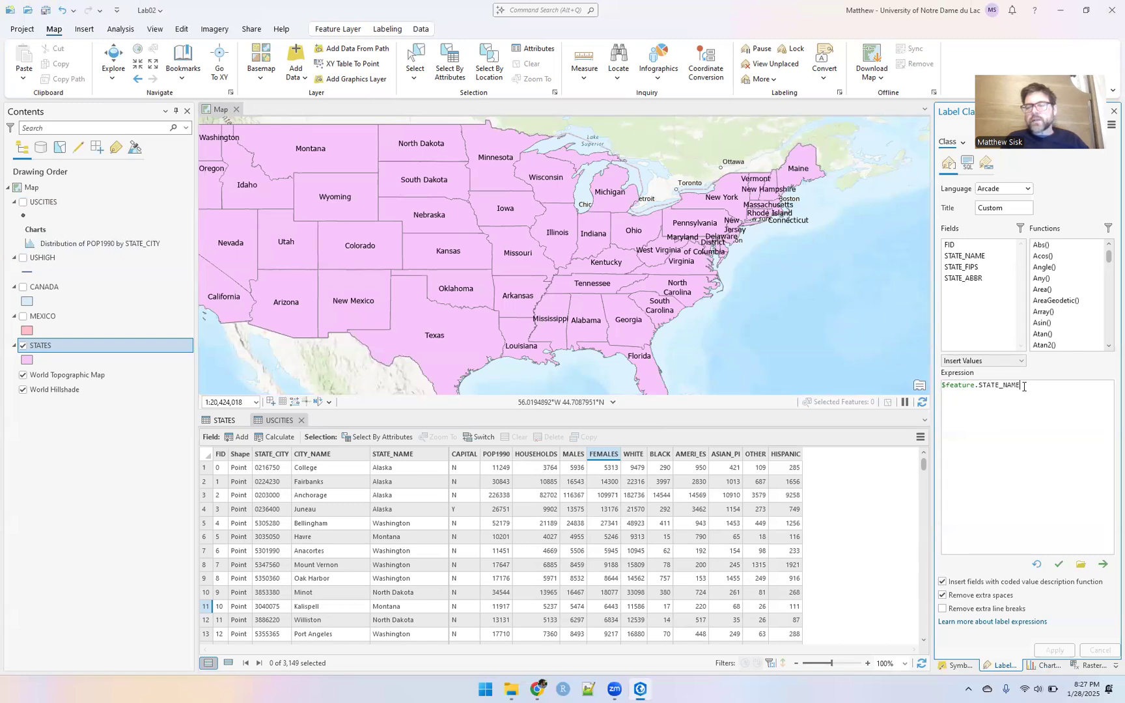
drag(1023, 386, 940, 386)
key(BackSpace)
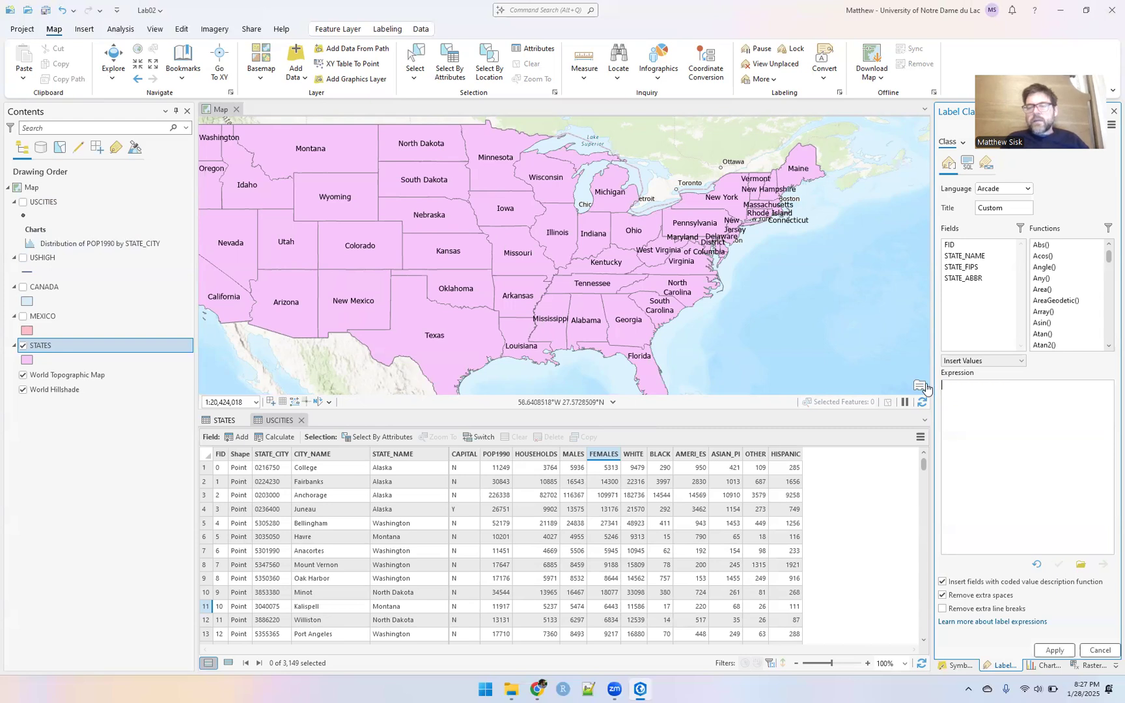
double_click(963, 278)
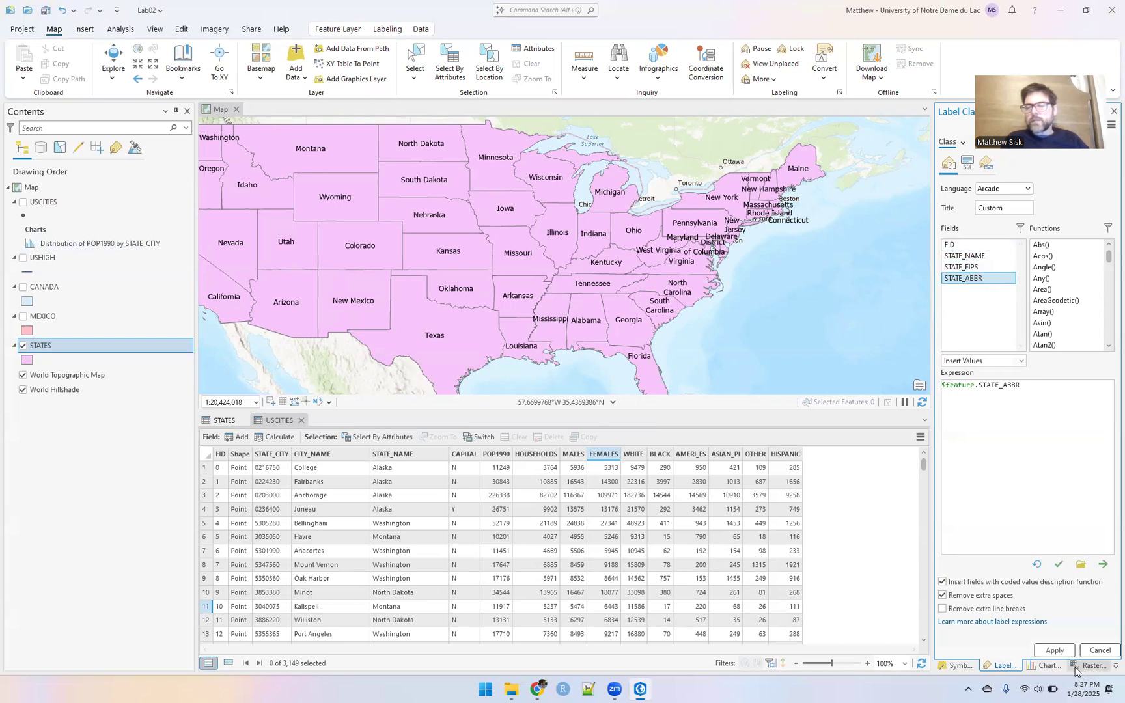
click(1055, 652)
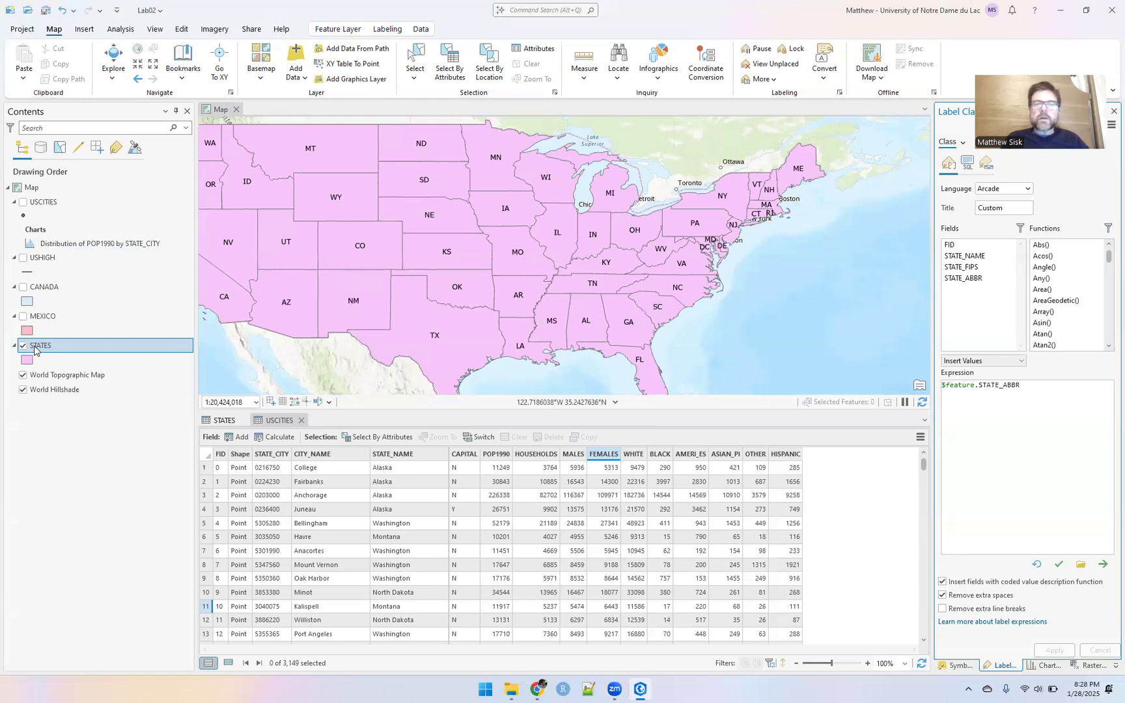
- Measure a multi-segment geodesic path in imperial units from the Nebraska–Iowa border through Oklahoma and New Mexico to western Nebraska, then close the measurement
click(584, 63)
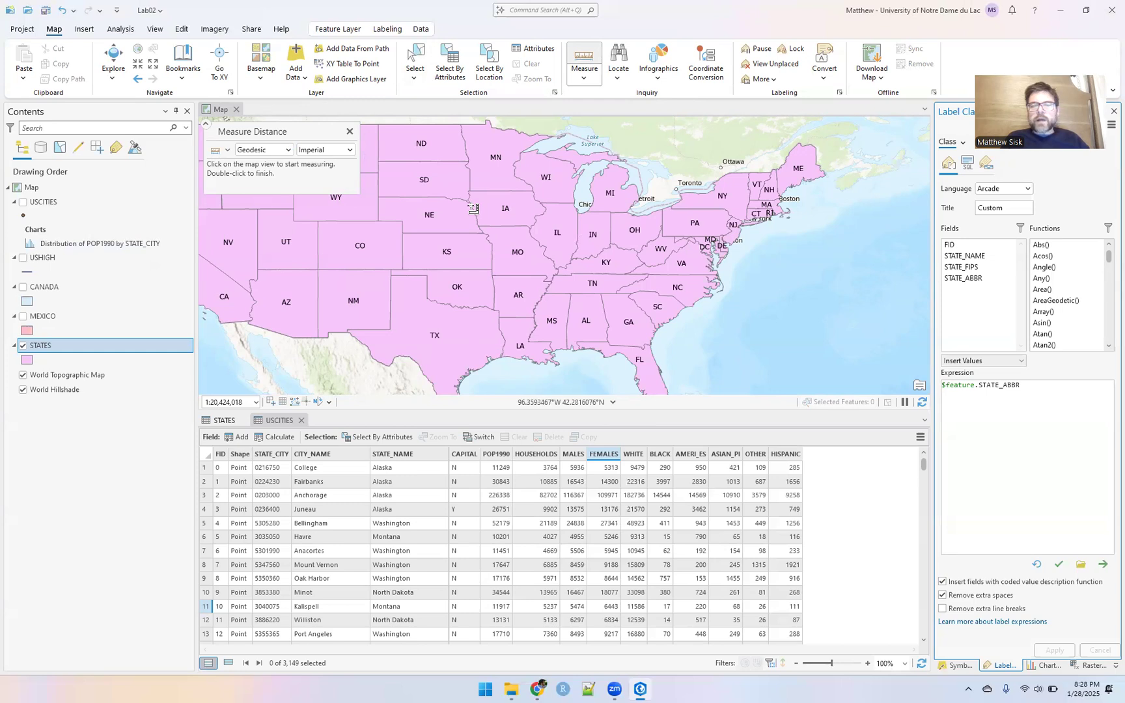
click(472, 207)
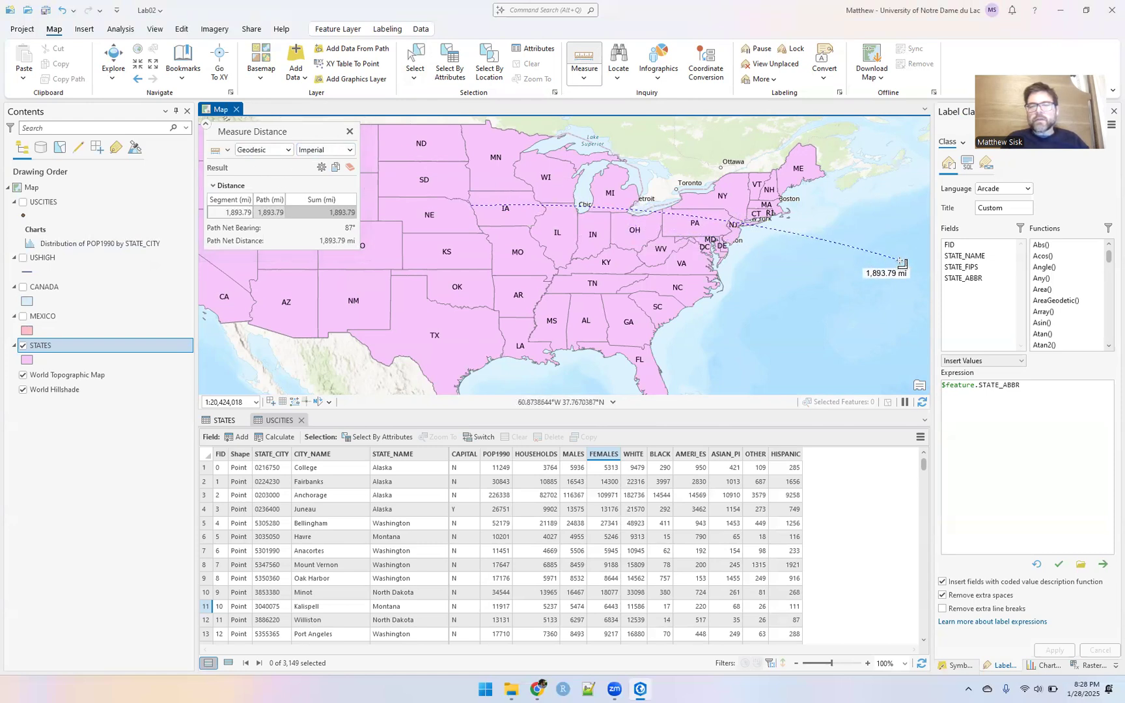
click(430, 305)
click(350, 285)
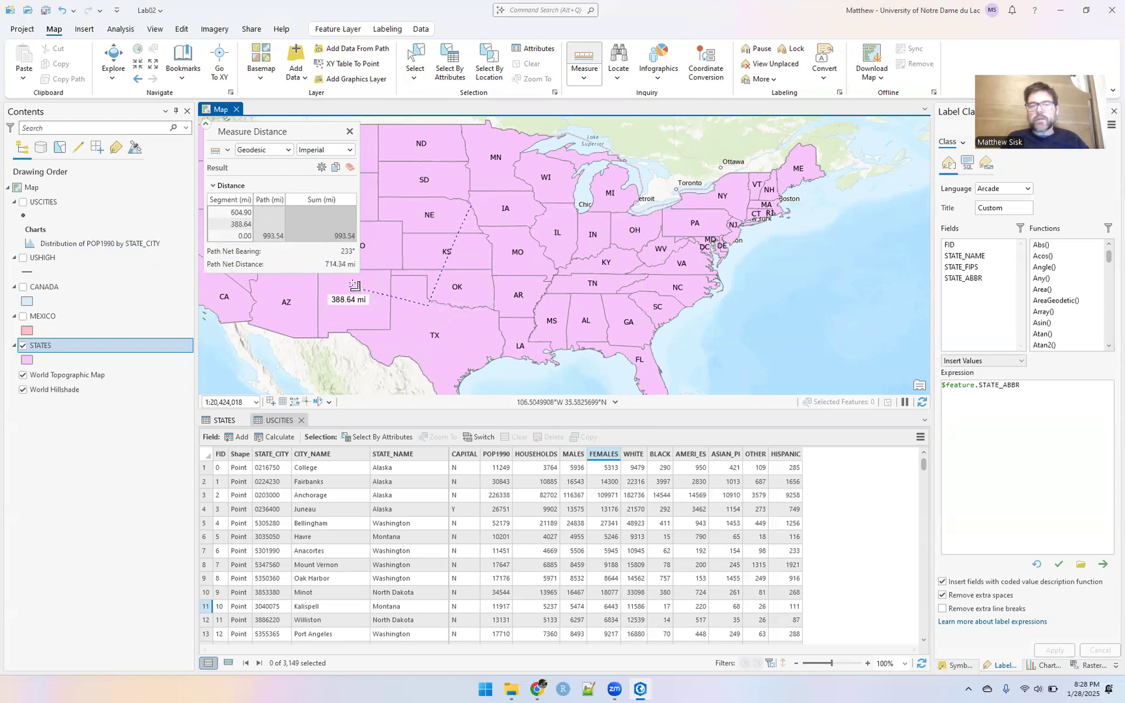
click(395, 231)
click(411, 217)
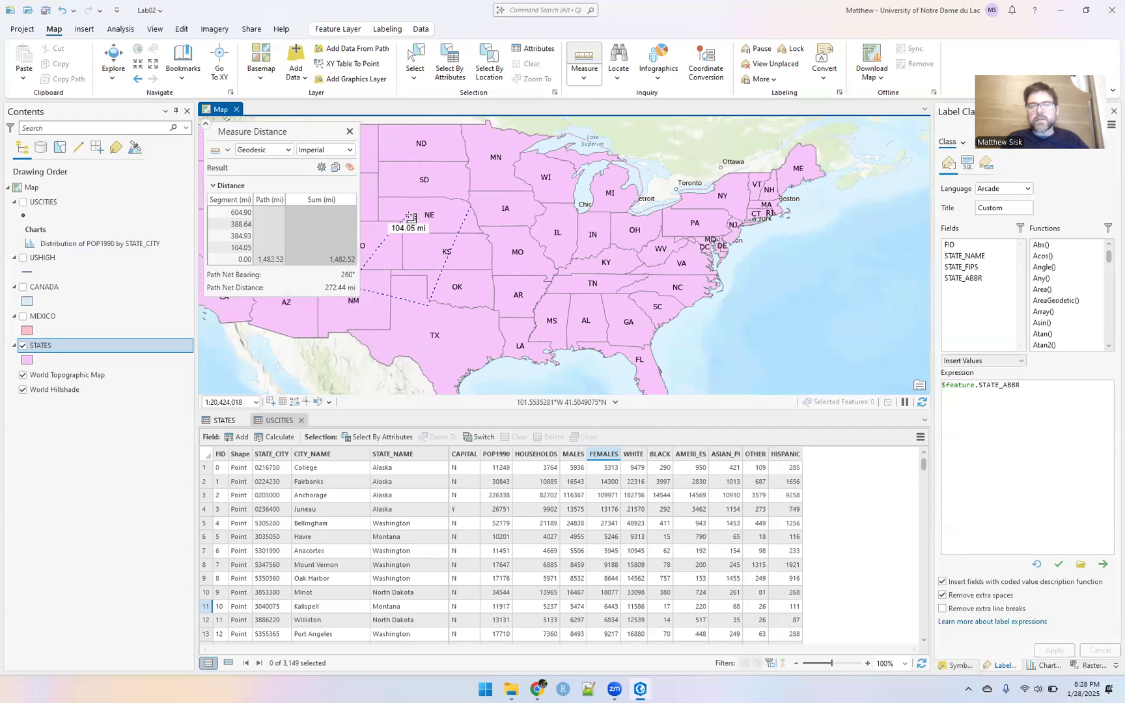
double_click(411, 217)
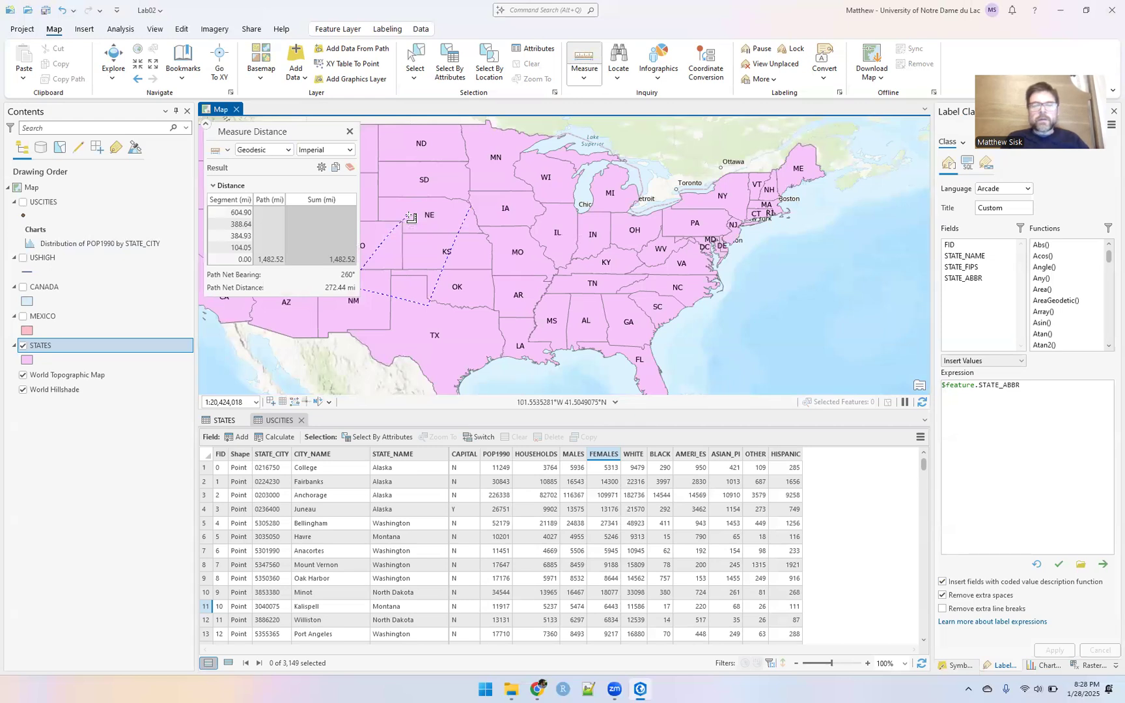
click(349, 131)
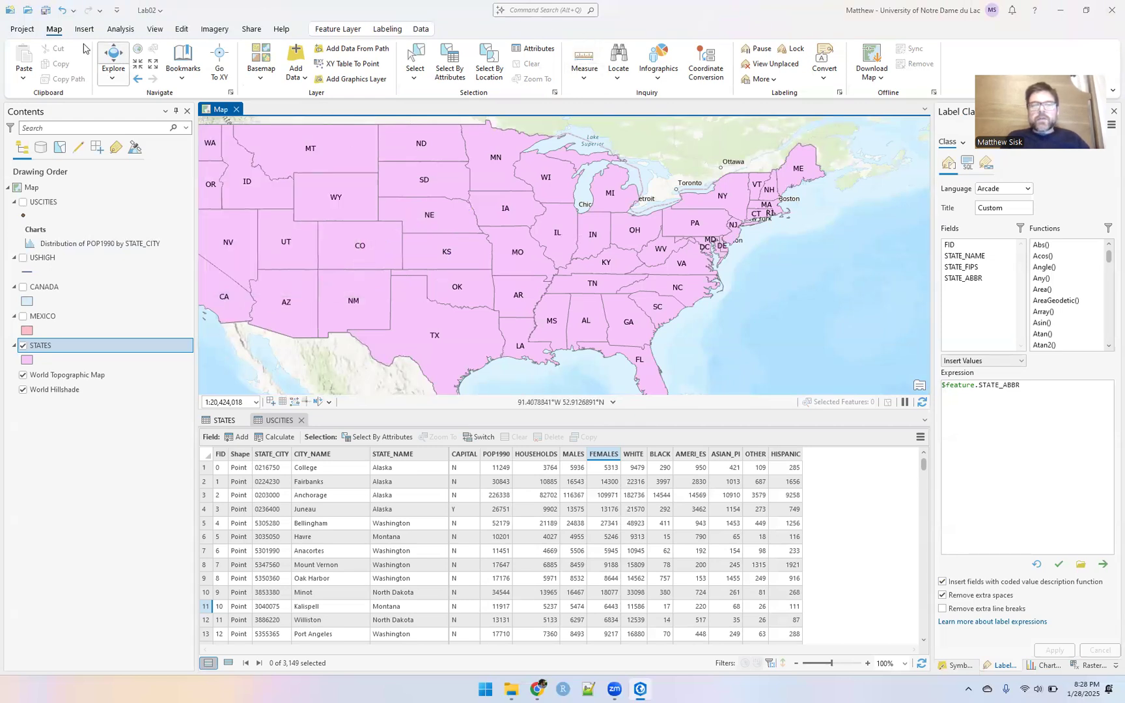
- Locate "notre dame in" on the map, choosing the Notre Dame, IN, USA (St. Joseph County) suggestion
click(622, 62)
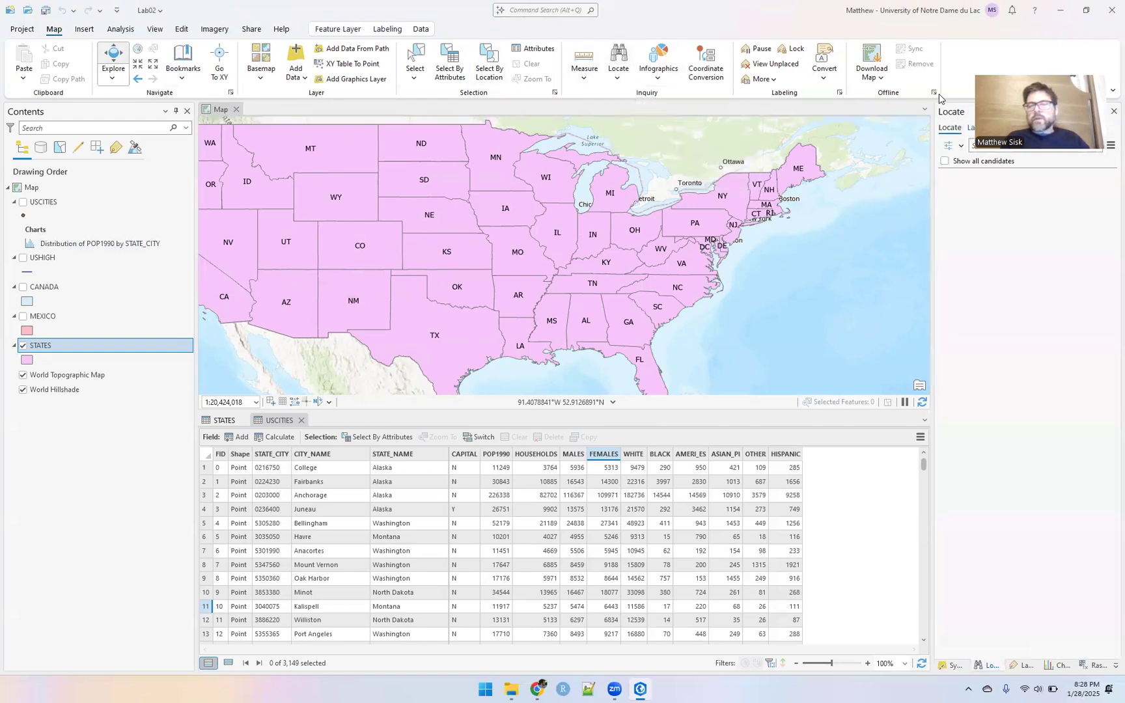
drag(1040, 112, 862, 93)
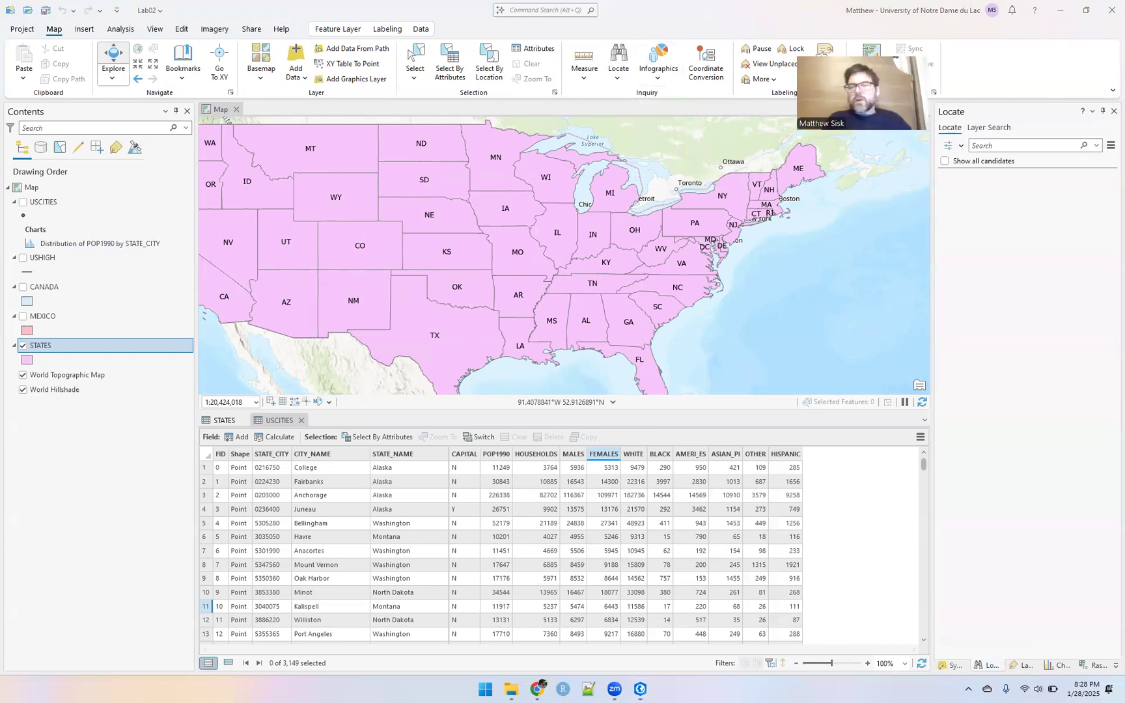
click(984, 147)
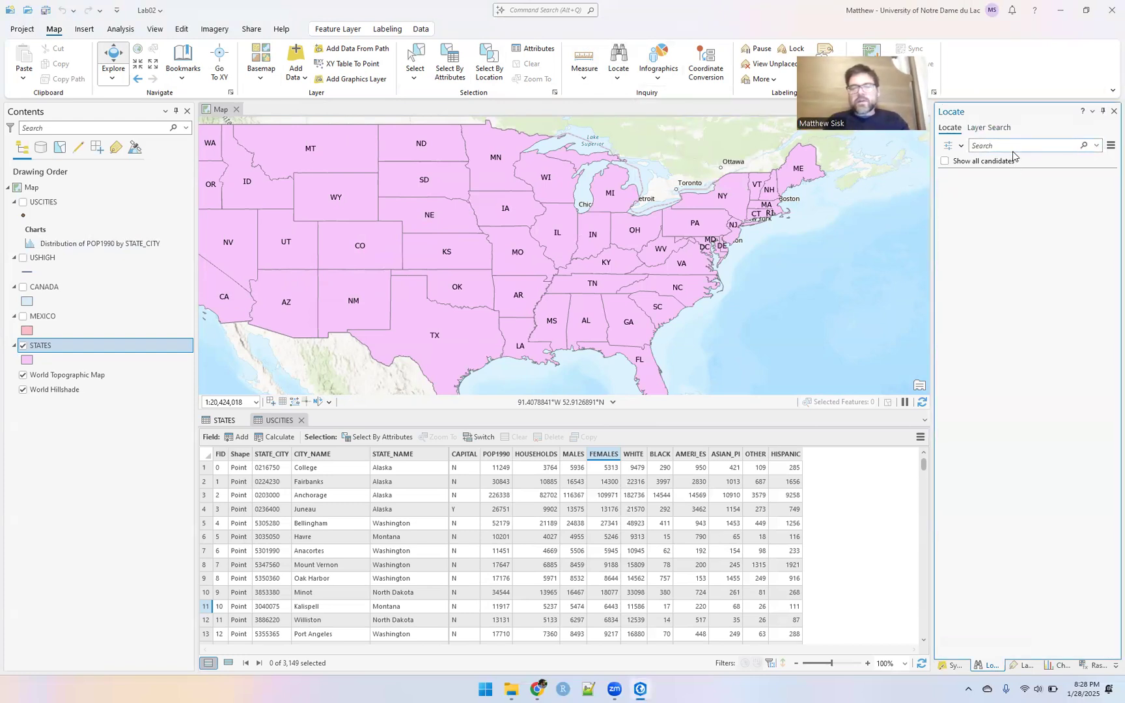
text(notr)
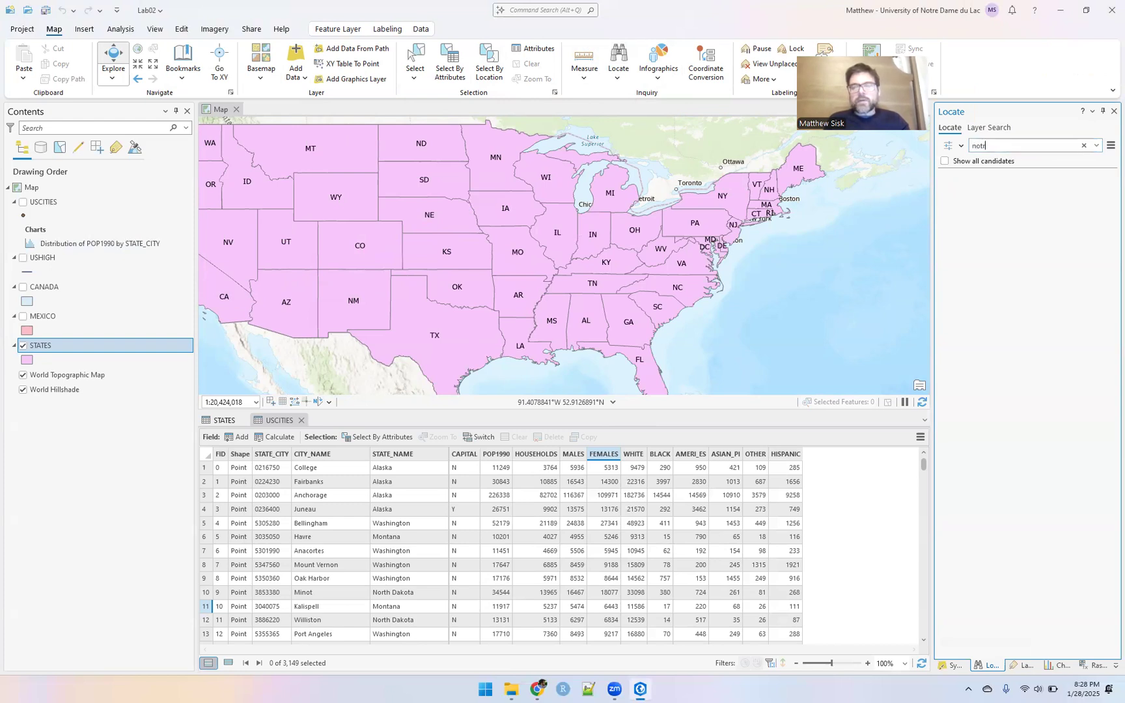
text(e dame in)
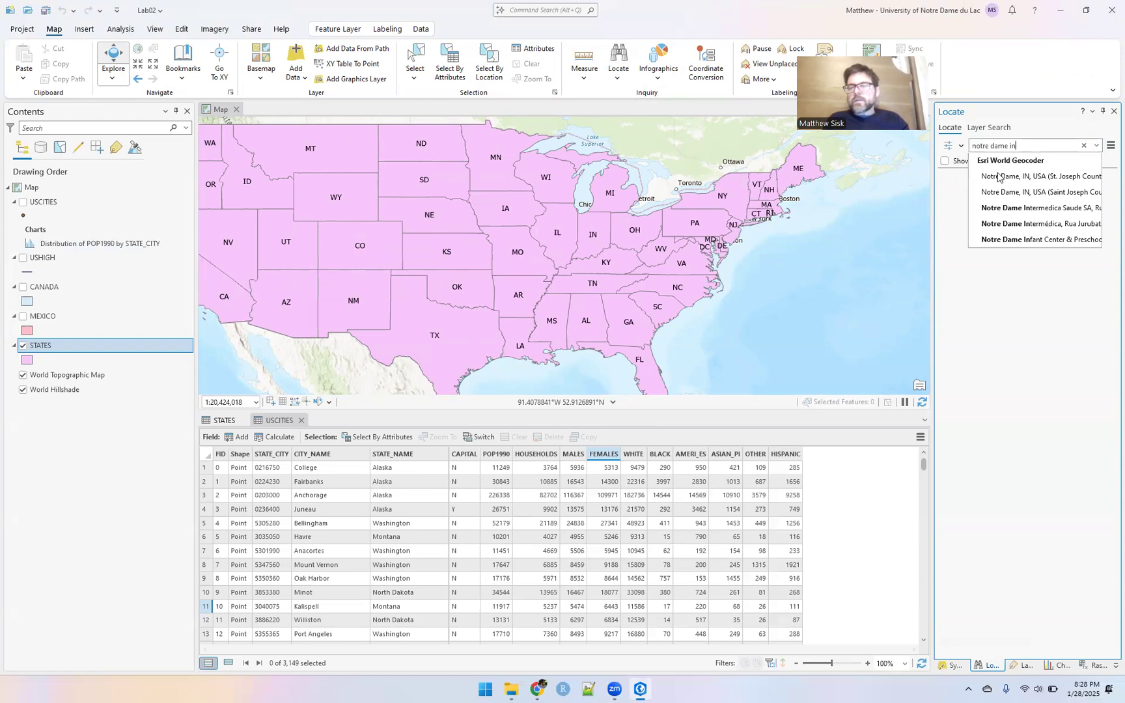
click(1000, 177)
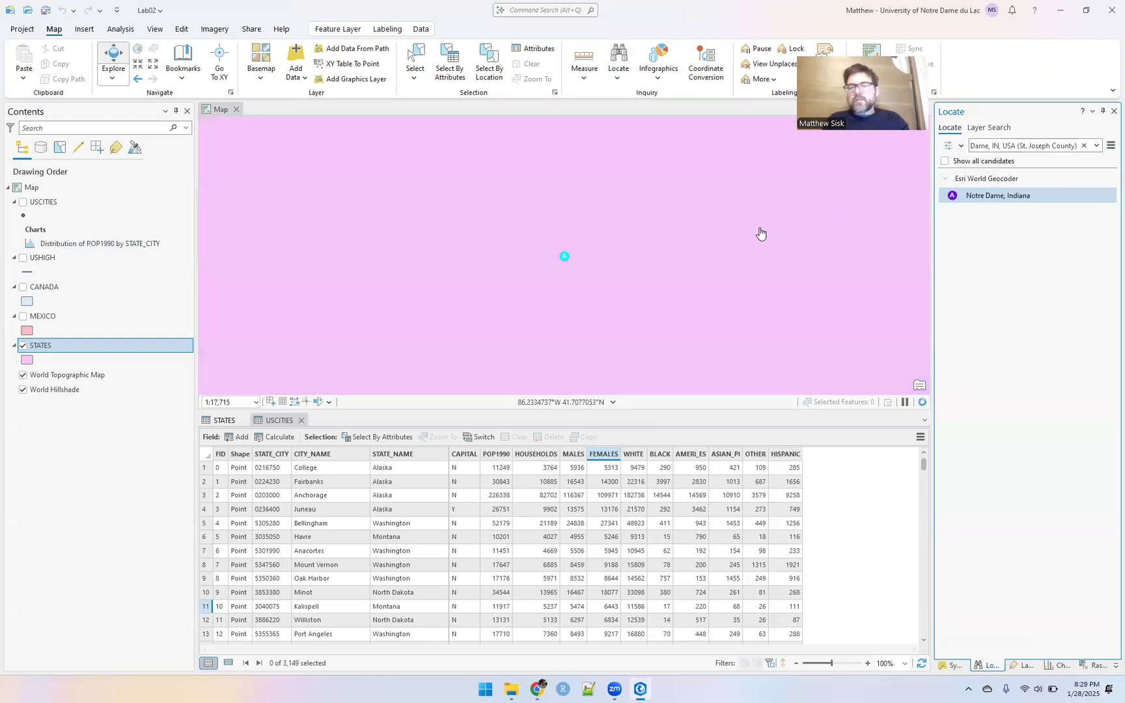
- Hide and show the STATES layer to compare the Notre Dame location with the basemap, and close the Locate tool
scroll(558, 276, down, 3)
scroll(598, 239, down, 5)
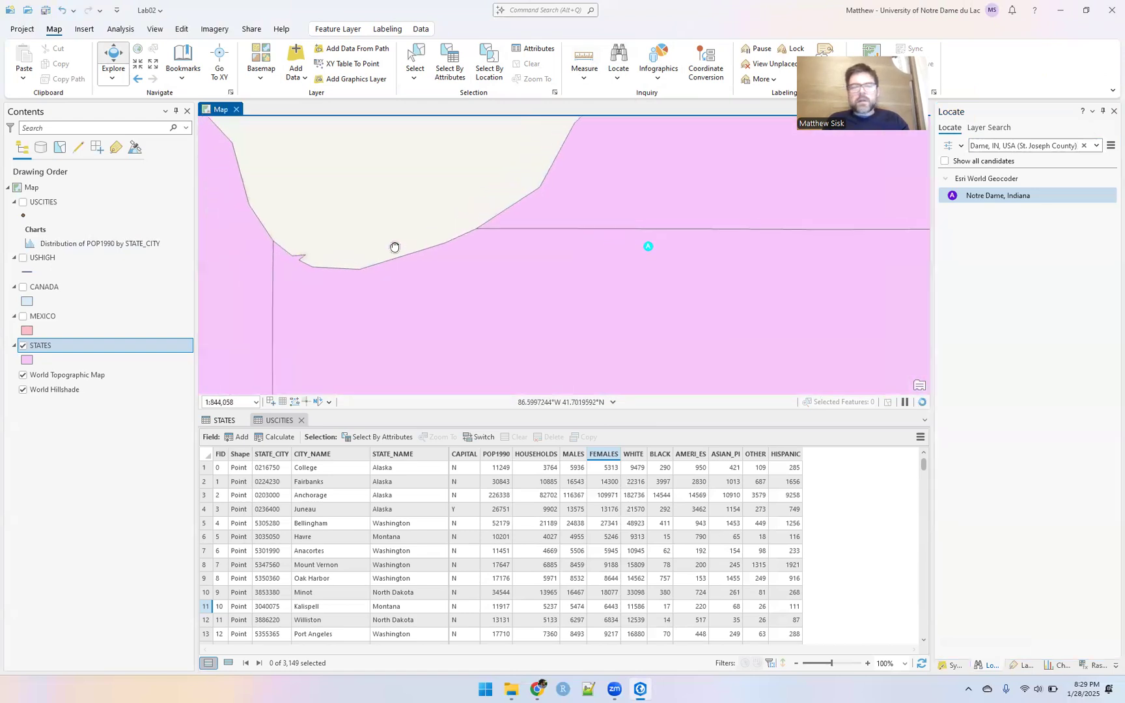
click(23, 347)
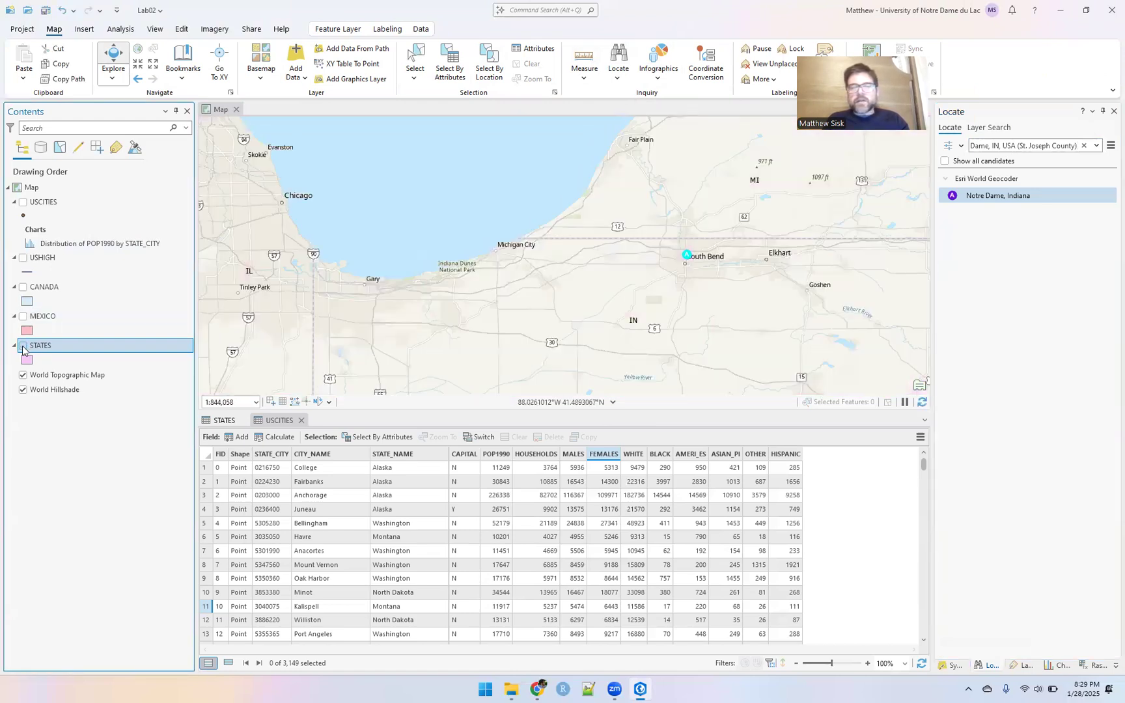
click(23, 346)
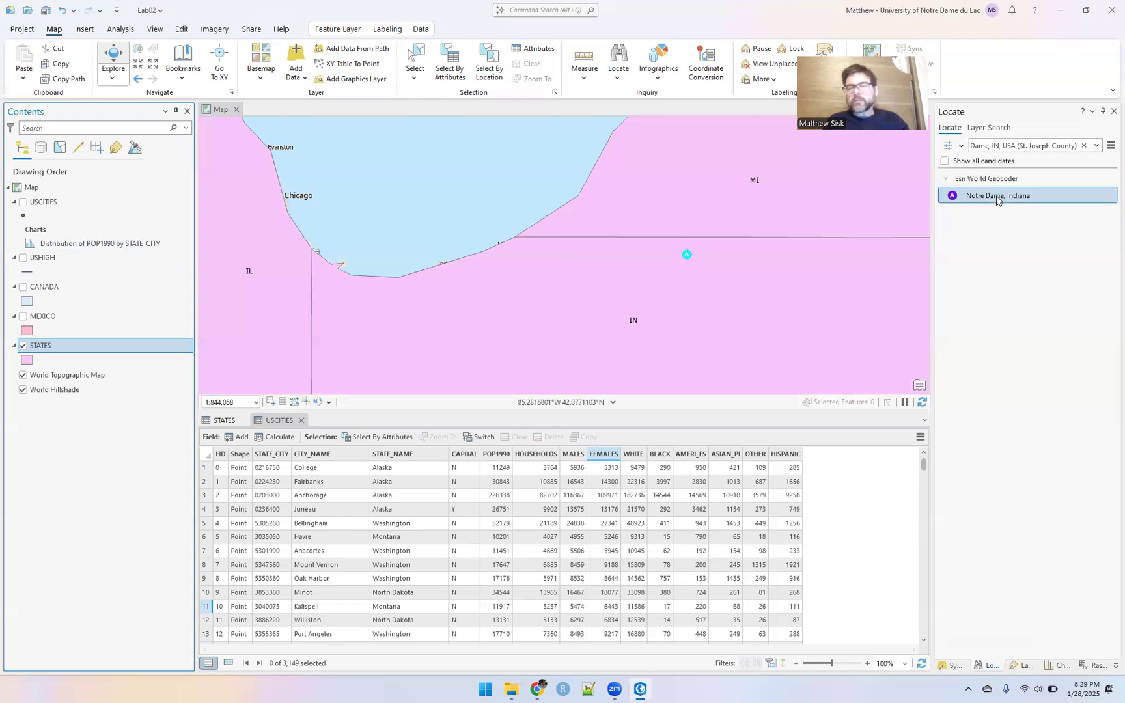
click(1114, 111)
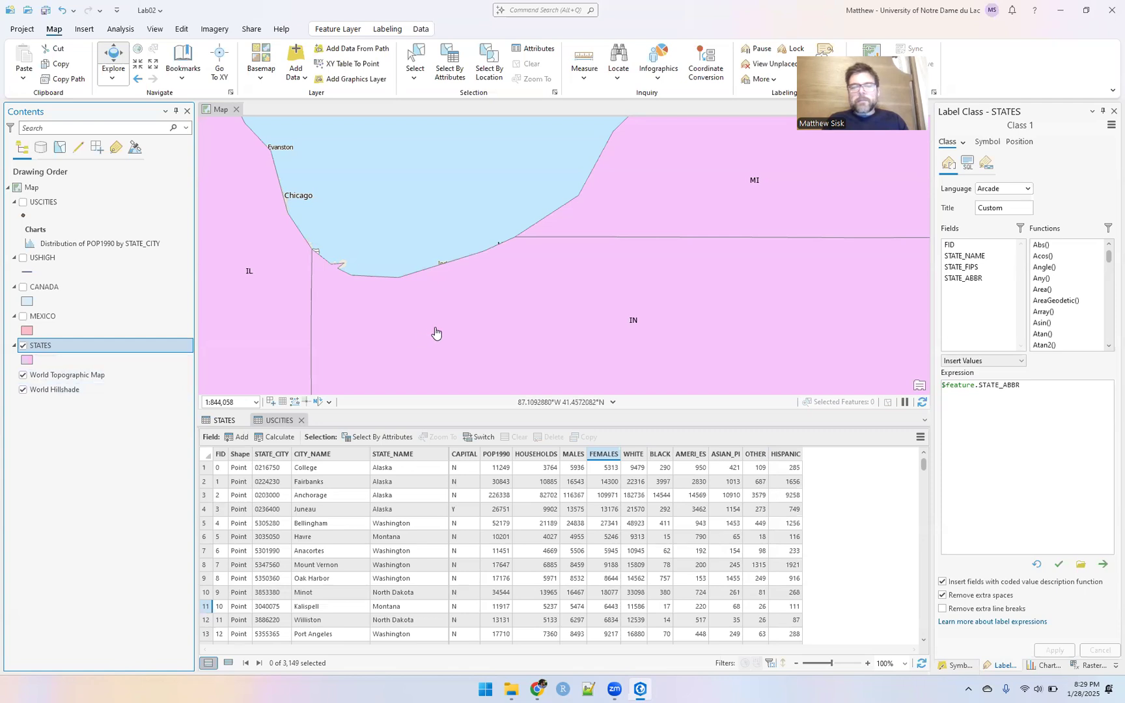
- Close the USCITIES and STATES attribute tables and bring the central and eastern United States into view
scroll(436, 333, down, 2)
scroll(436, 332, down, 3)
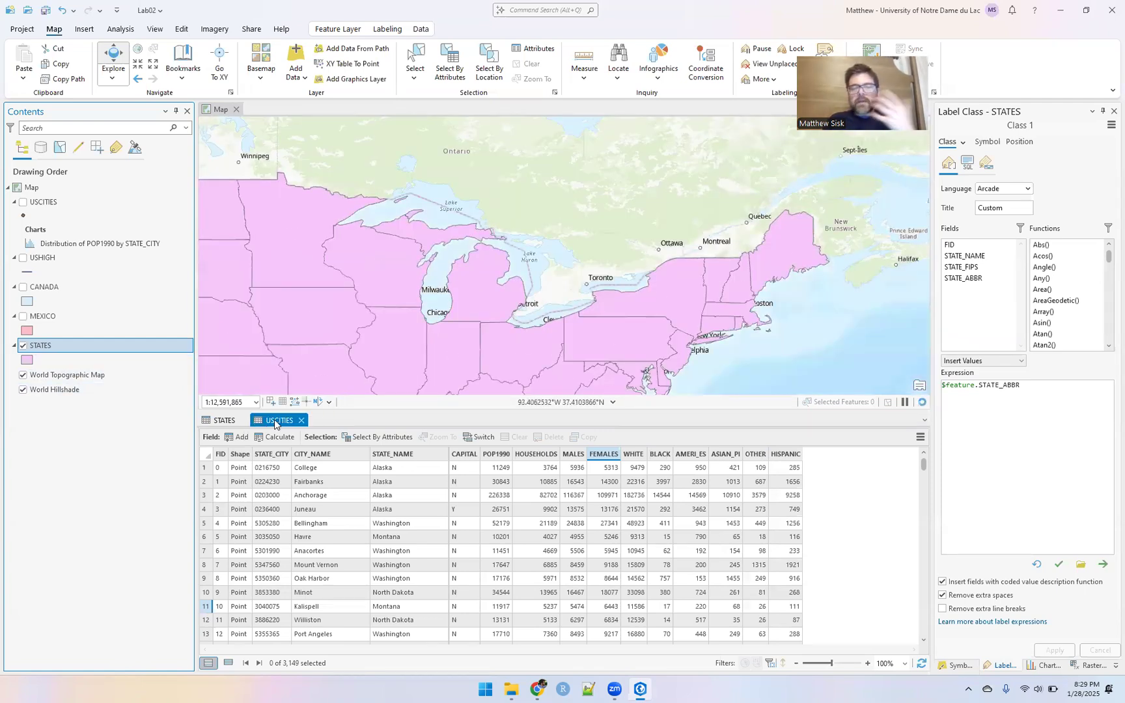
click(243, 420)
click(248, 421)
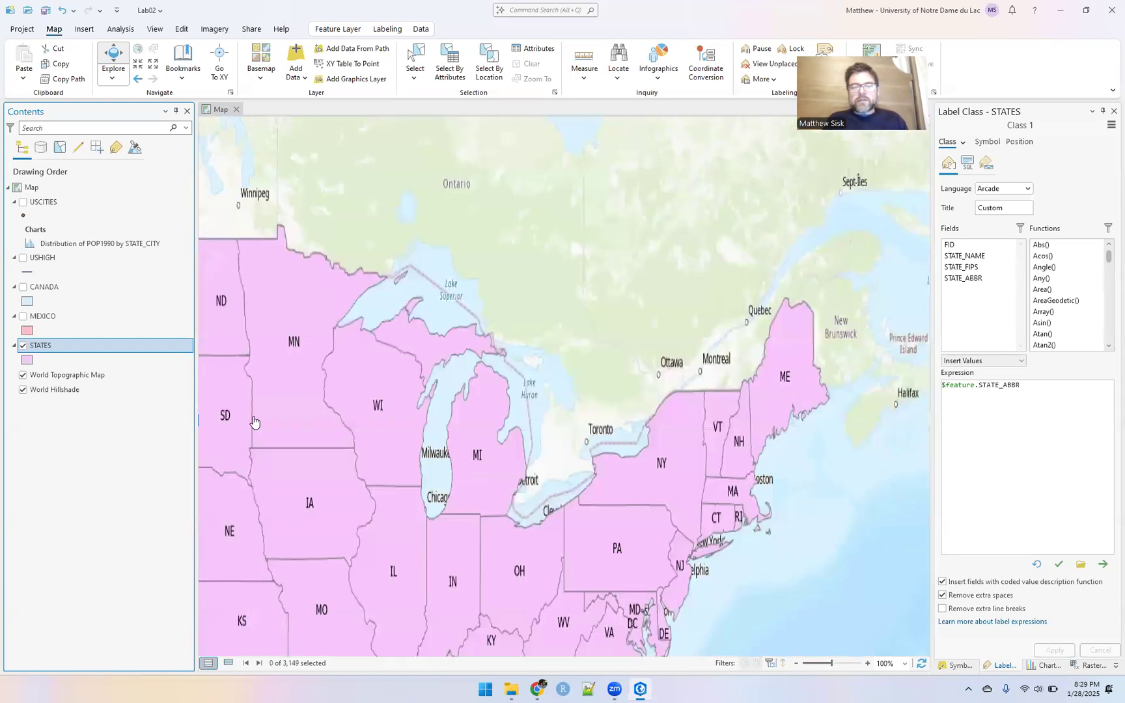
drag(395, 394, 461, 308)
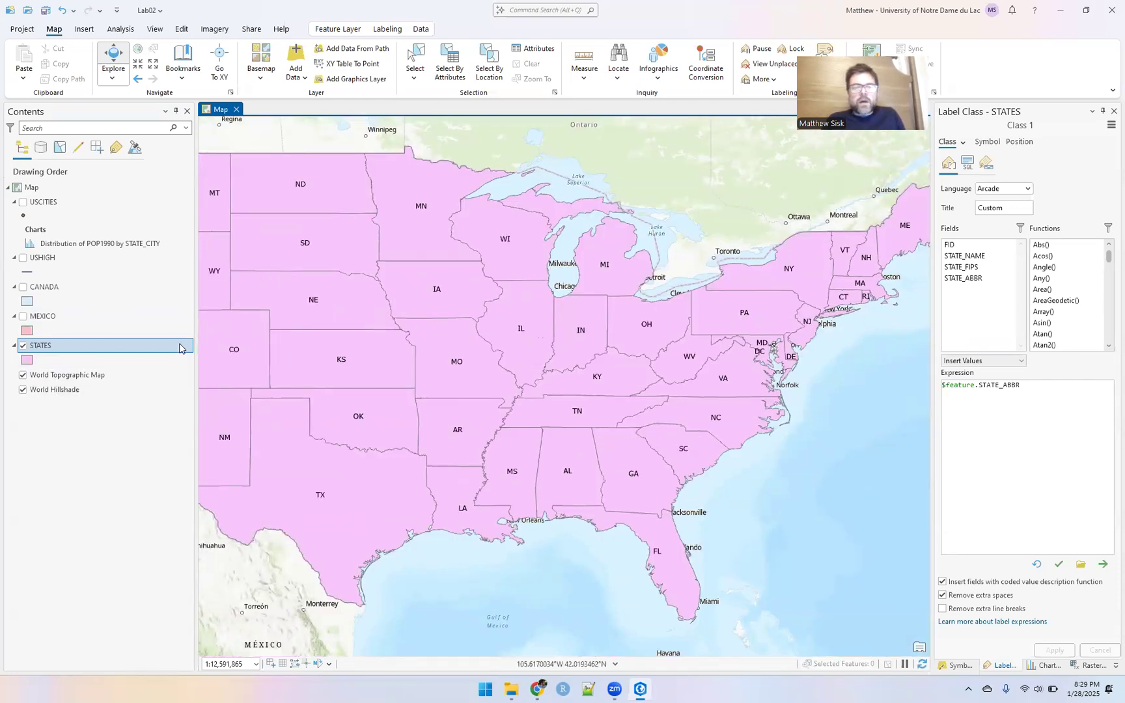
- Apply the black outline symbol without fill to the STATES layer and view its appearance properties
click(27, 361)
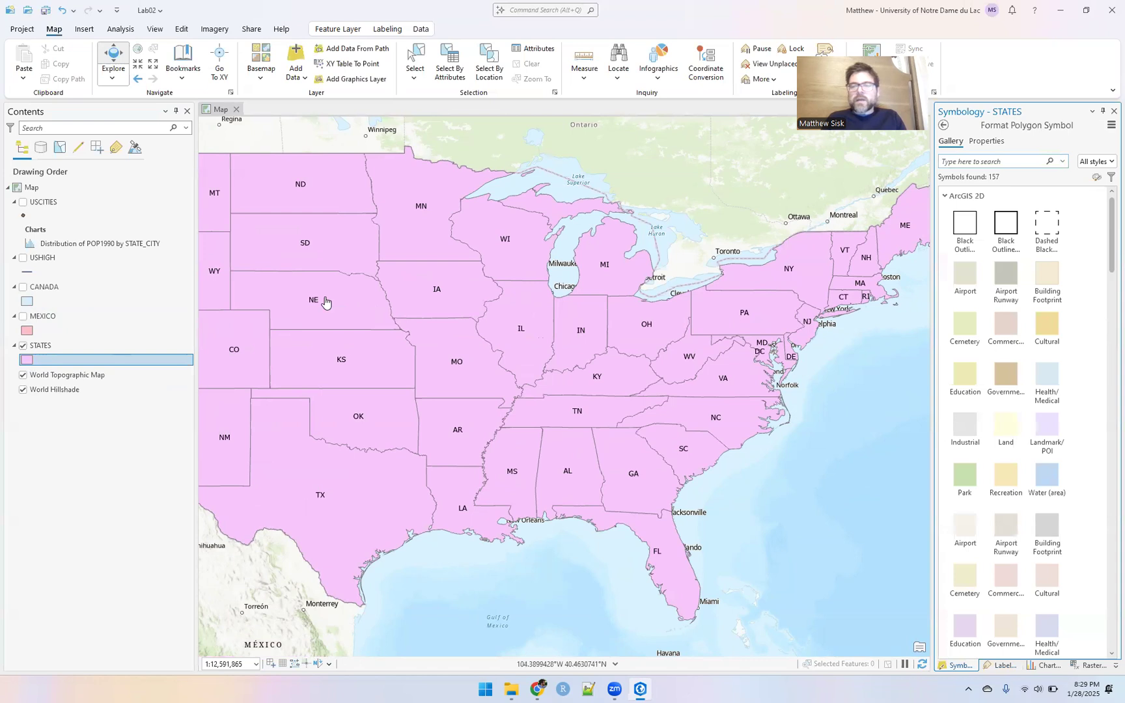
click(992, 239)
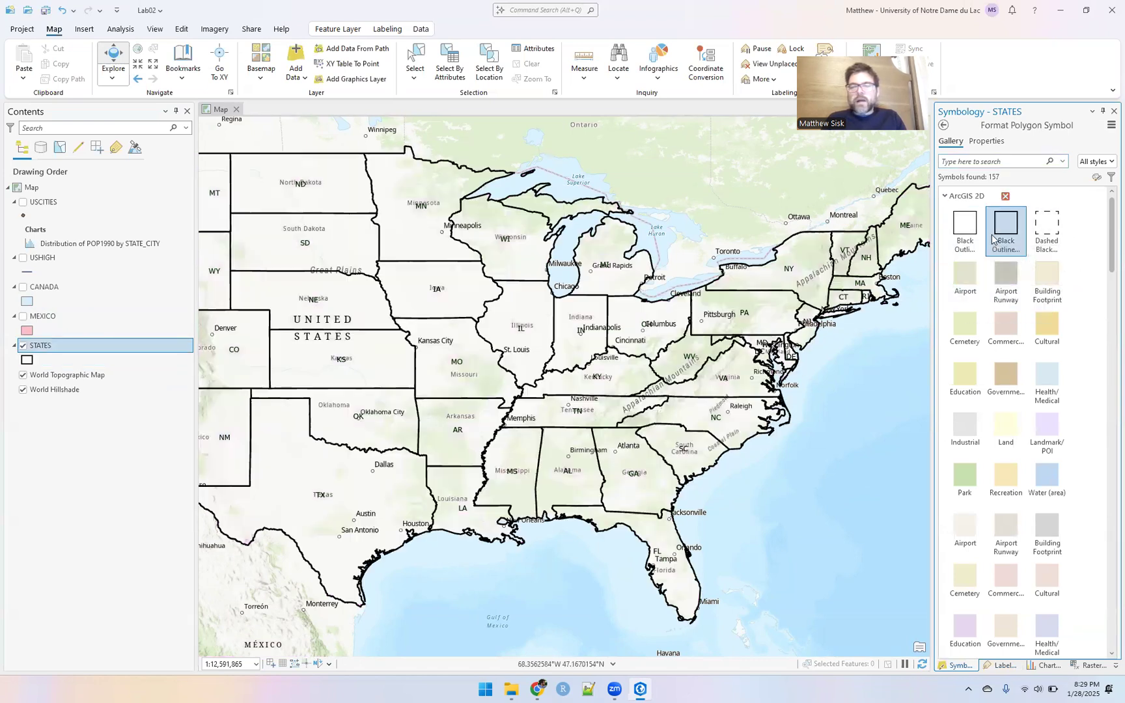
click(986, 142)
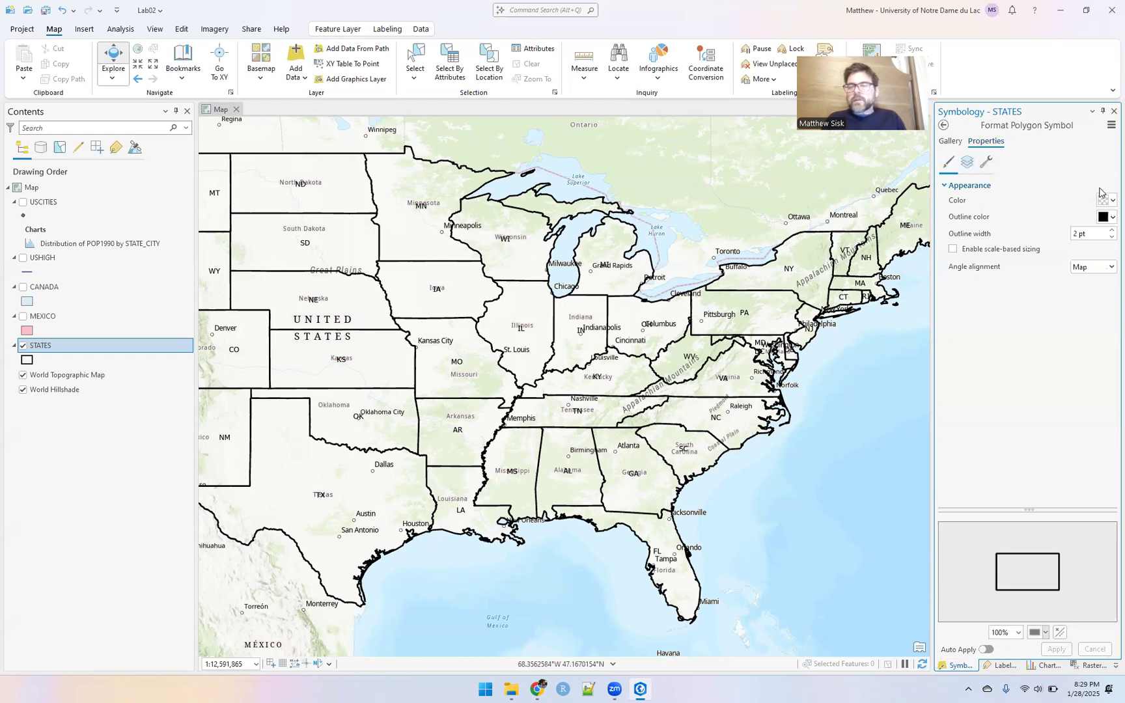
- Symbolize the STATES layer with Unique Values on the STATE_NAME field, adding all state values as classes
click(944, 125)
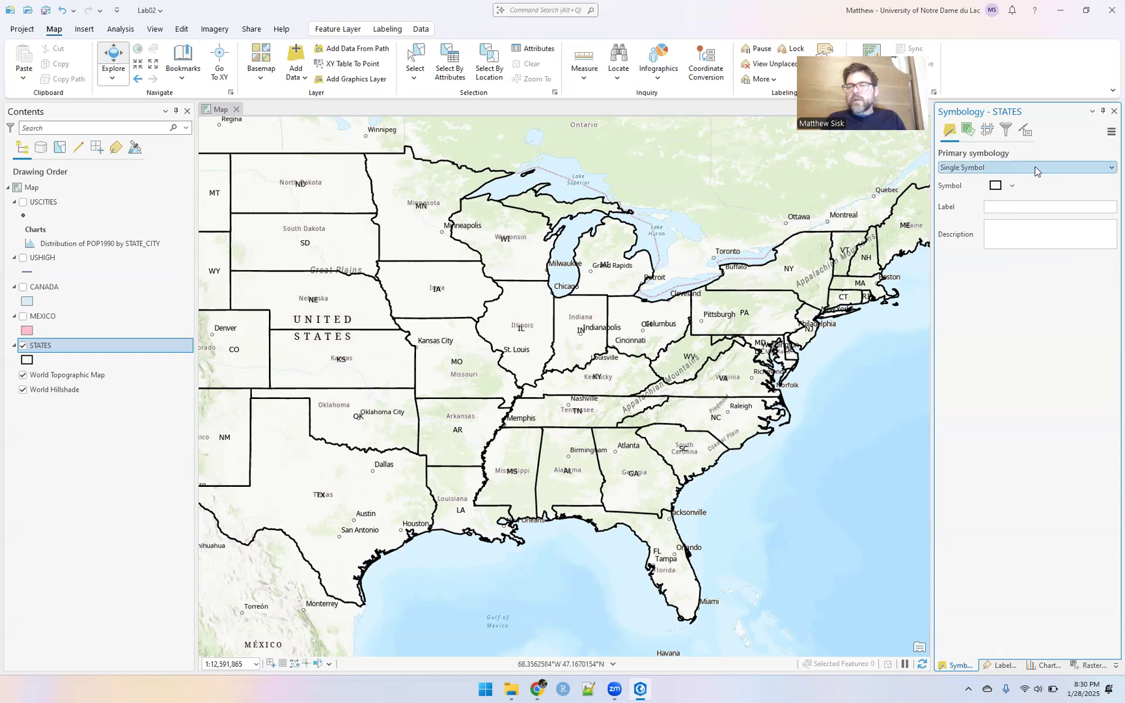
click(951, 168)
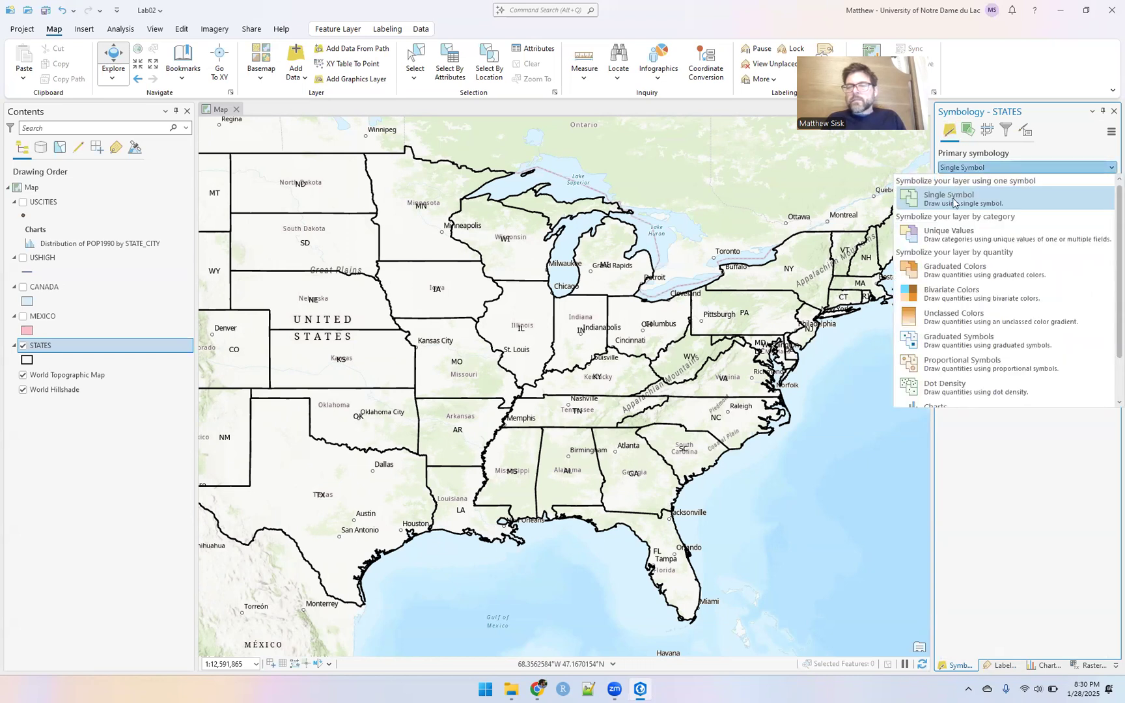
click(936, 245)
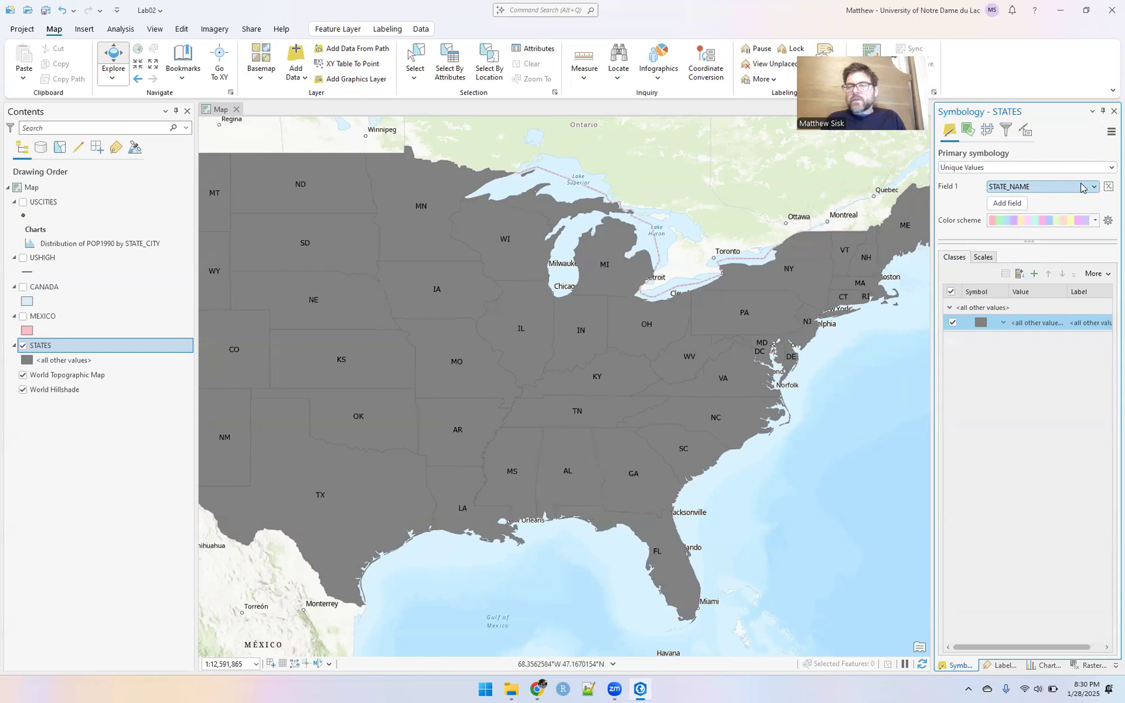
click(1082, 187)
click(1031, 201)
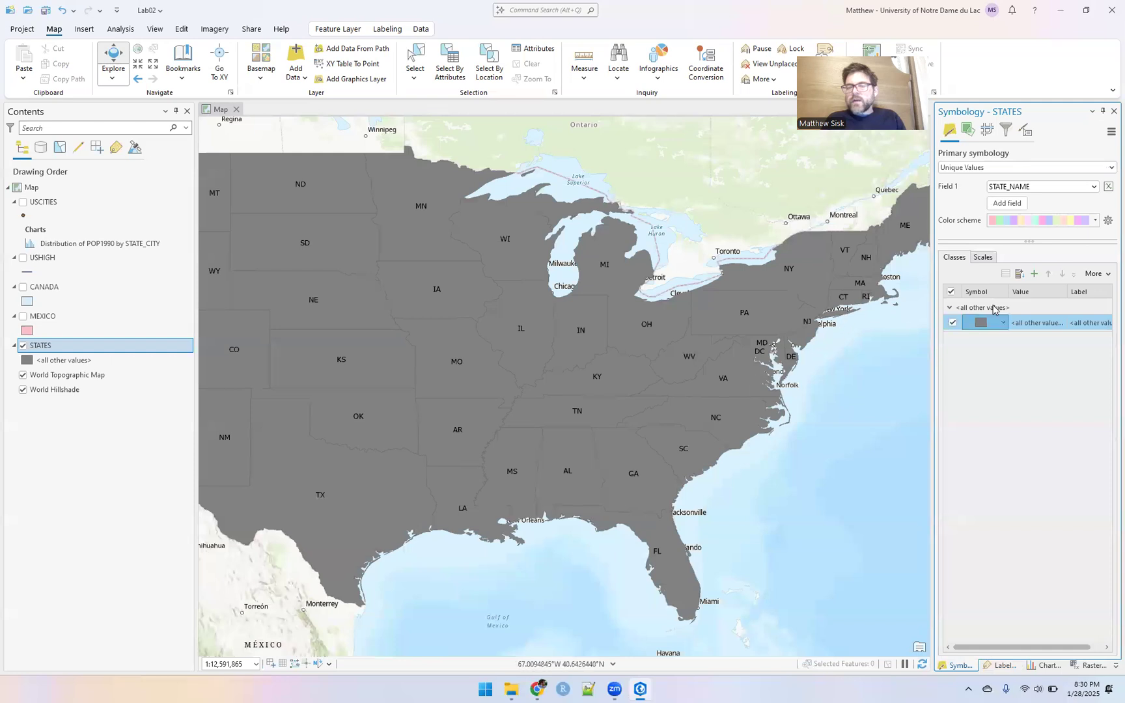
click(1107, 277)
click(1107, 276)
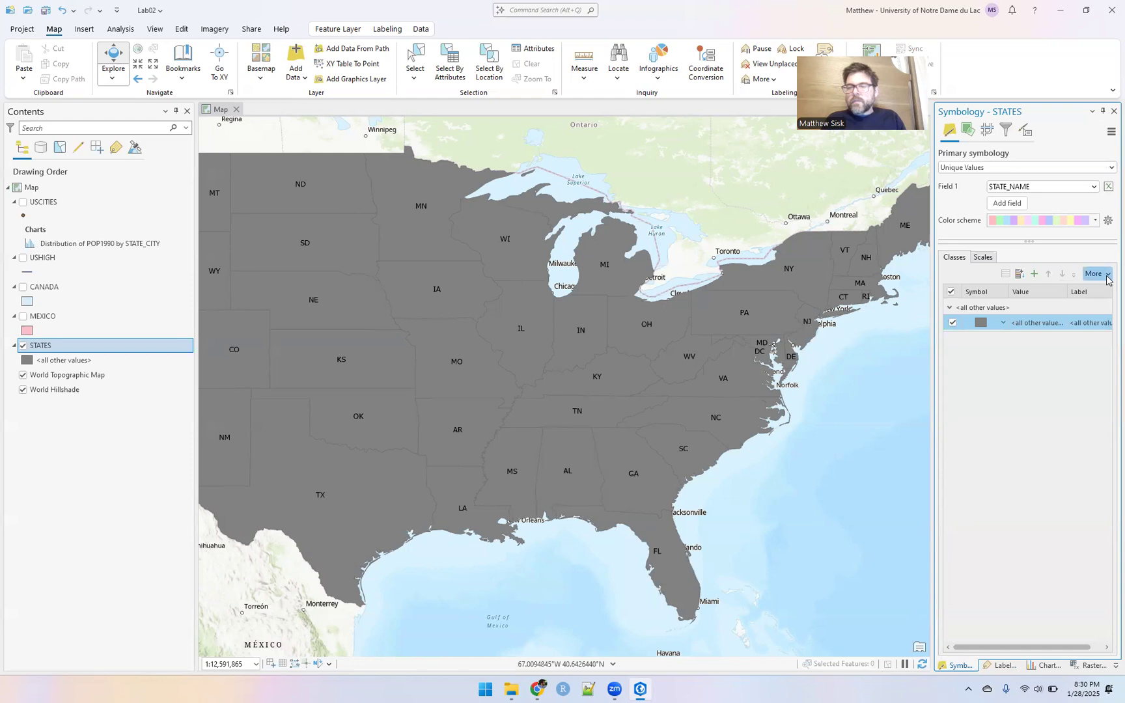
click(1021, 275)
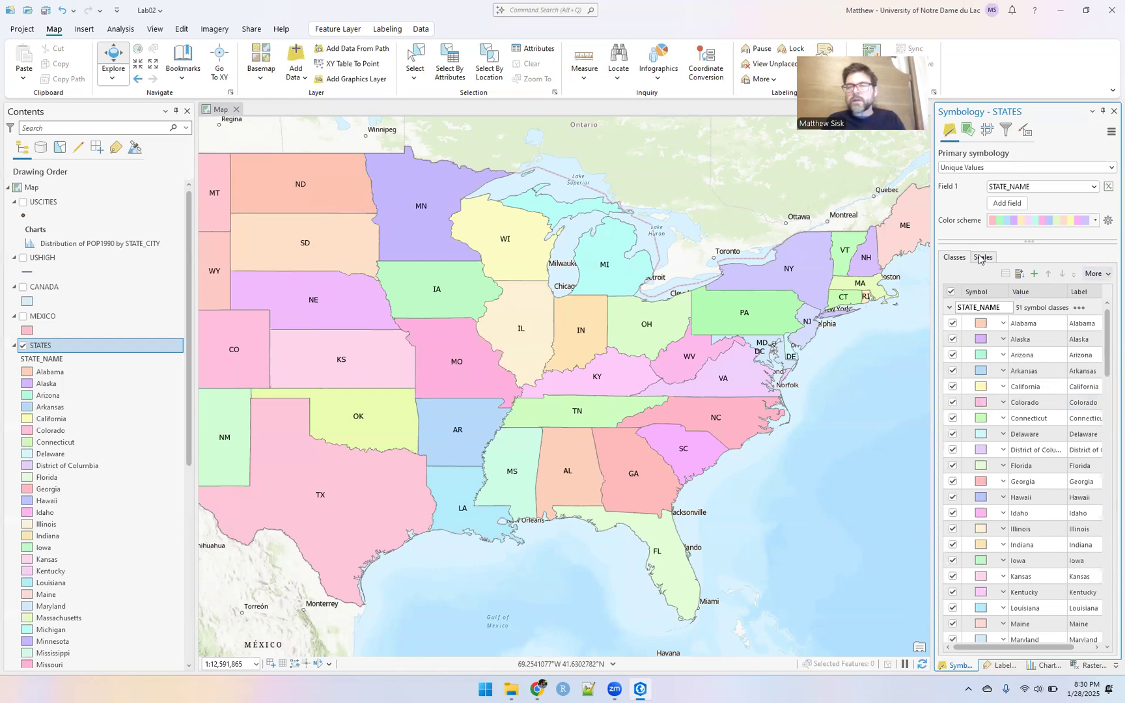
- Change the STATES color scheme to the bright, saturated multicolor scheme at the start of the list
click(1003, 226)
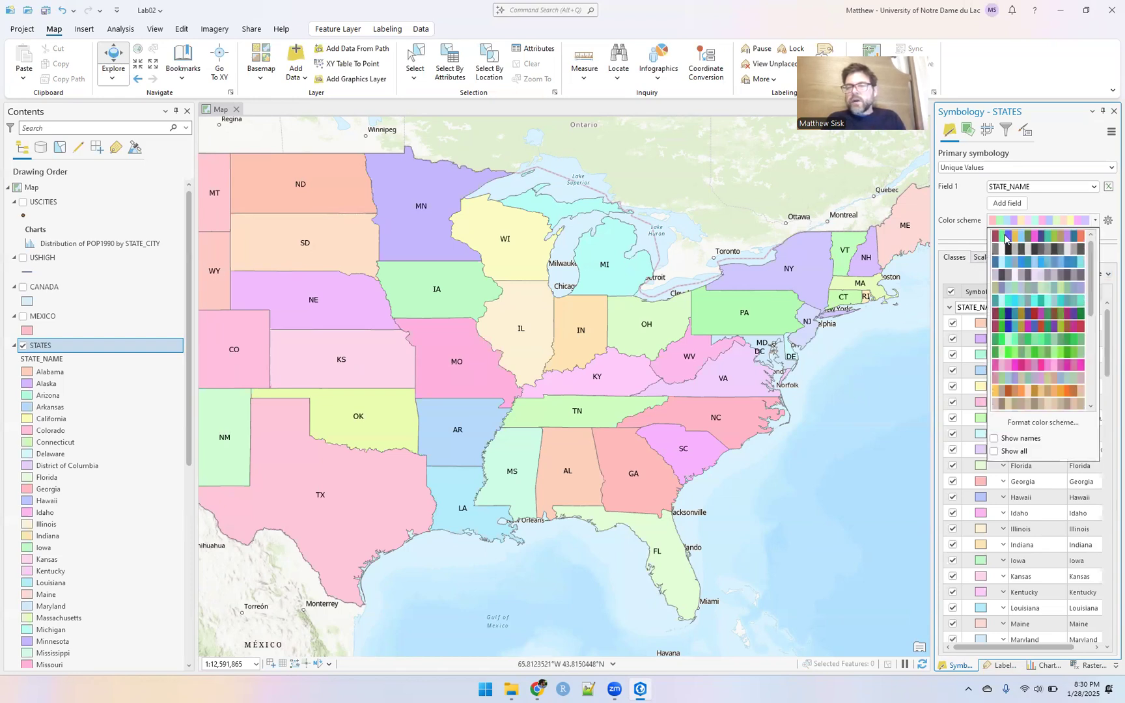
click(1006, 237)
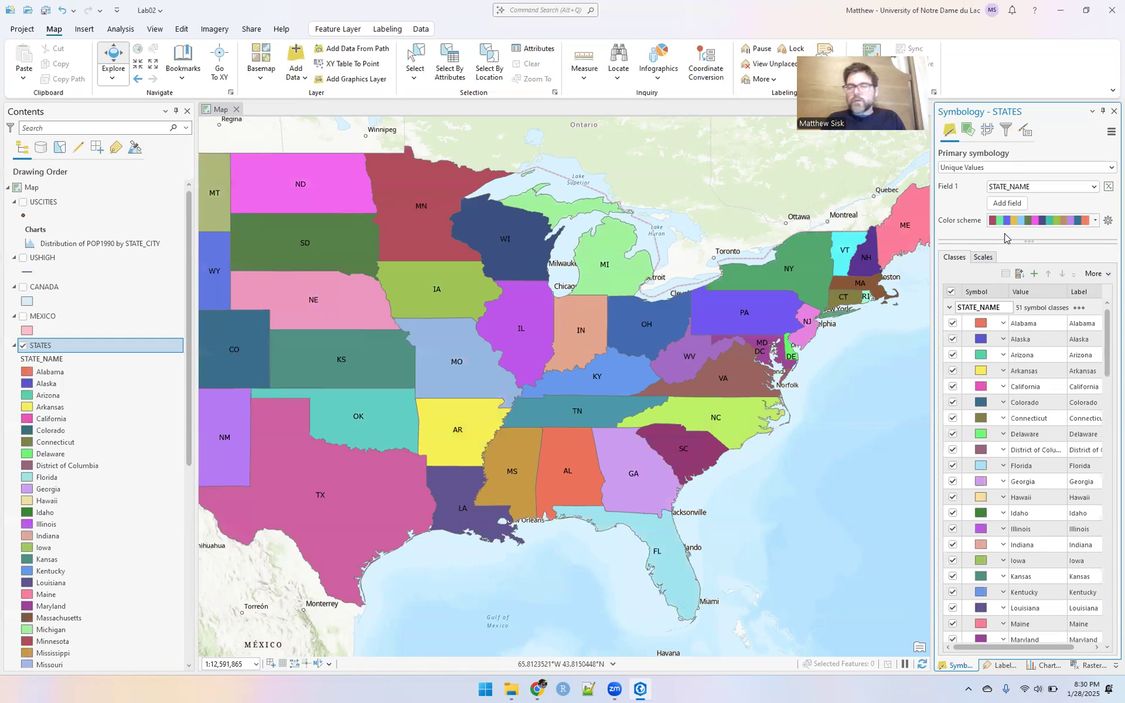
click(1021, 221)
click(979, 339)
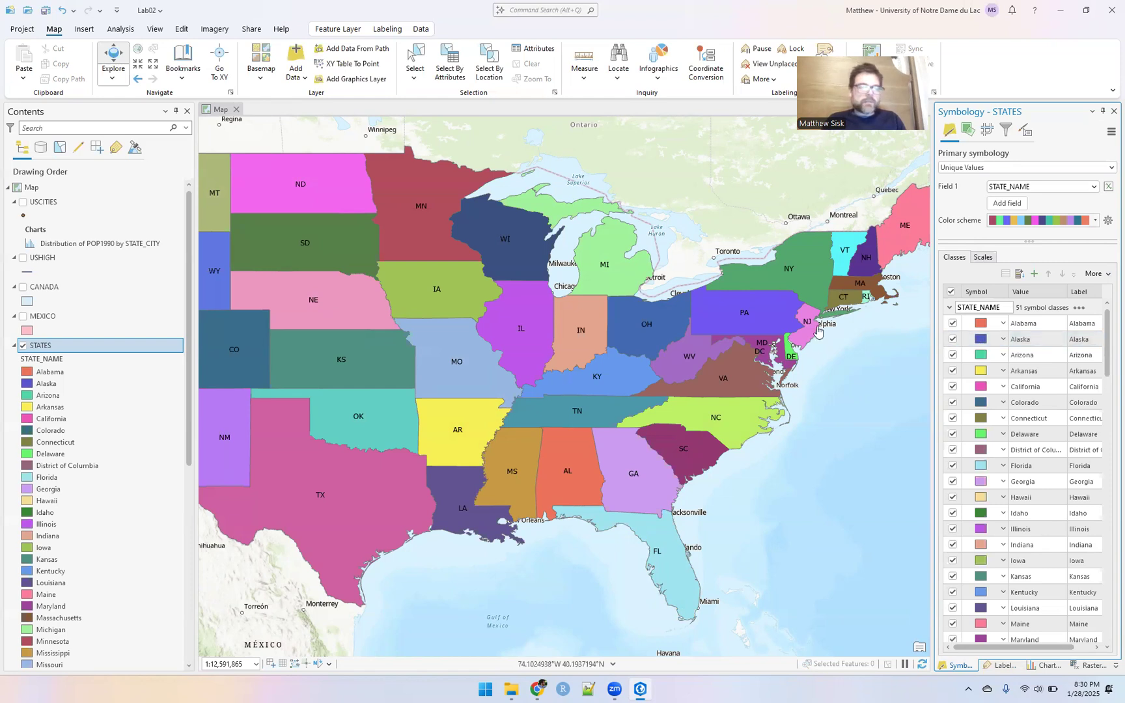
- Hide STATES, show USHIGH, and symbolize the highways with Unique Values on the ADMN_CLASS field
click(23, 347)
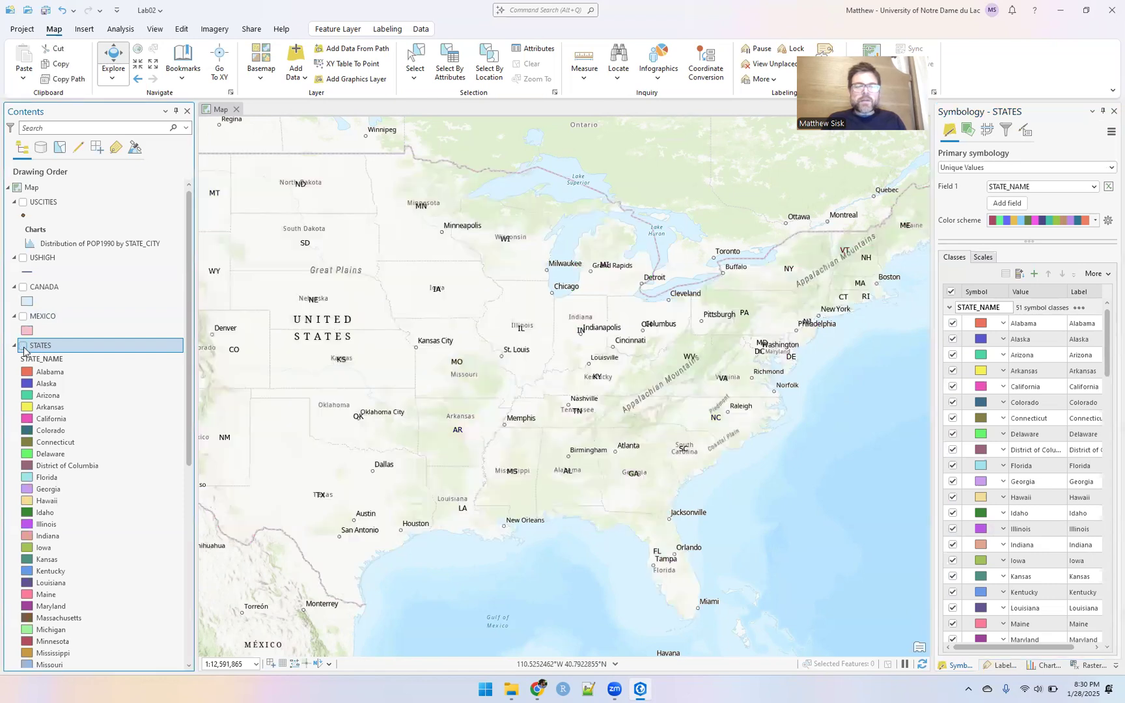
click(23, 258)
click(46, 260)
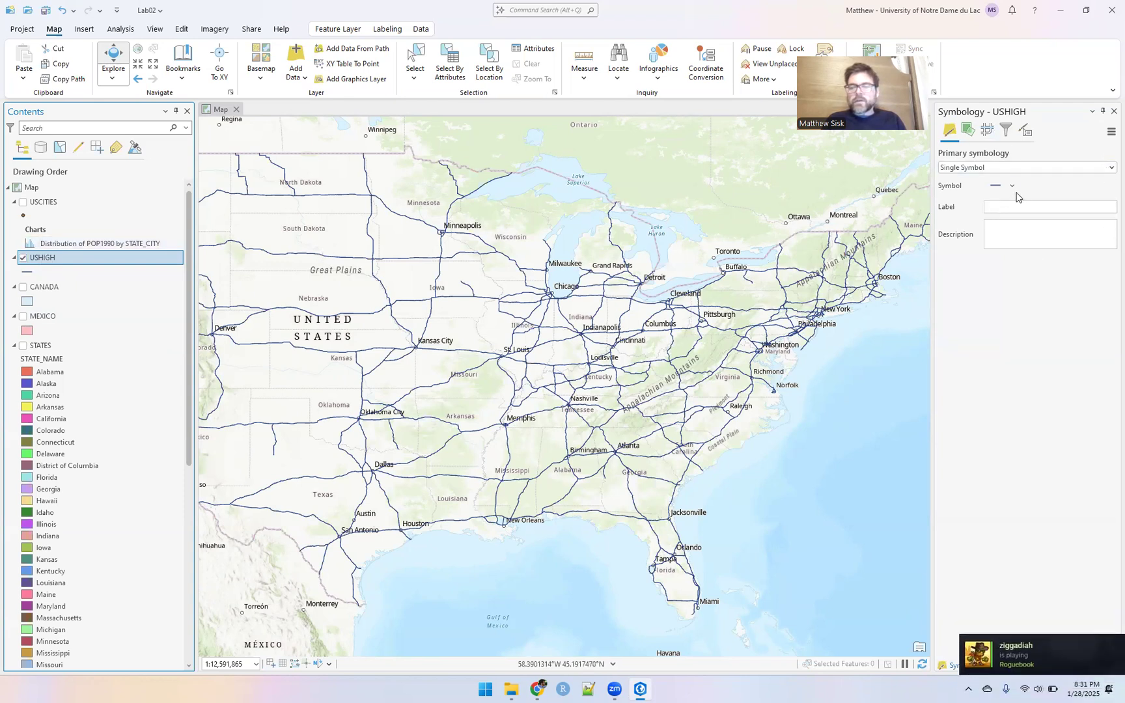
click(1001, 168)
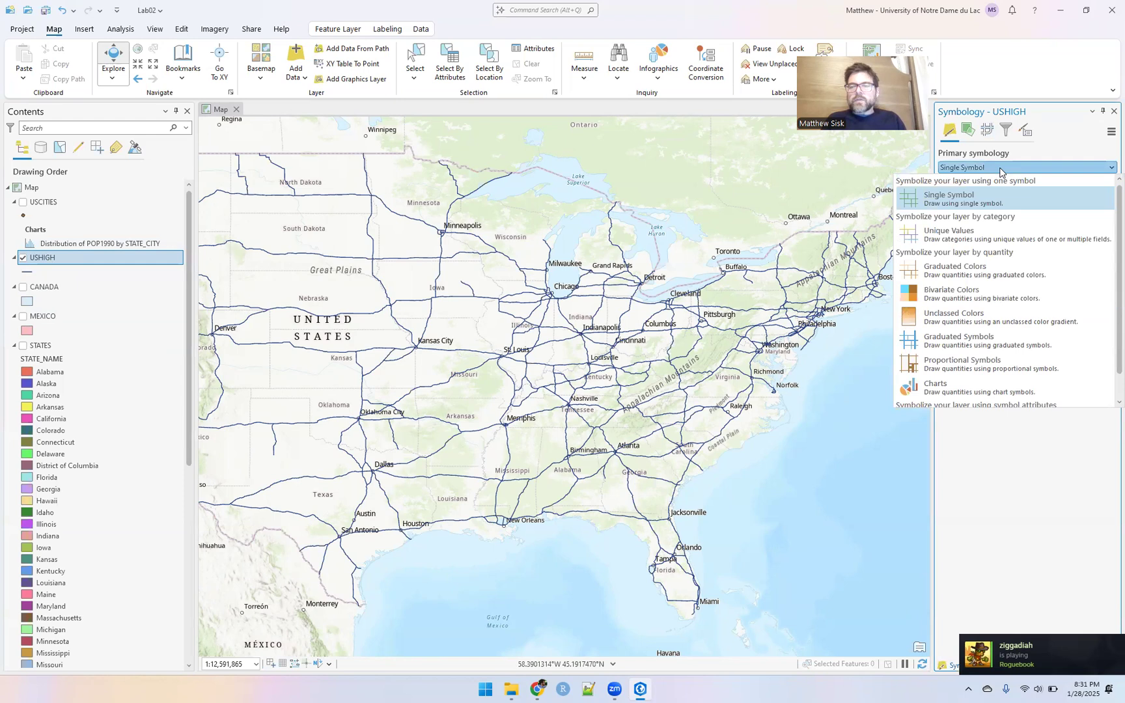
click(944, 236)
click(1068, 188)
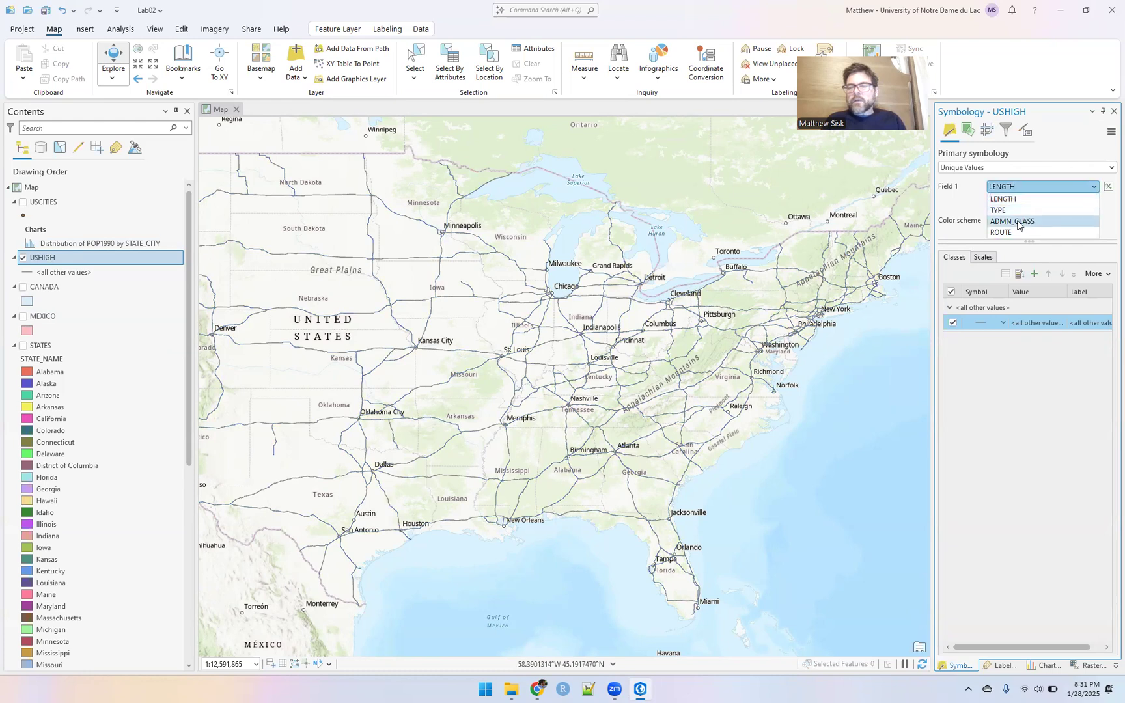
click(1018, 222)
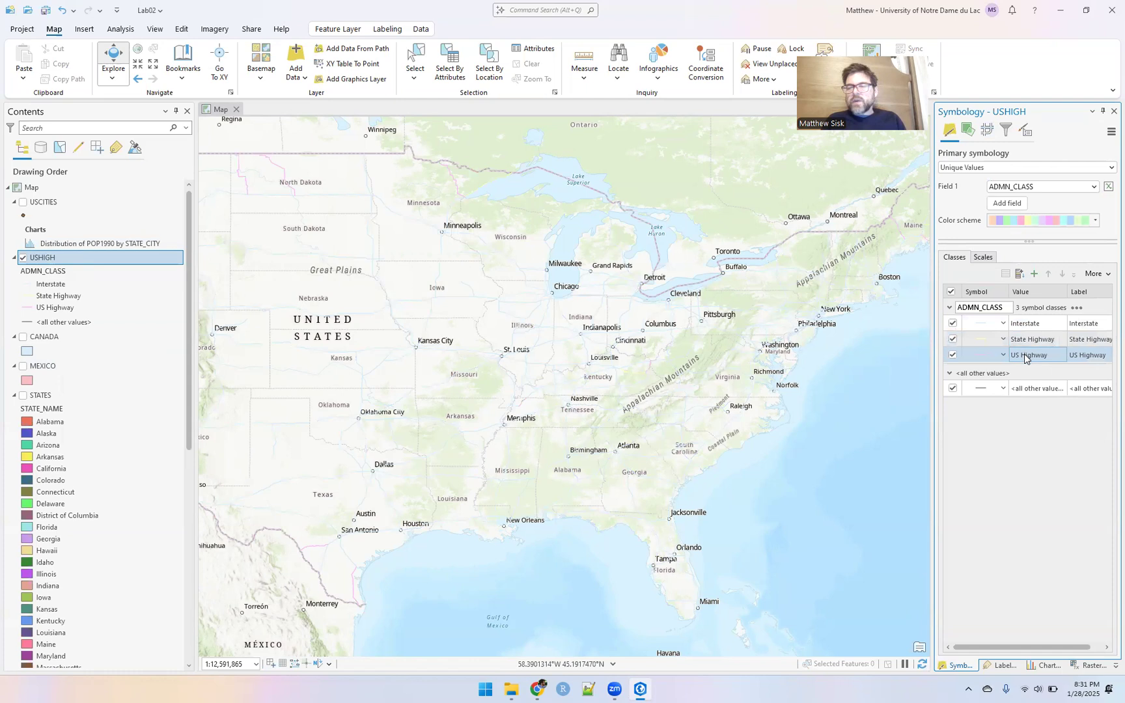
- Apply the bright multicolor scheme to the USHIGH highway classes and dismiss the Google Drive notifications
click(1098, 220)
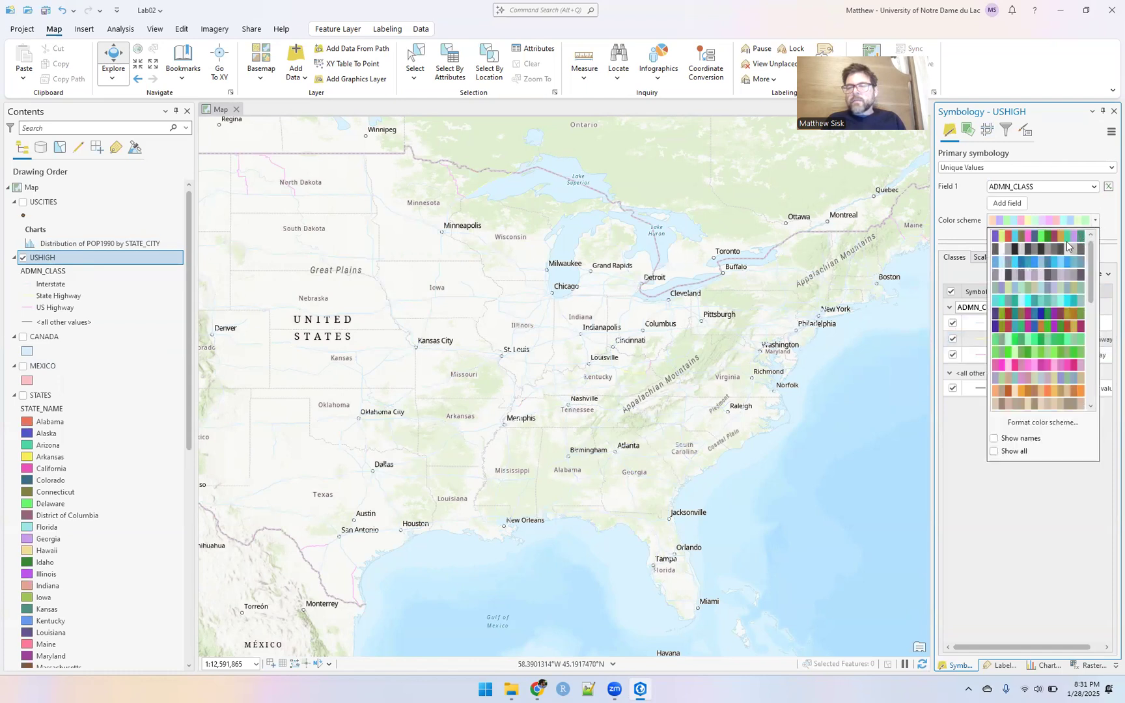
click(1056, 236)
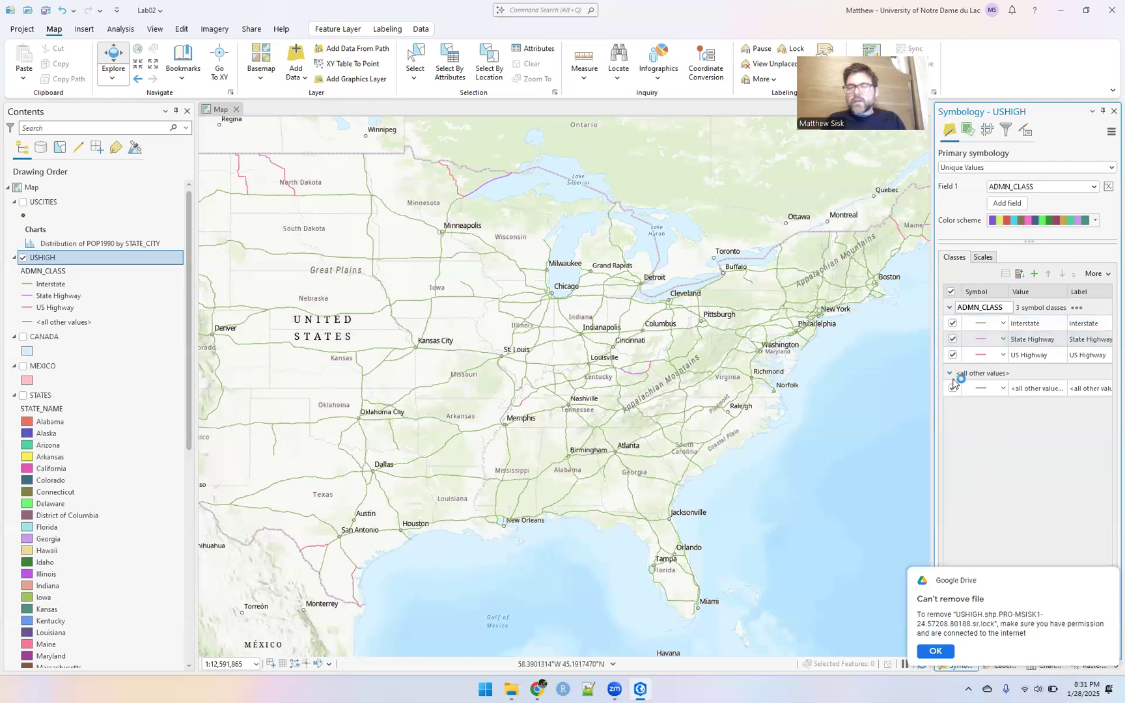
click(935, 651)
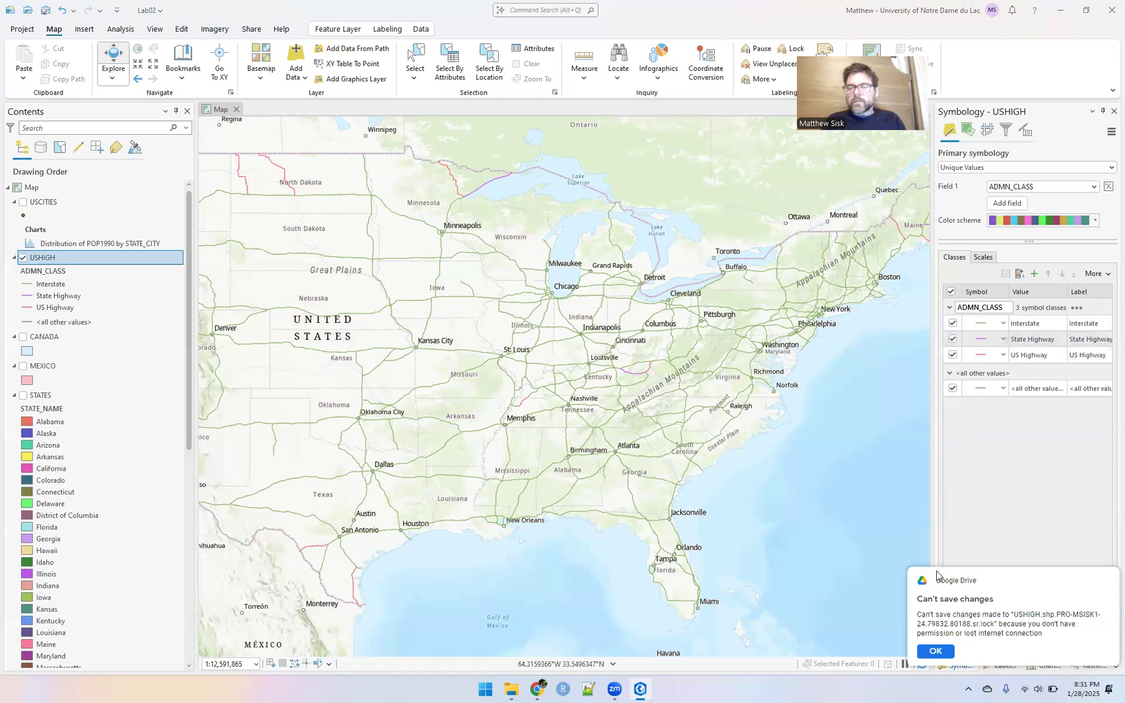
click(931, 651)
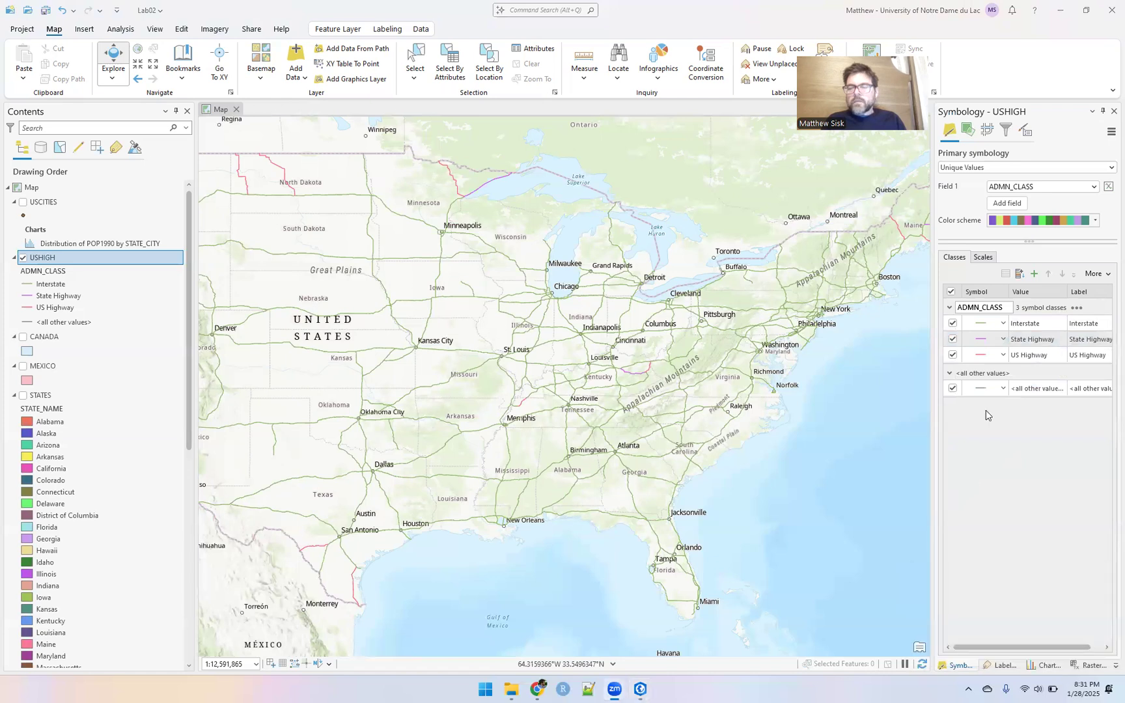
- Set the Interstate class line width in the USHIGH layer to 4 pt and apply it
click(978, 324)
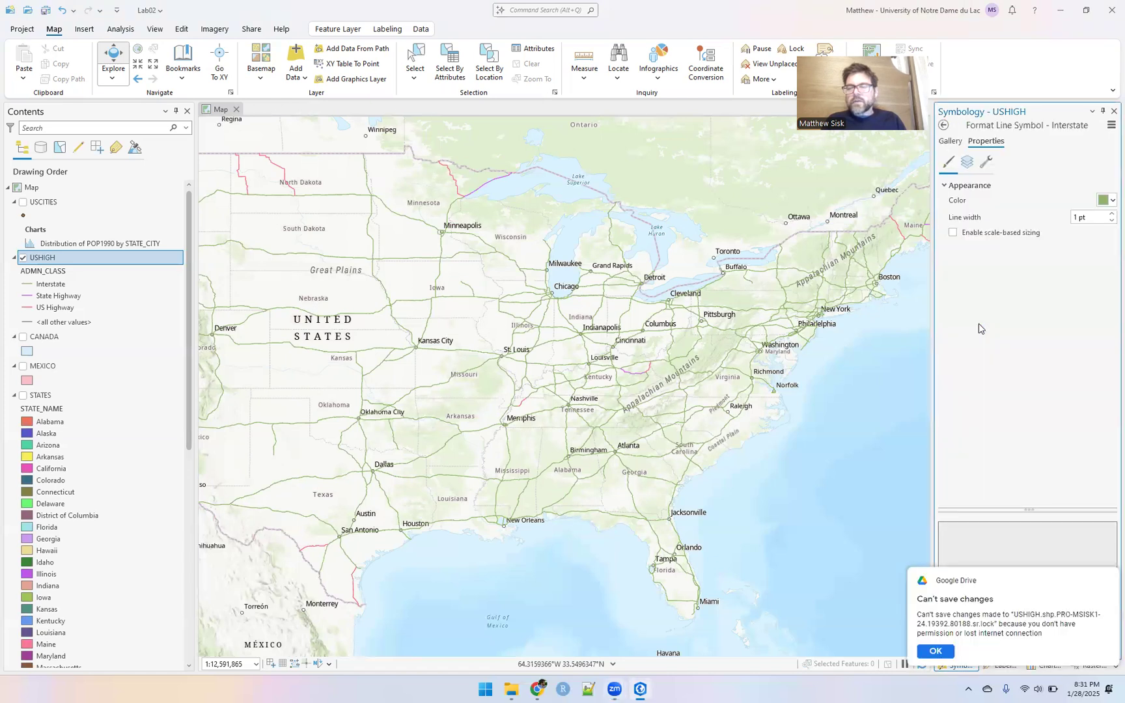
click(1109, 213)
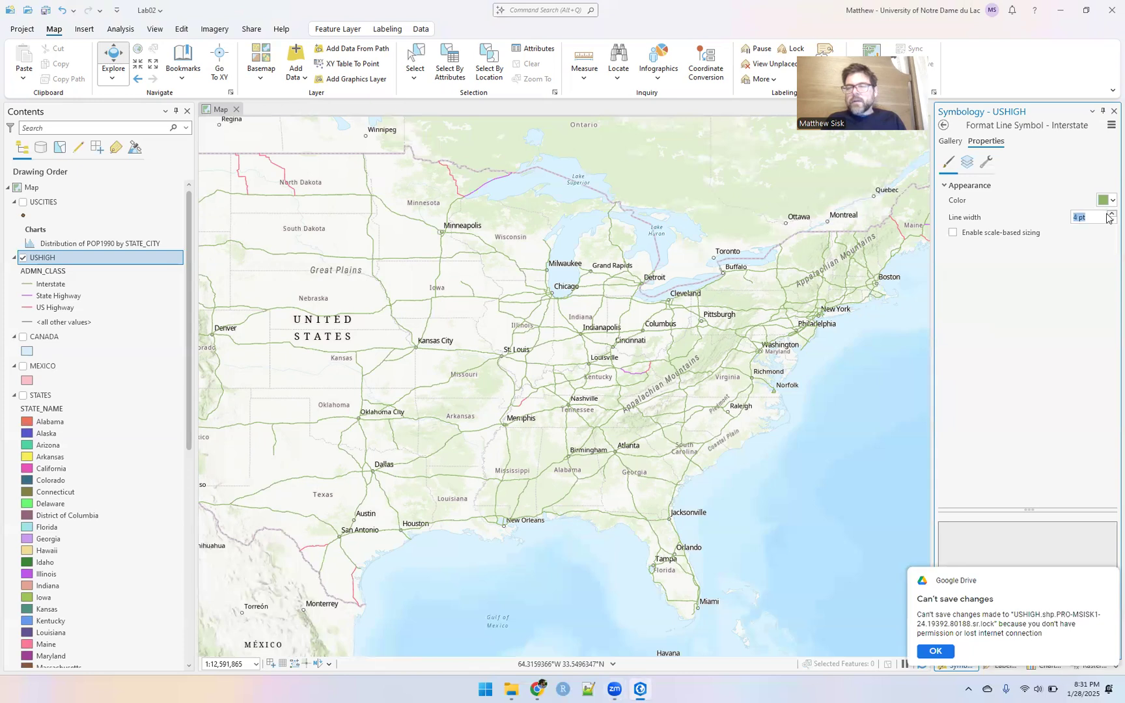
click(936, 653)
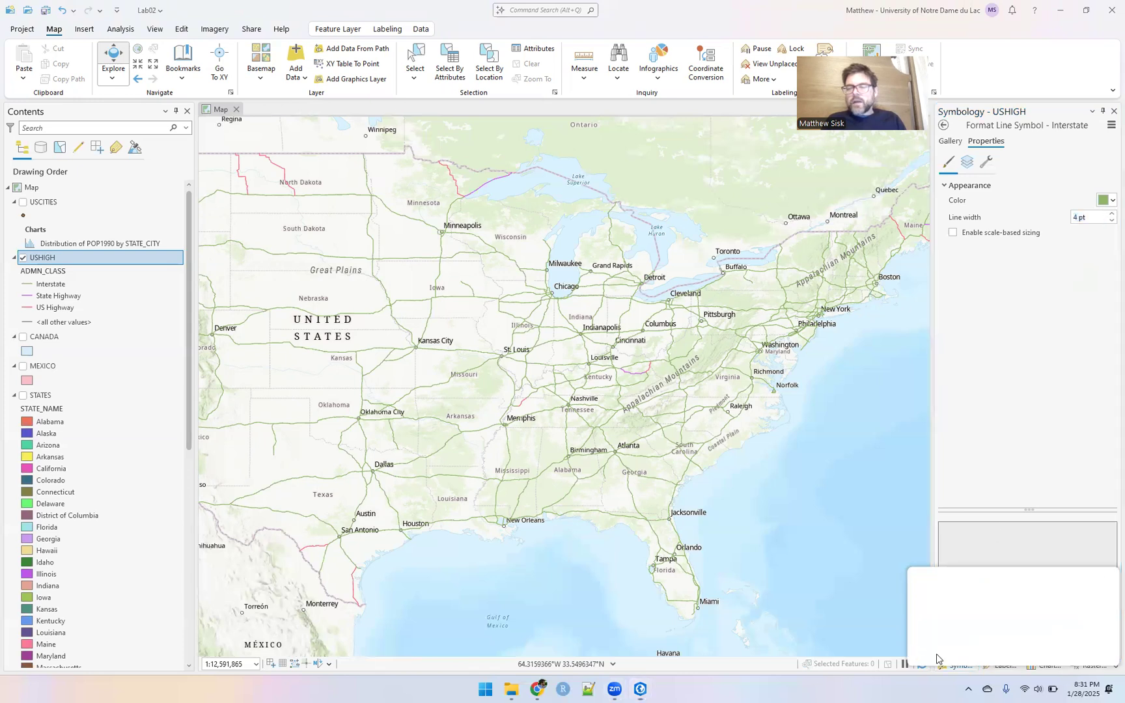
click(1051, 650)
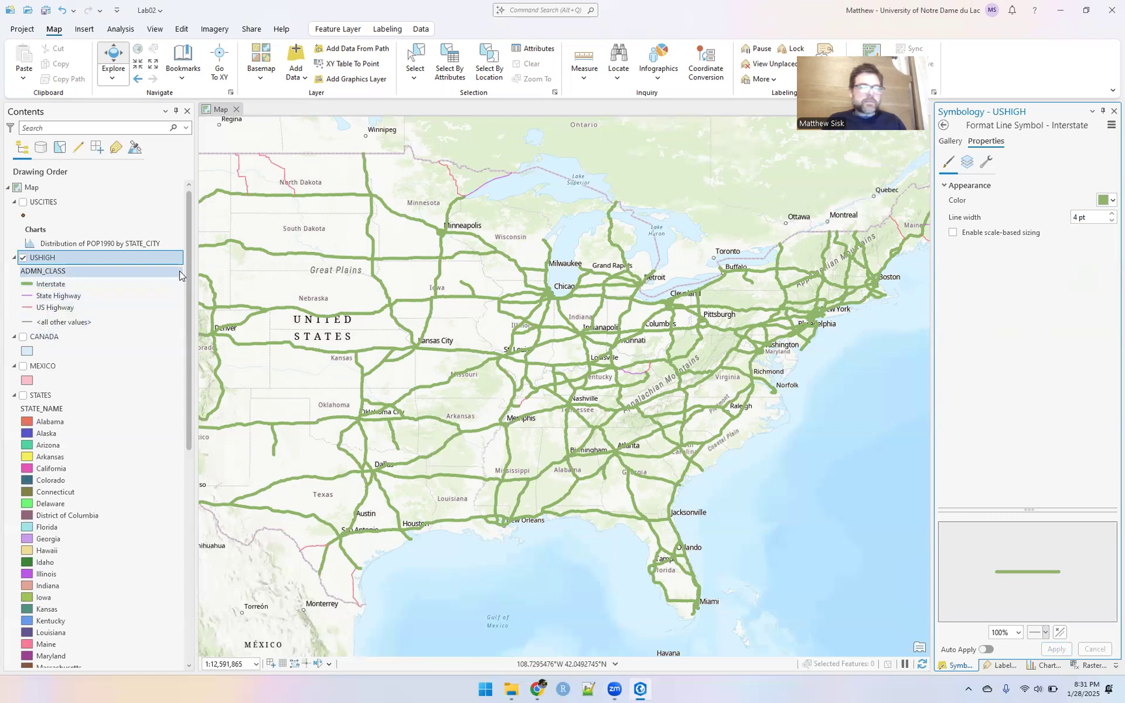
- Hide USHIGH, show USCITIES, and symbolize the cities with Graduated Colors based on POP1990
click(22, 261)
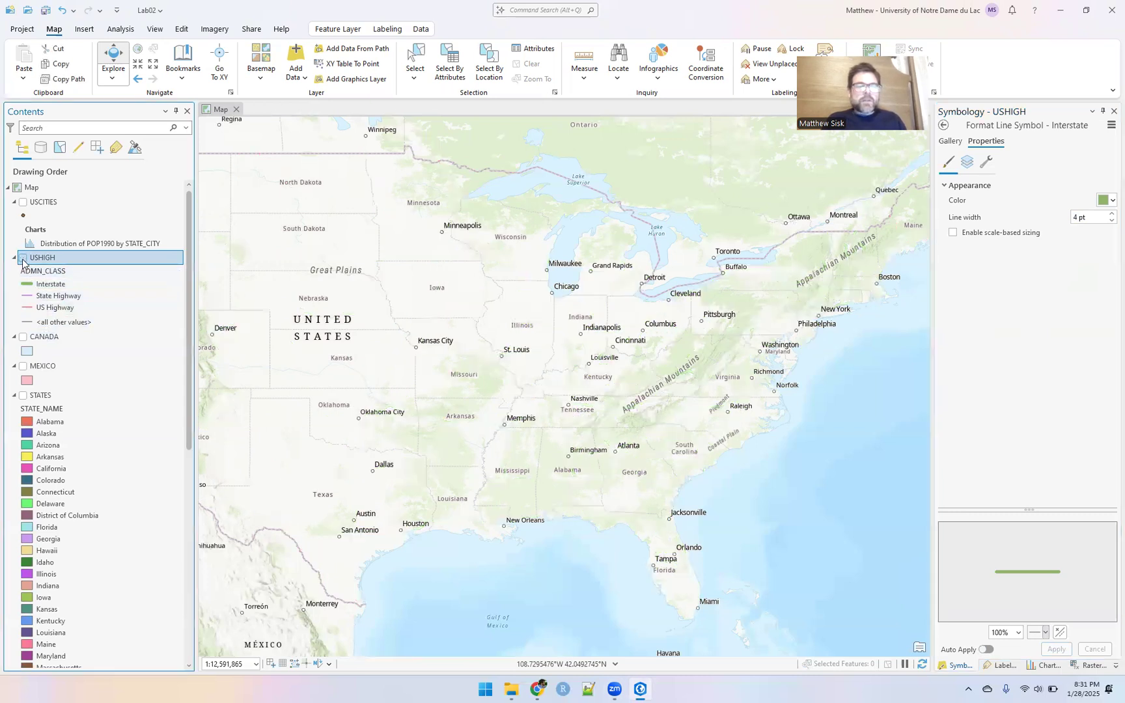
click(24, 203)
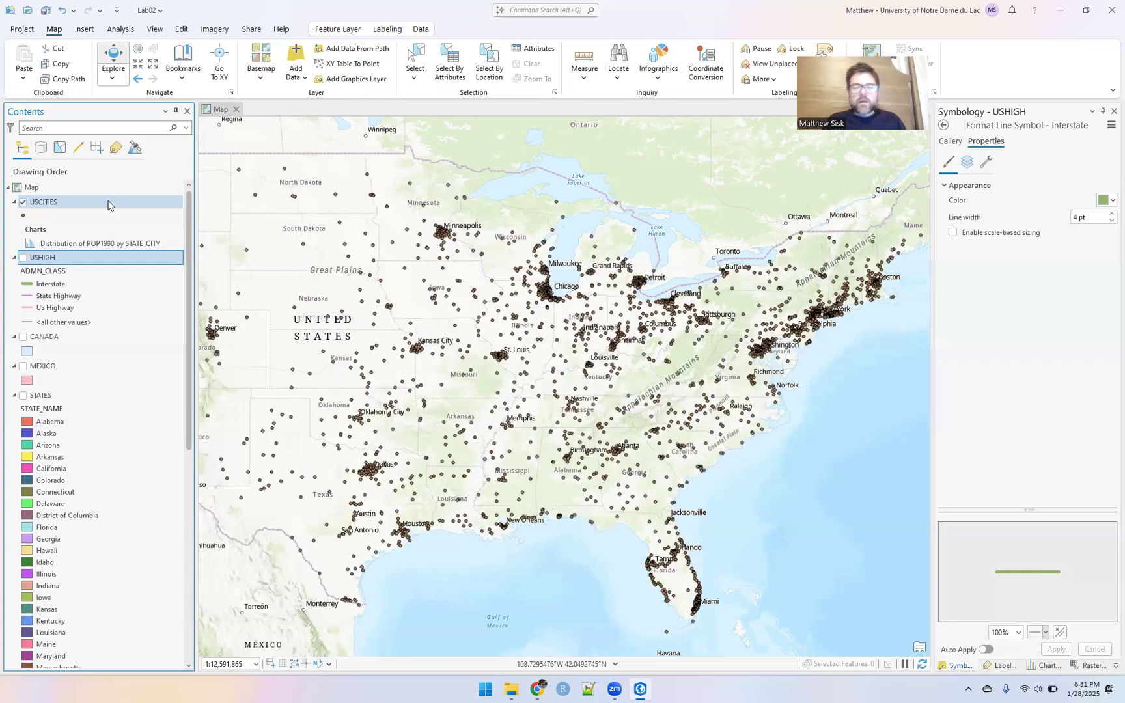
click(41, 204)
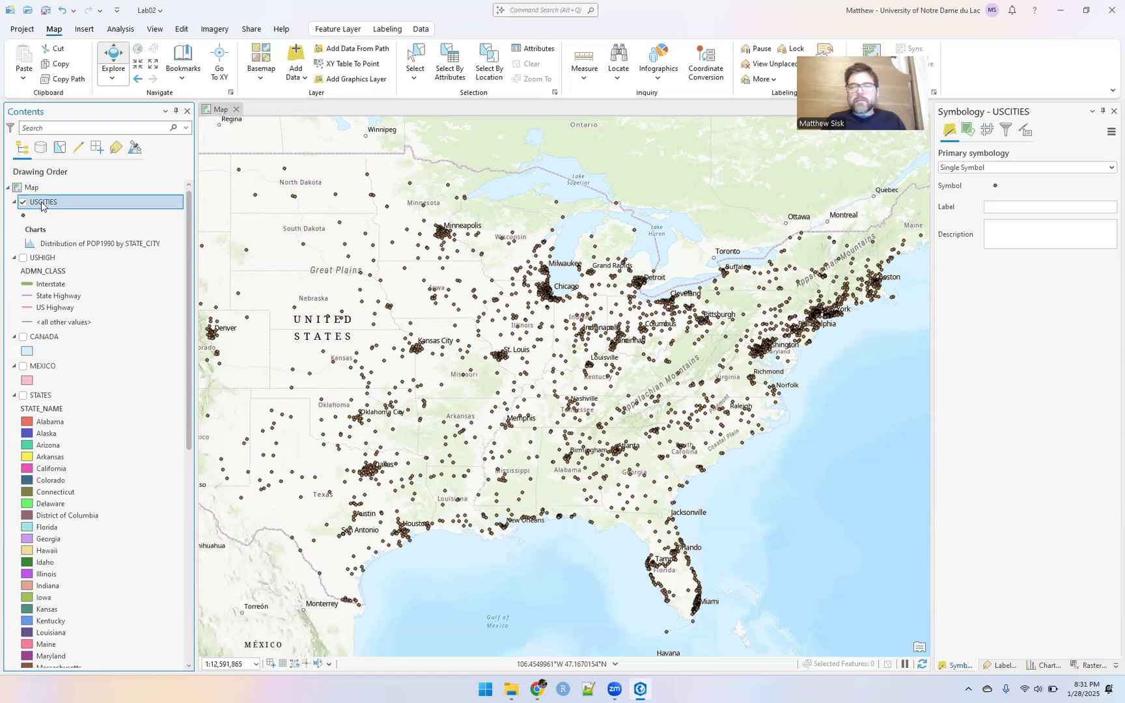
click(965, 168)
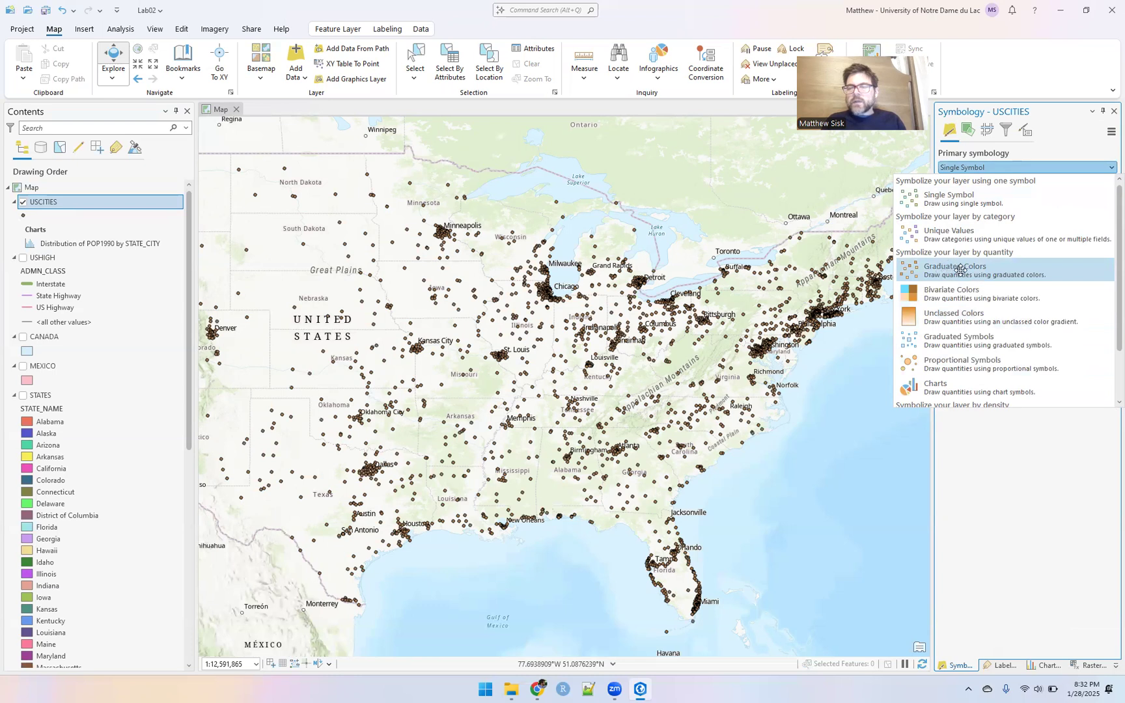
click(939, 269)
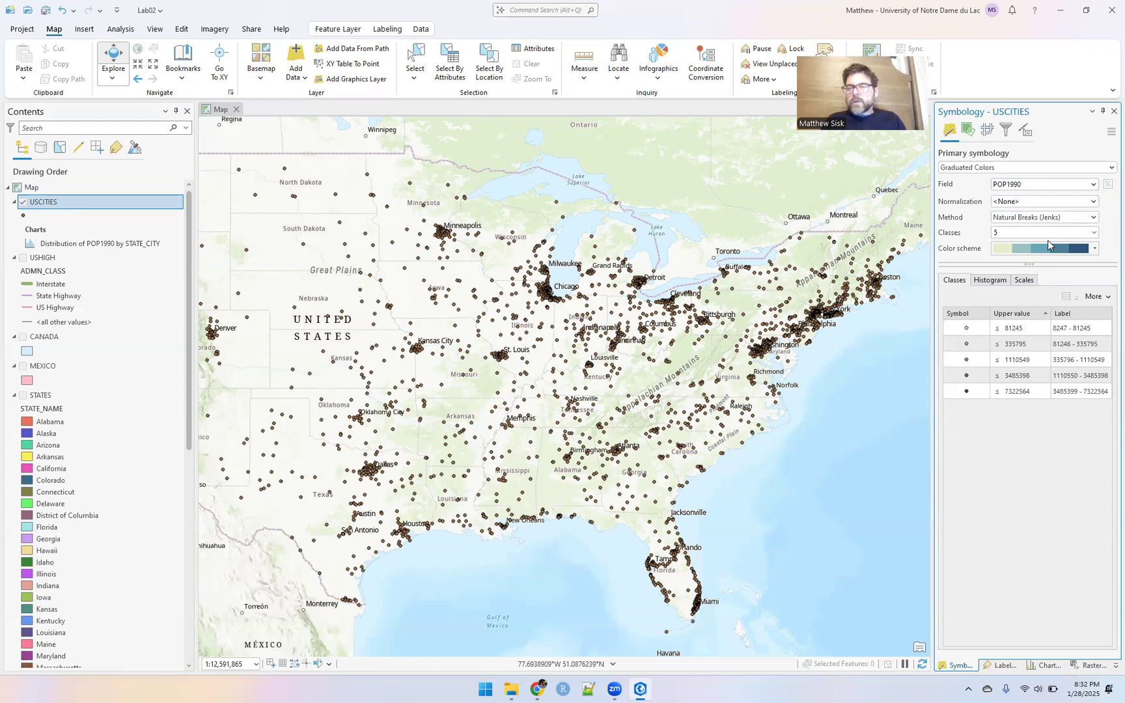
- Set the USCITIES graduated colors to 10 classes and inspect the cities around New York and Philadelphia
click(1093, 234)
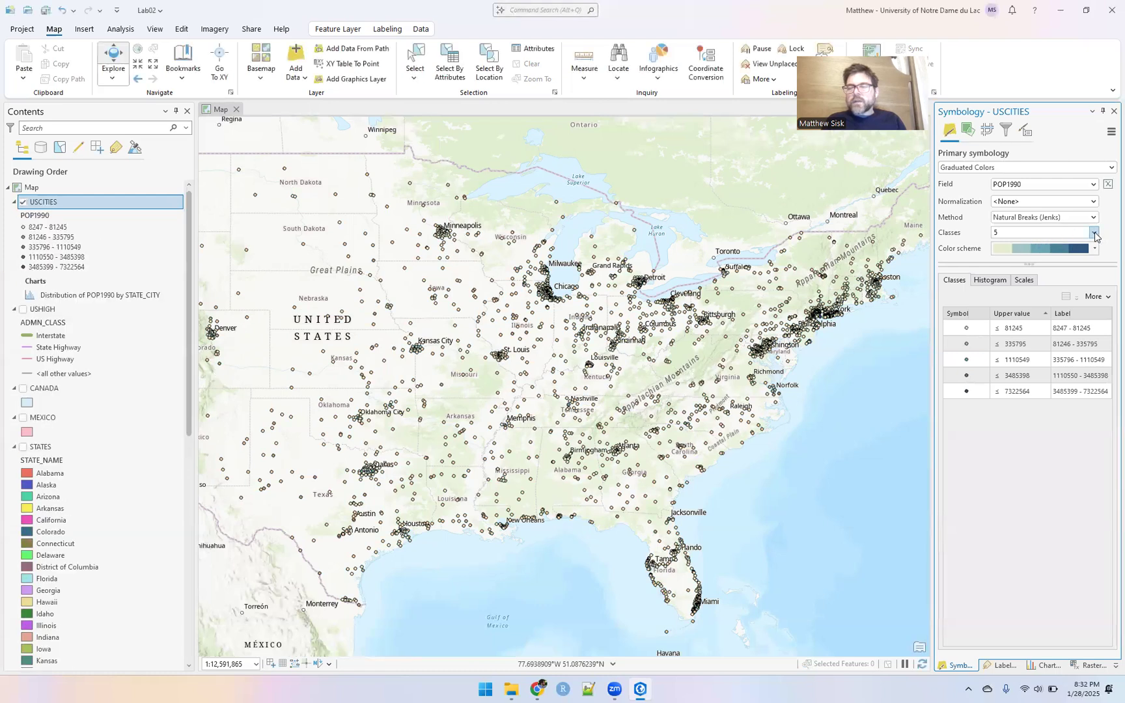
click(1094, 234)
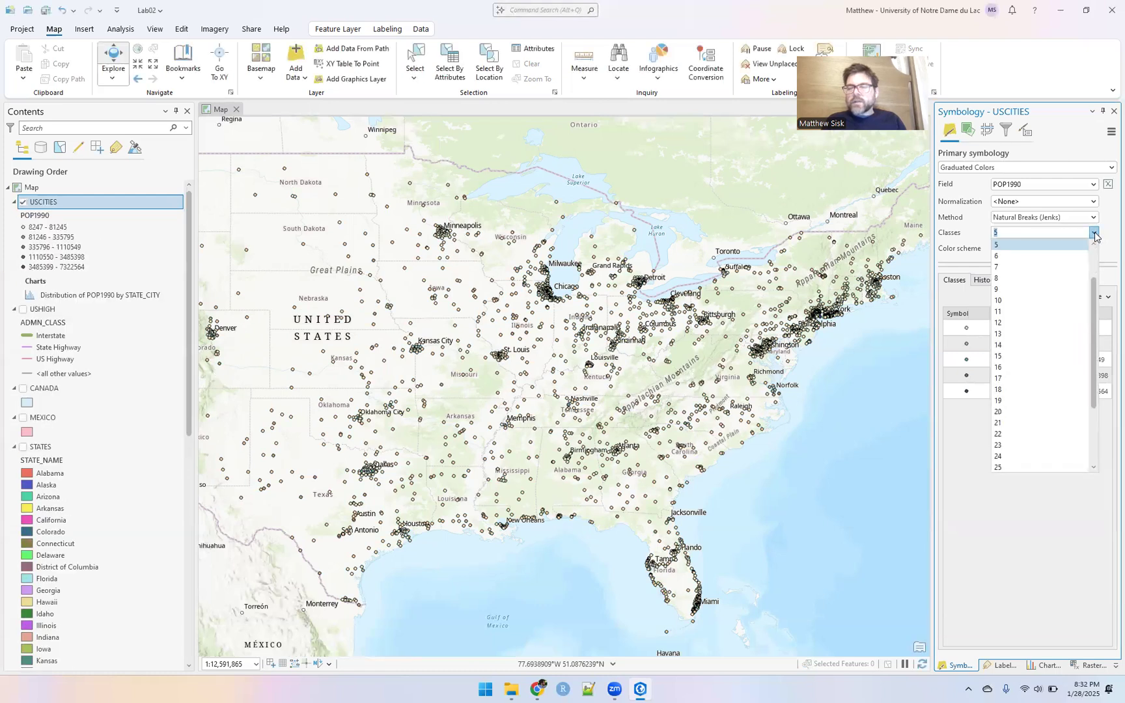
click(1019, 303)
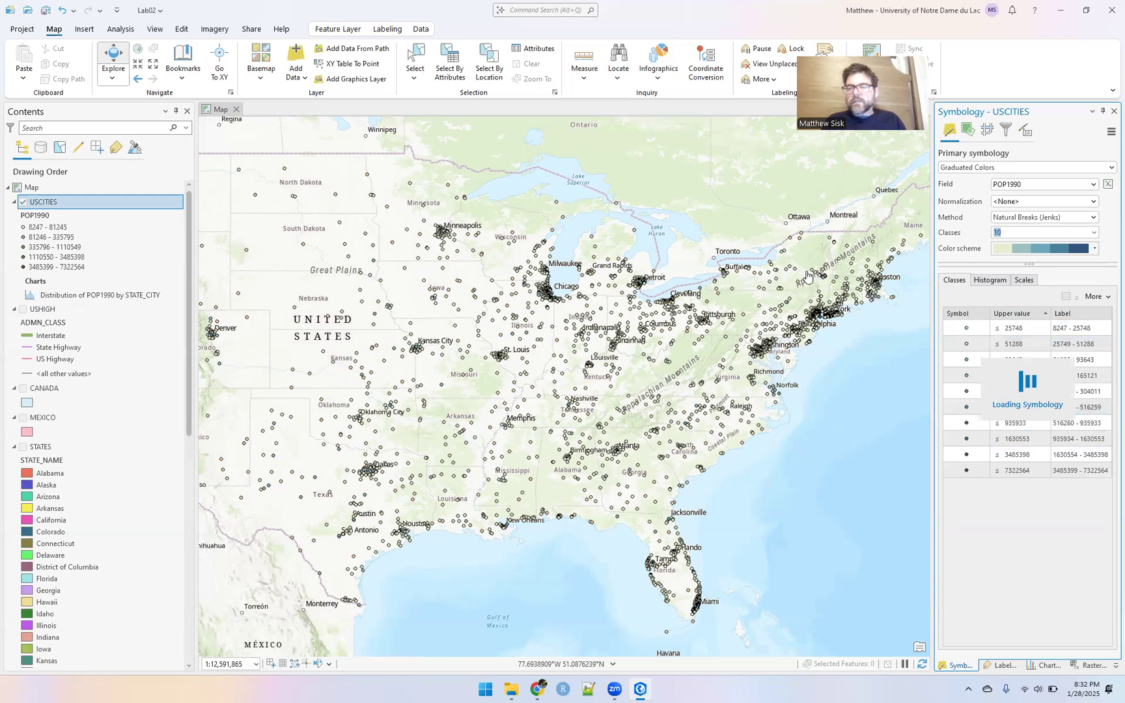
scroll(813, 316, up, 1)
scroll(813, 316, up, 5)
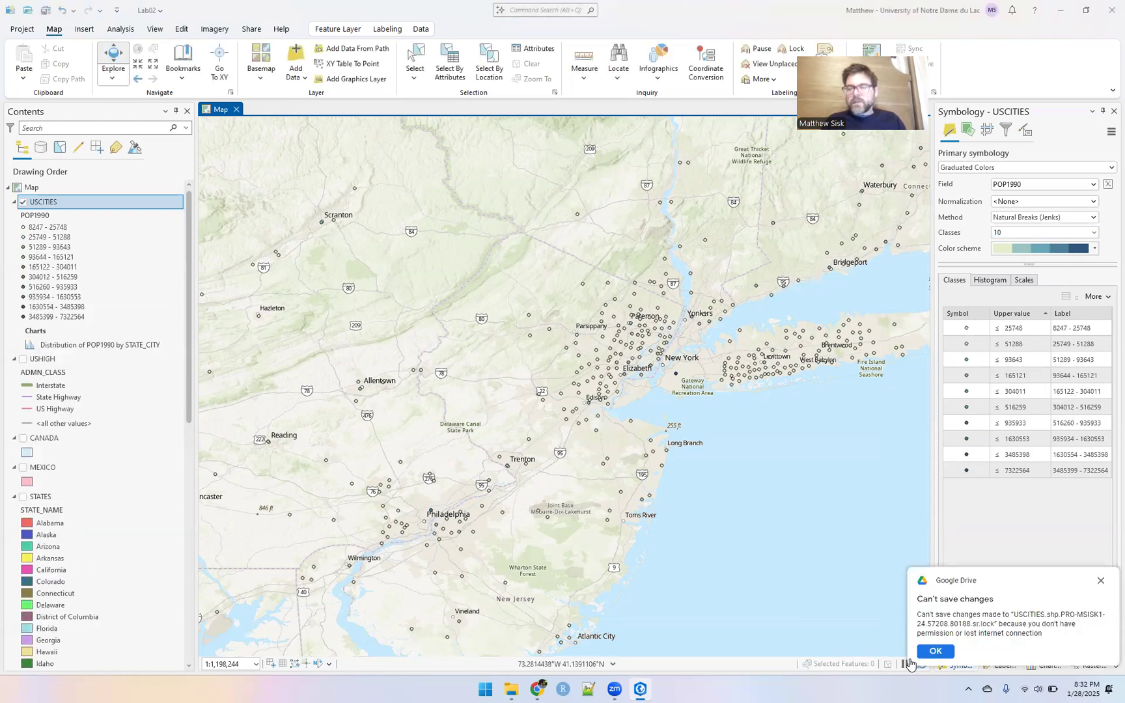
click(943, 654)
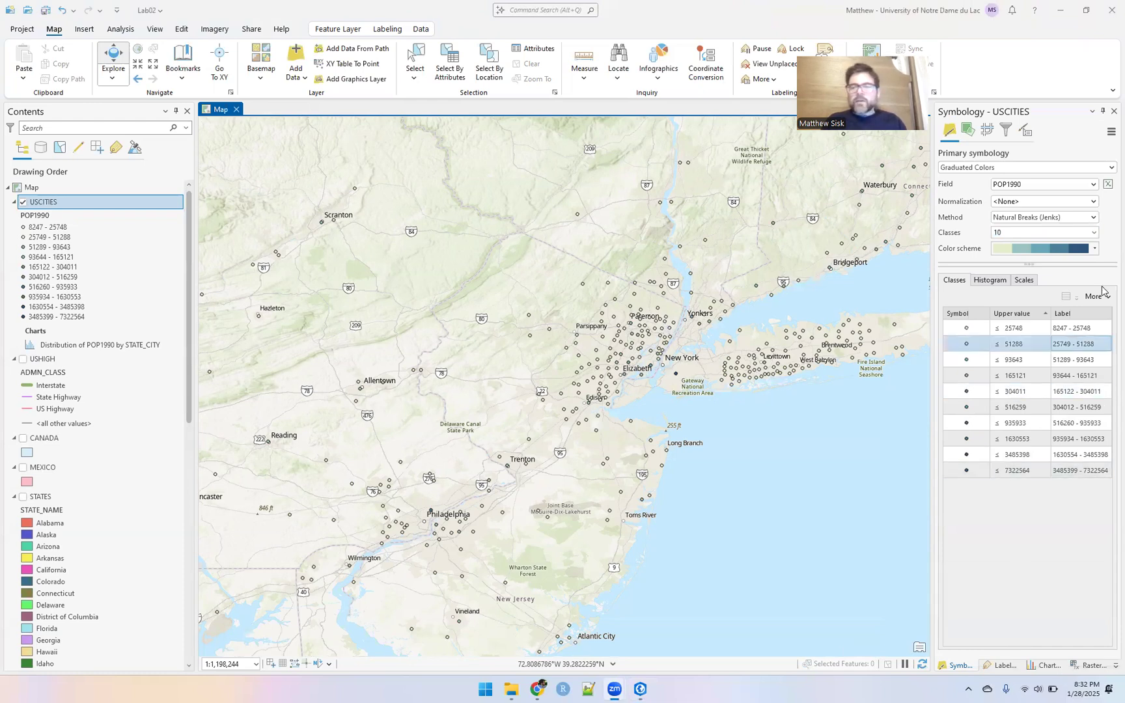
- Symbolize the USCITIES layer with Proportional Symbols based on POP1990
click(1107, 167)
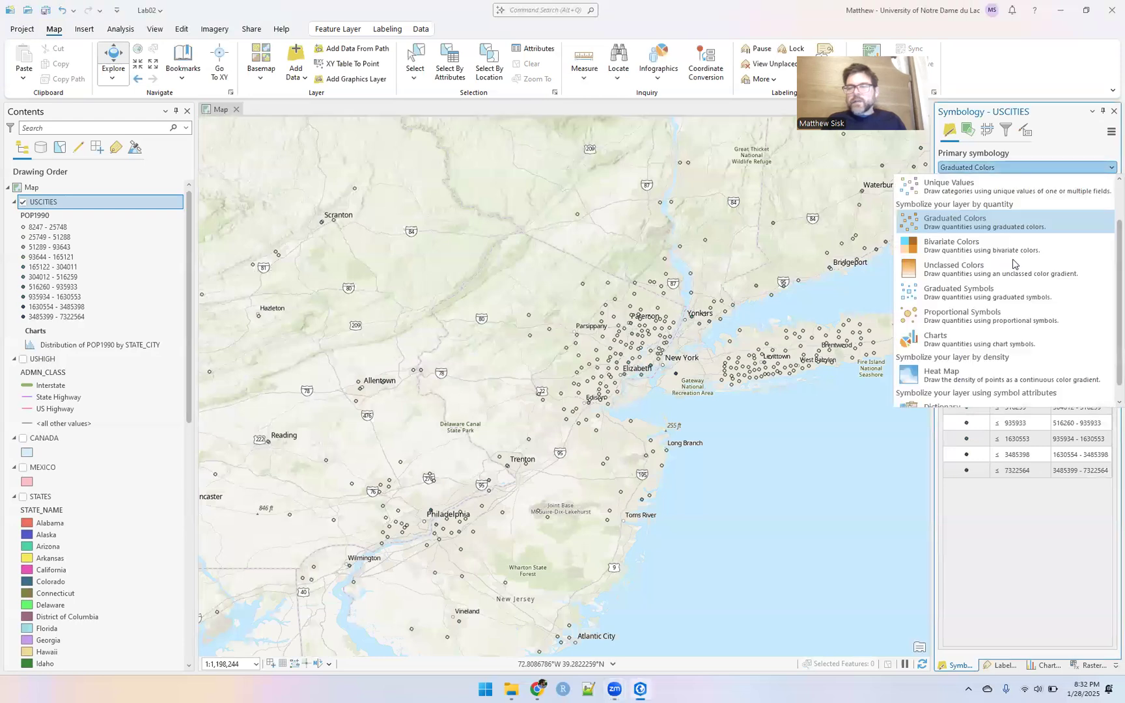
click(978, 315)
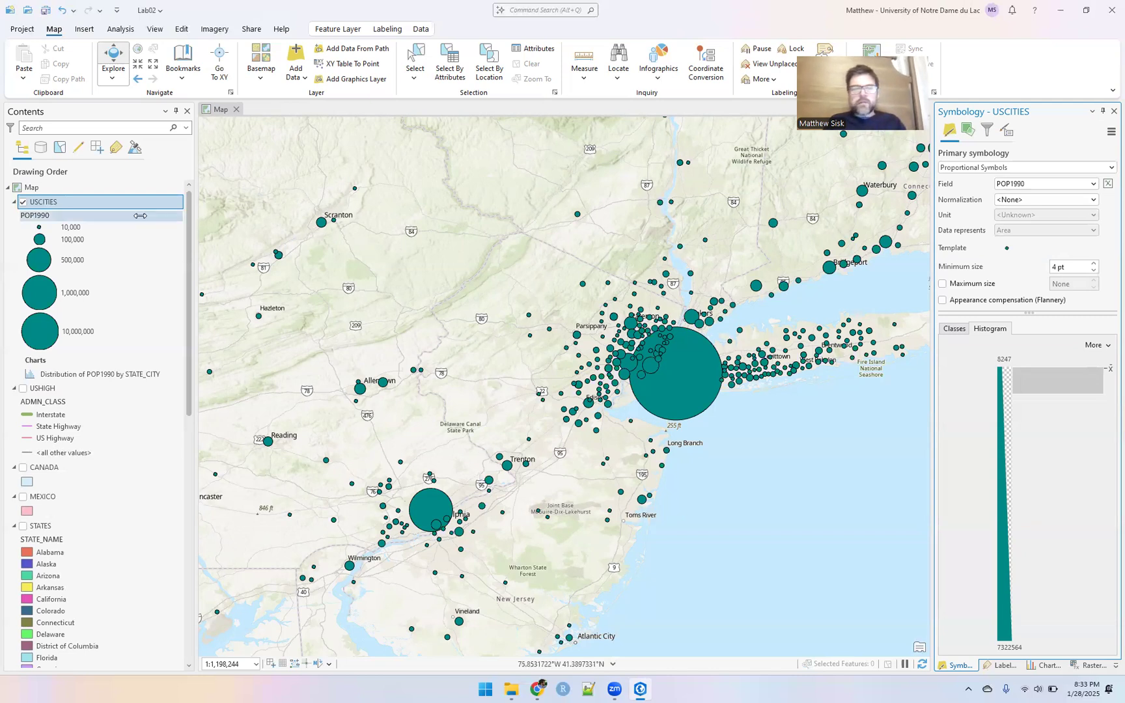
- Add a definition query to the USCITIES layer so only cities with POP1990 greater than 100000 are drawn
right_click(49, 205)
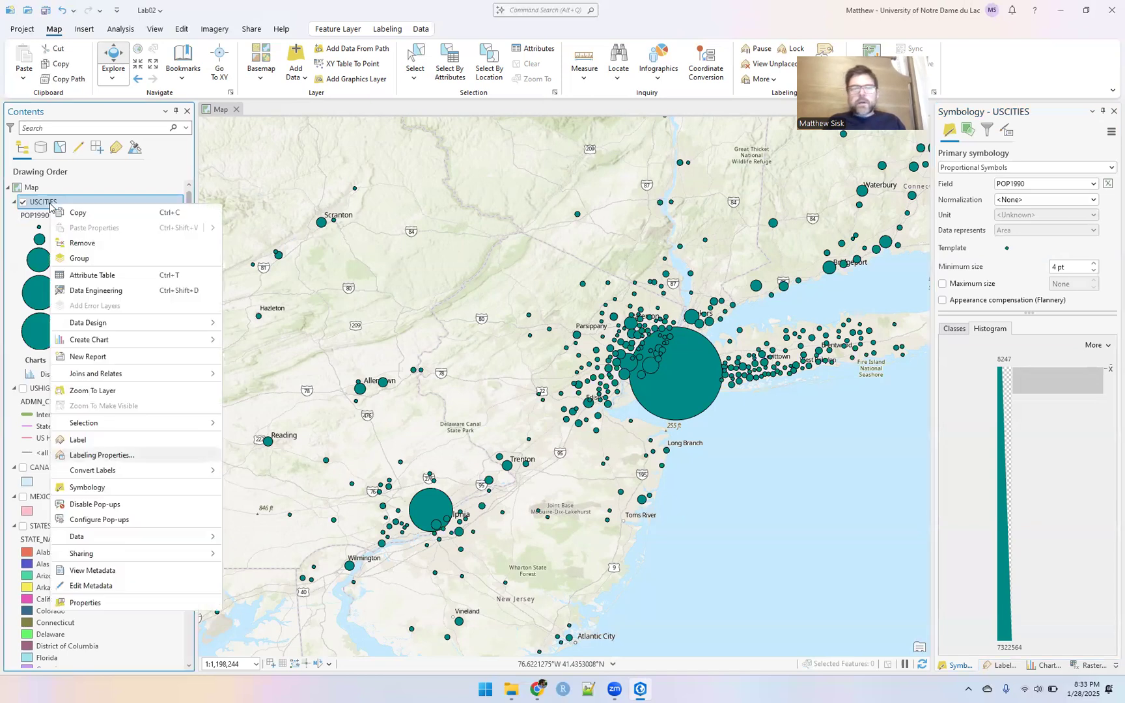
click(85, 602)
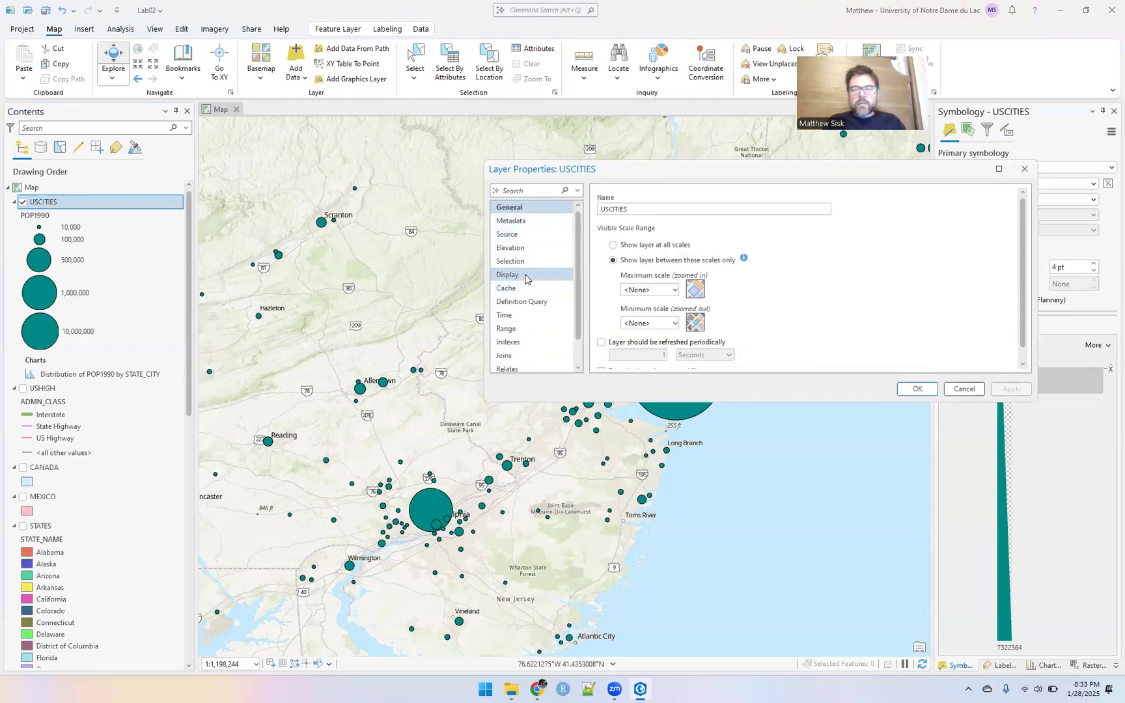
click(524, 302)
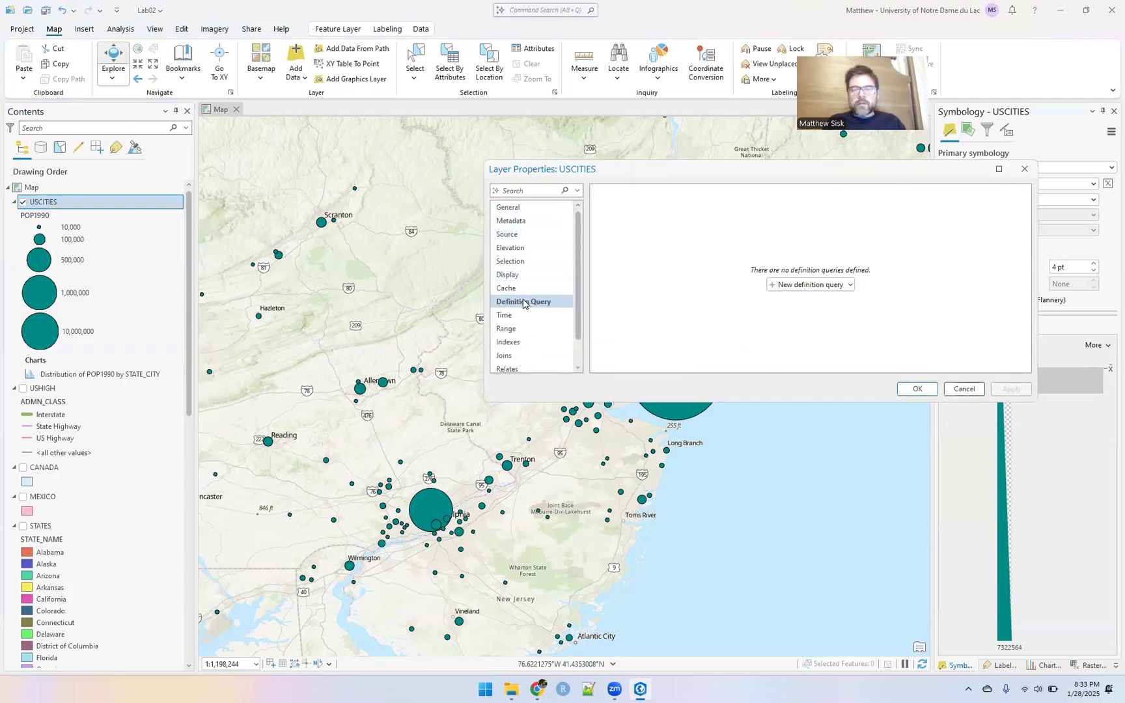
click(785, 285)
click(711, 253)
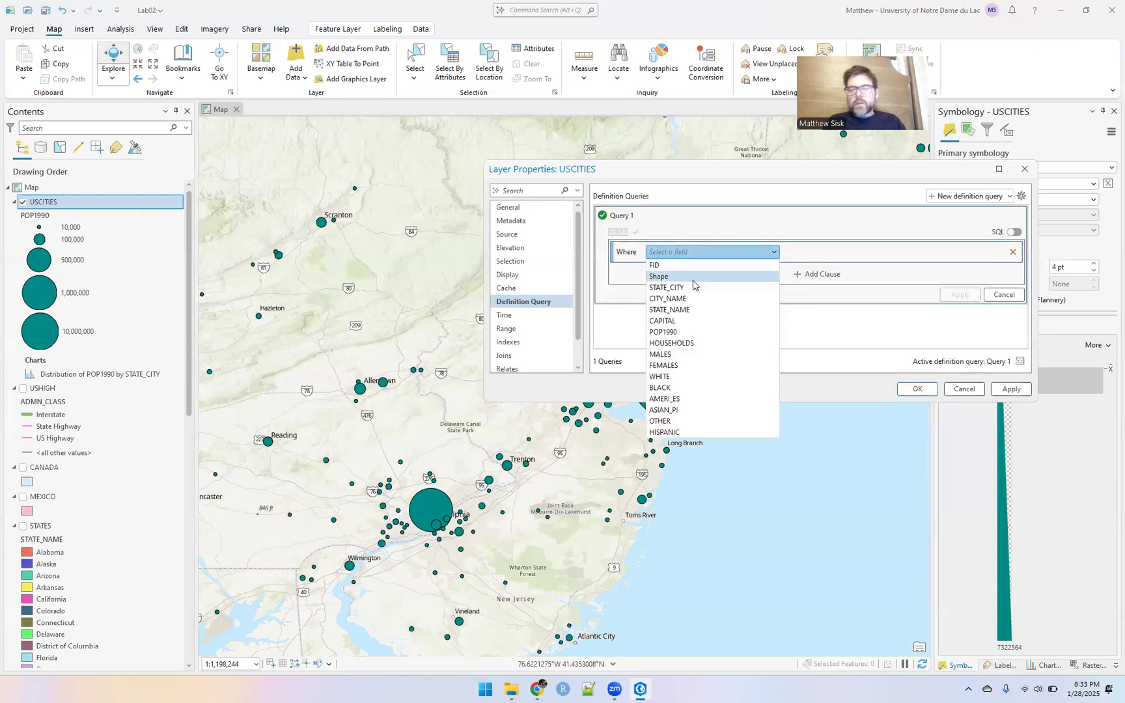
click(682, 332)
click(903, 253)
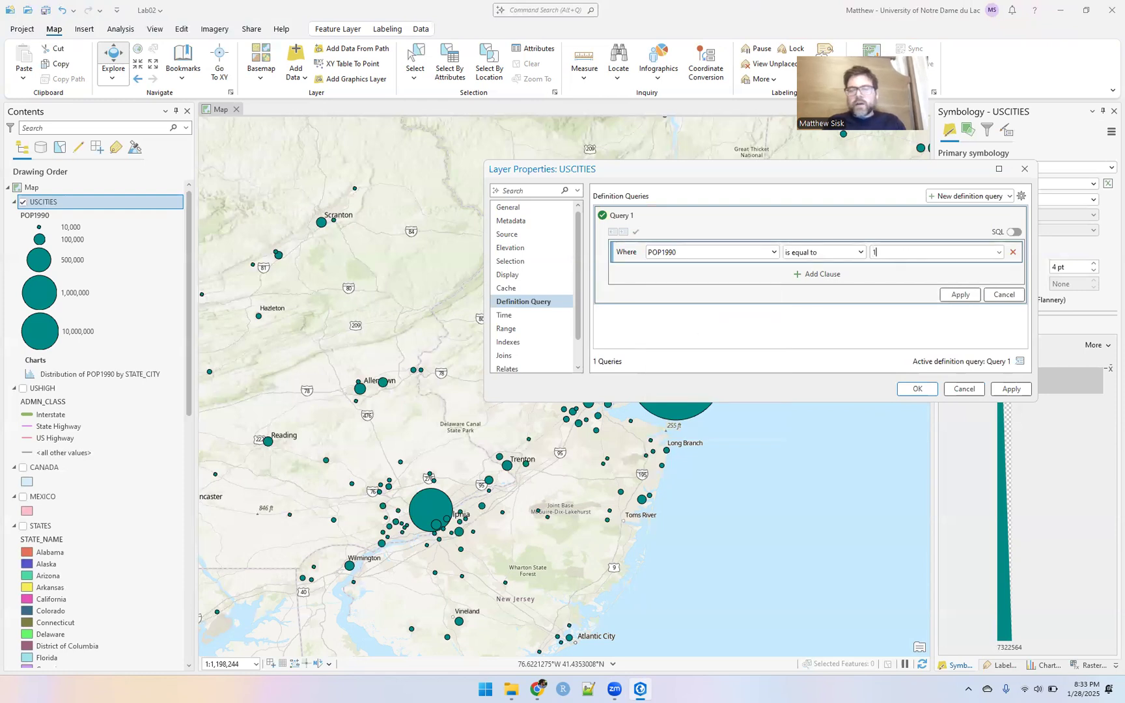
text(100000)
click(847, 252)
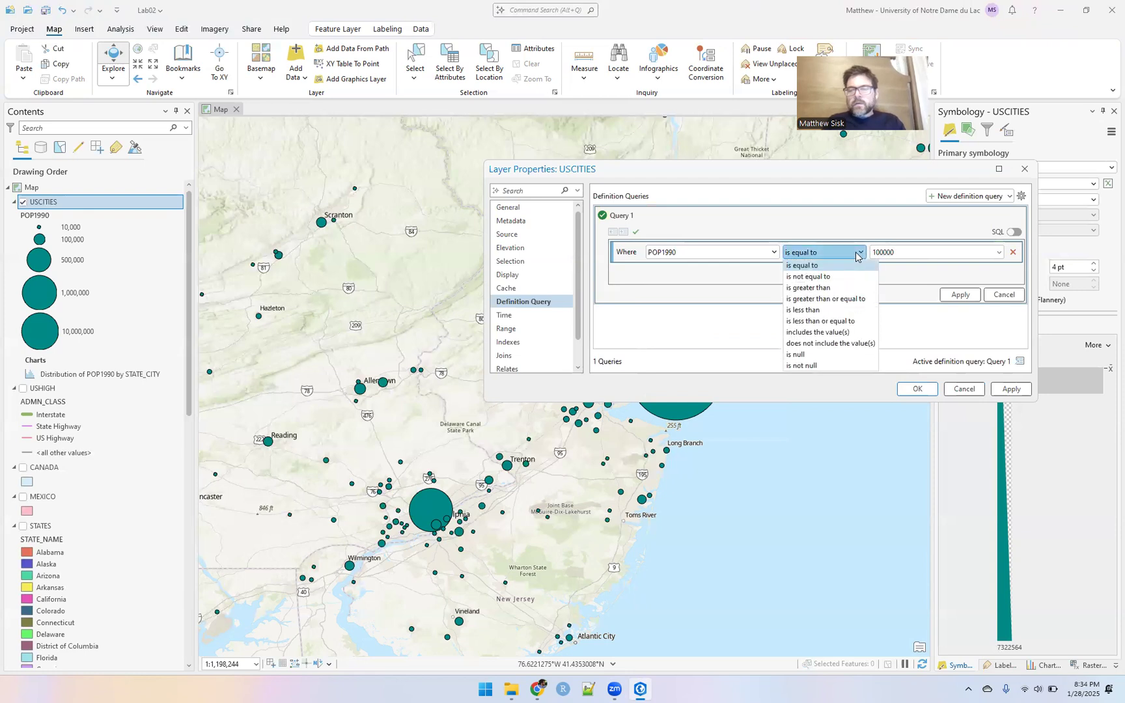
click(830, 289)
click(949, 295)
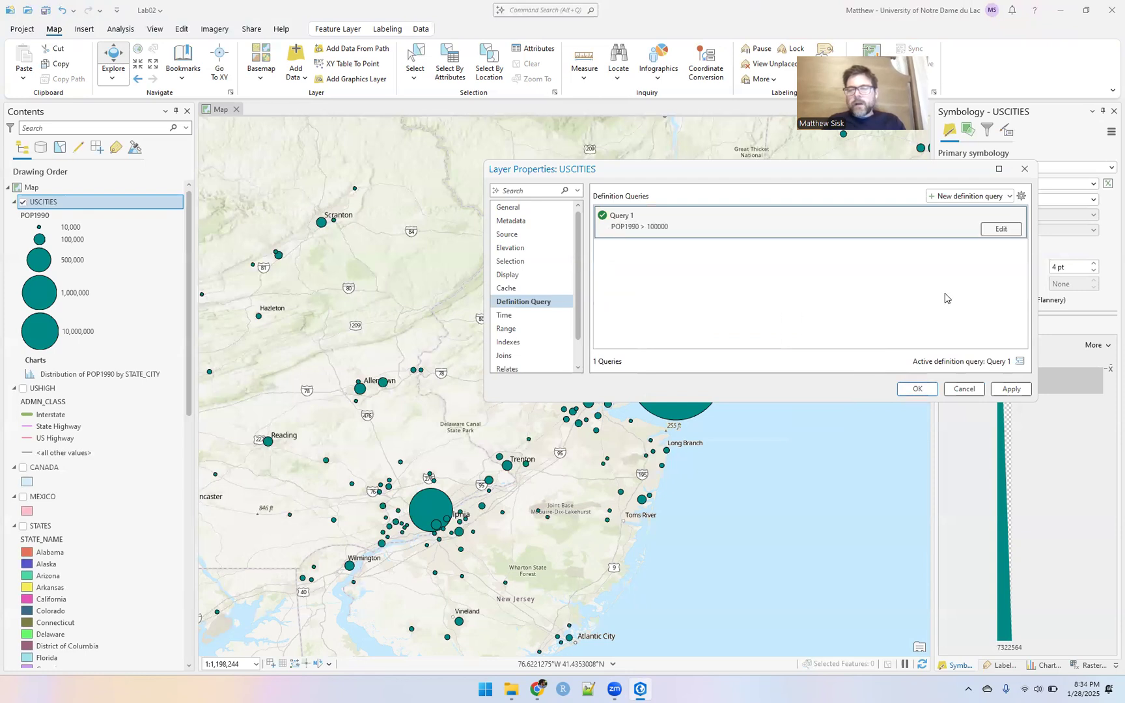
click(1002, 389)
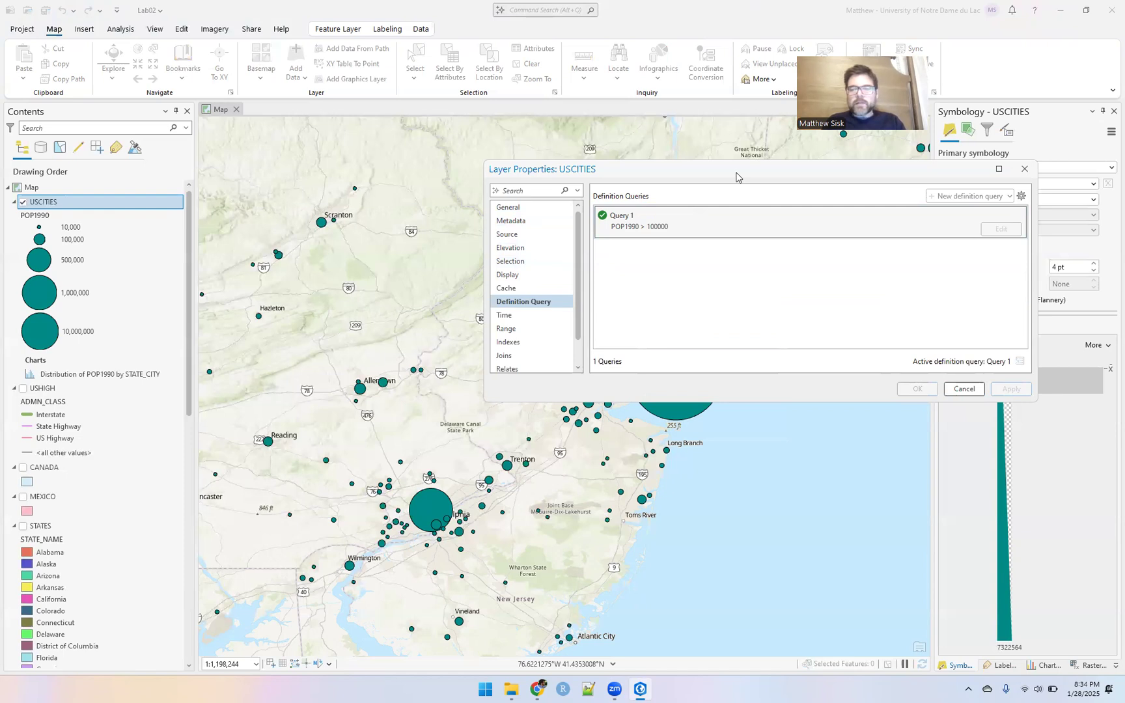
drag(737, 177, 564, 438)
click(744, 649)
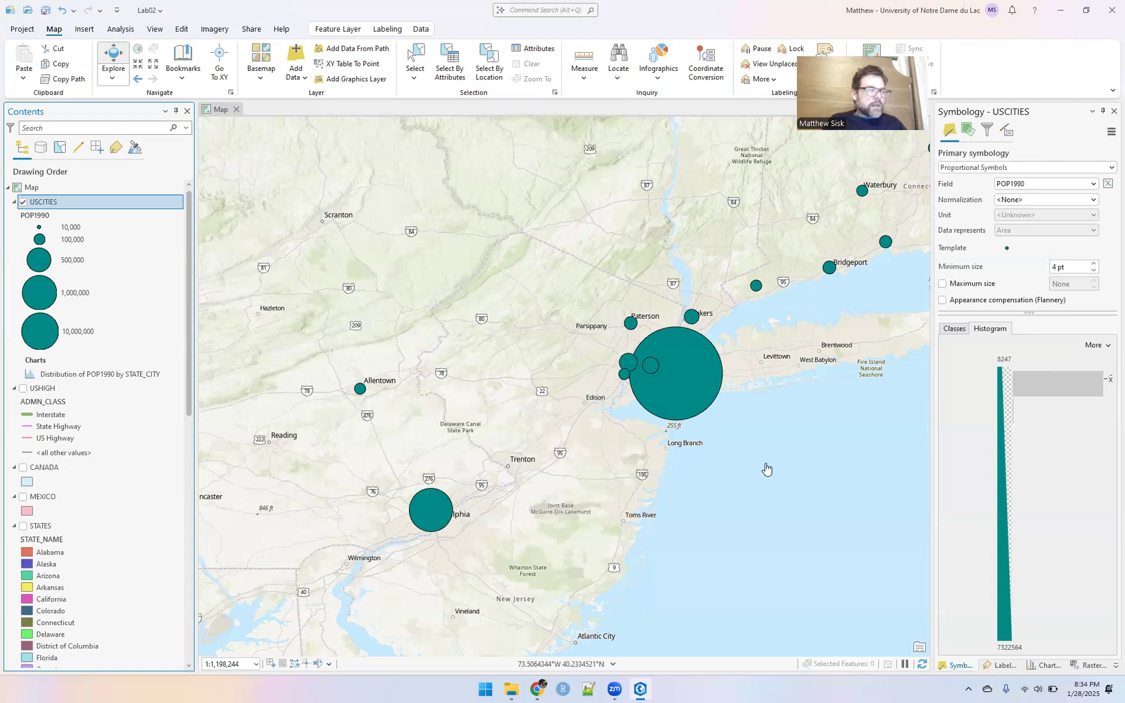
- Change the USCITIES symbology to Charts and set the chart type to Pie Chart
click(1110, 168)
scroll(990, 280, up, 1)
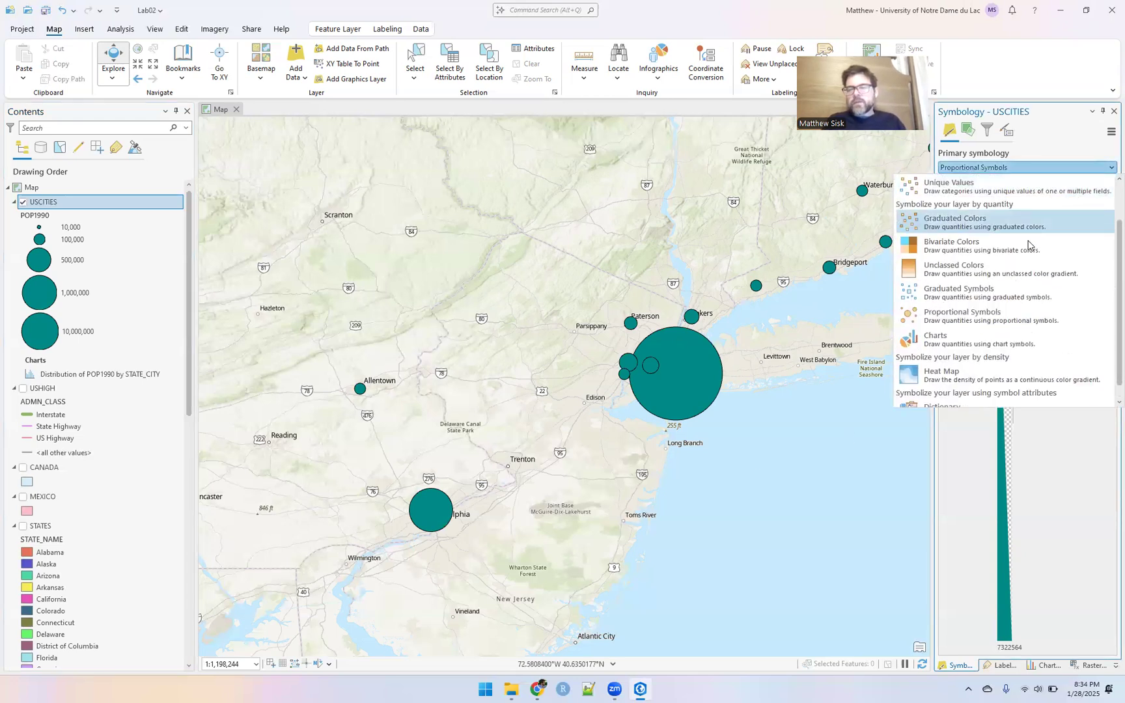
click(940, 340)
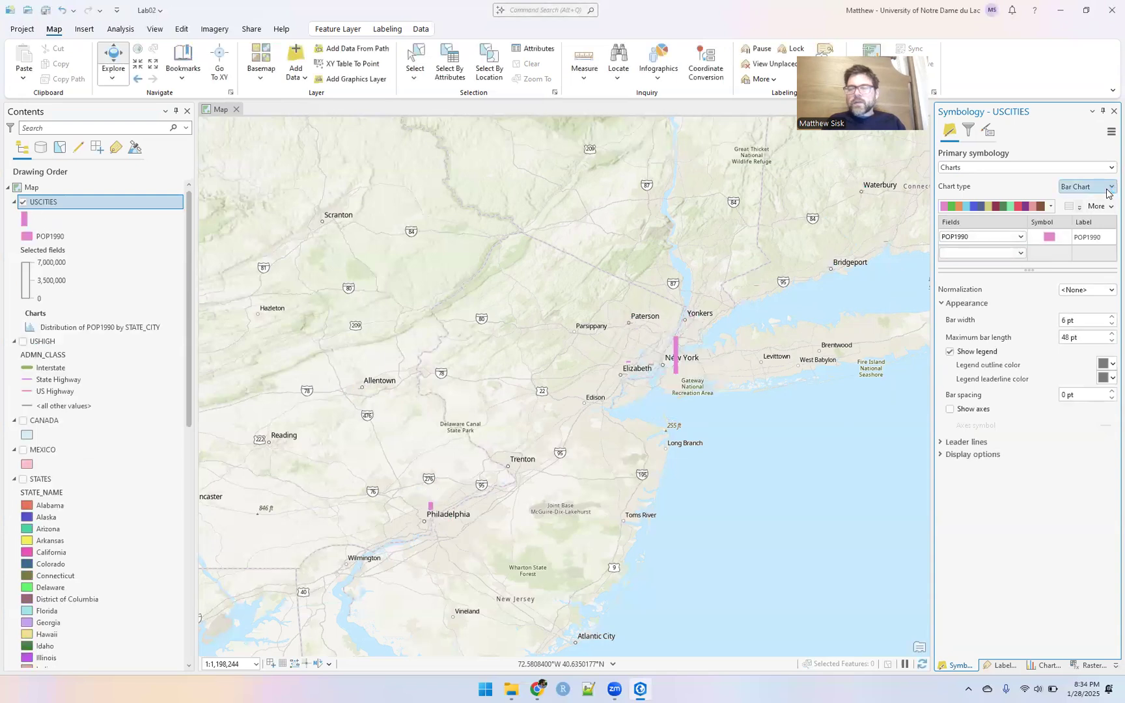
click(1107, 187)
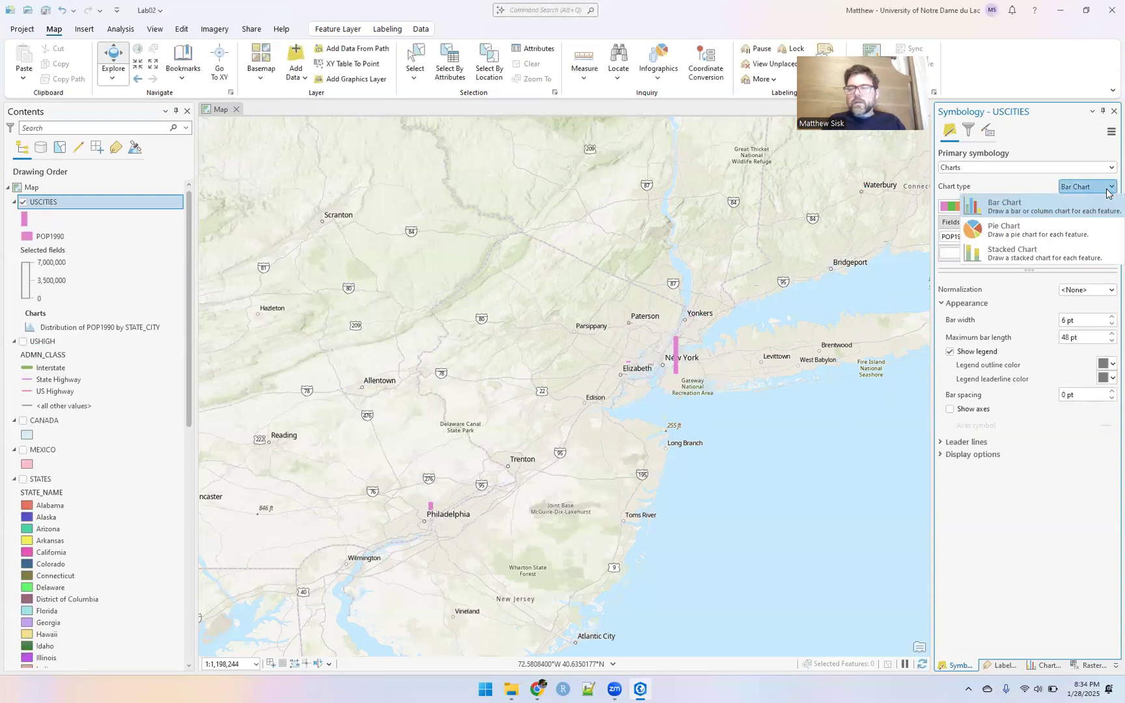
click(1047, 226)
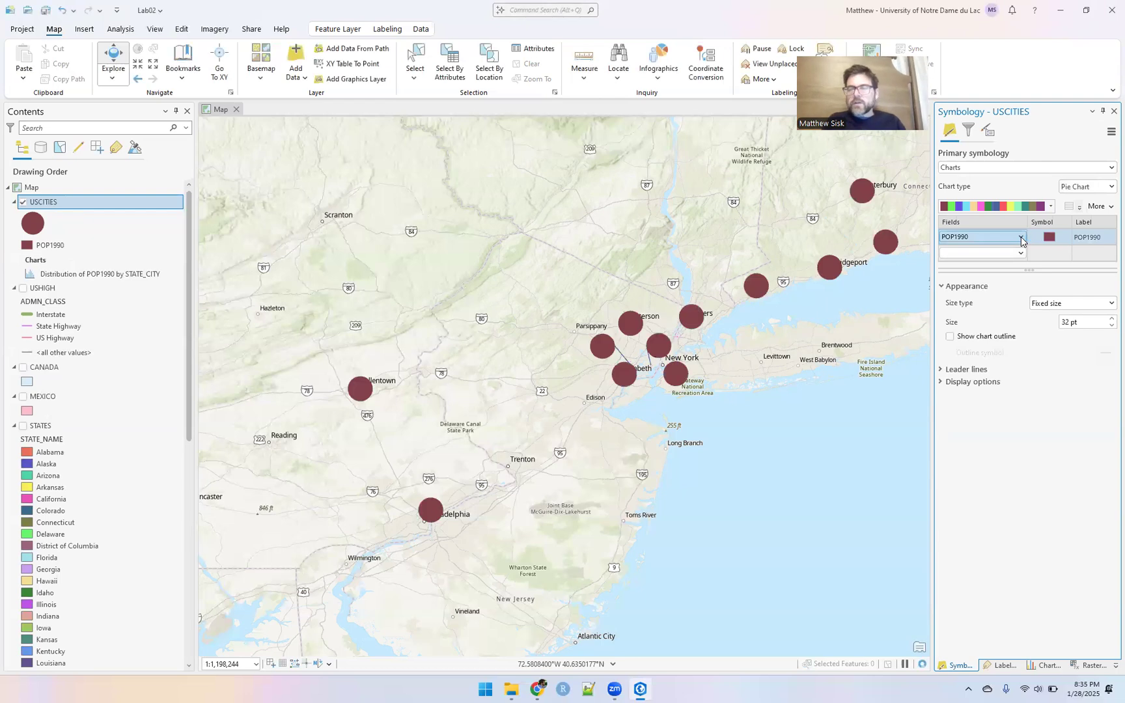
- Set the USCITIES pie chart fields to FEMALES and MALES and dismiss the symbology warning
click(1021, 238)
click(980, 259)
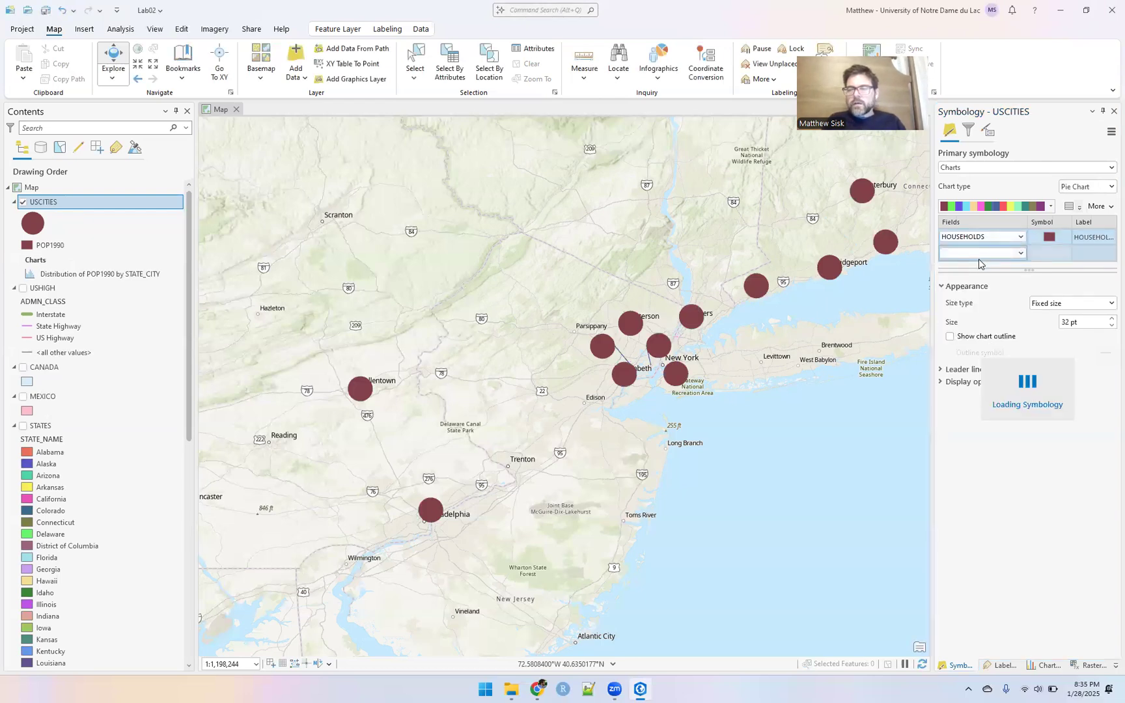
click(1021, 237)
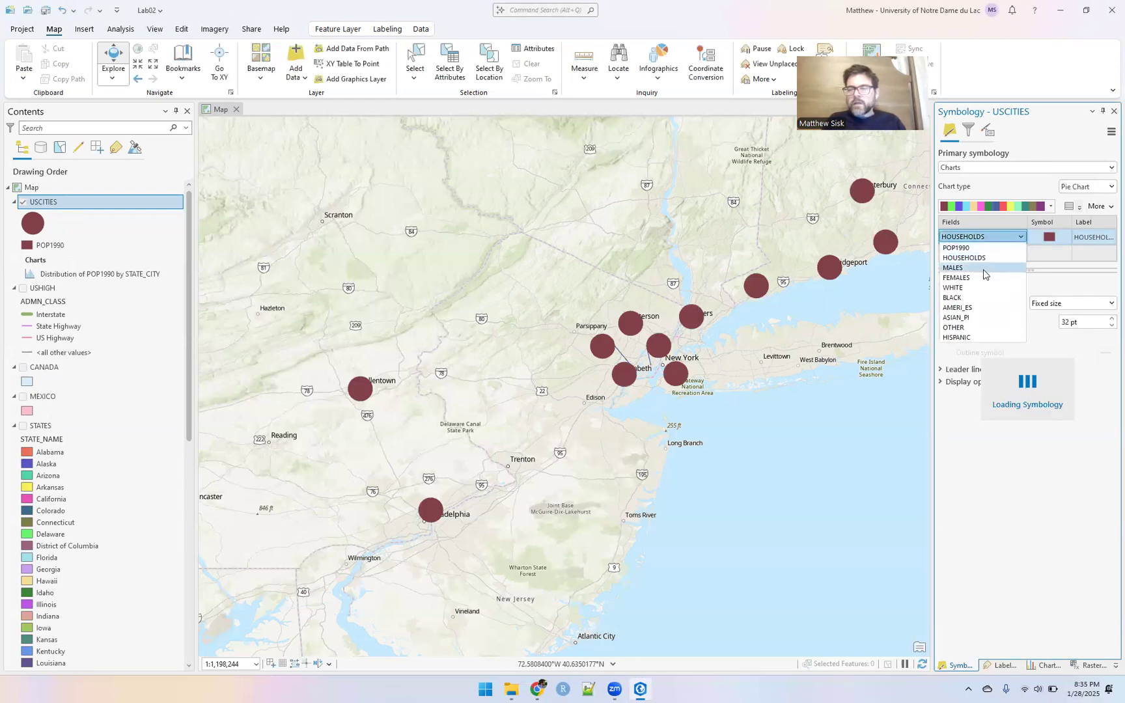
click(991, 268)
click(1020, 254)
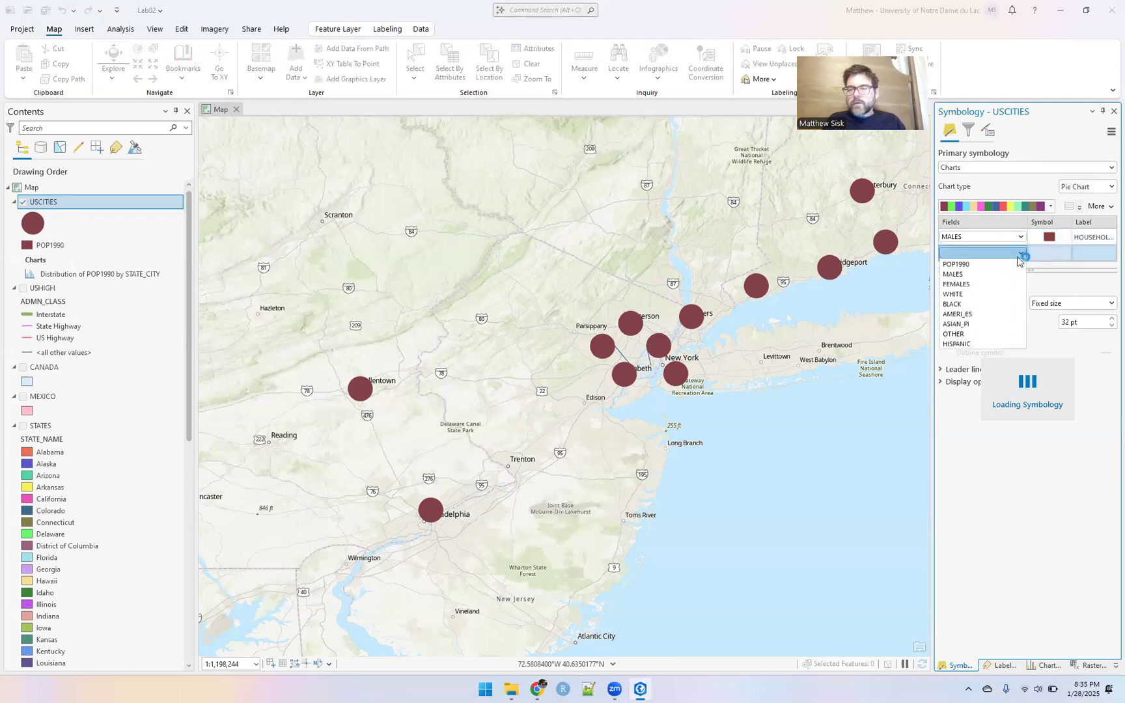
click(990, 284)
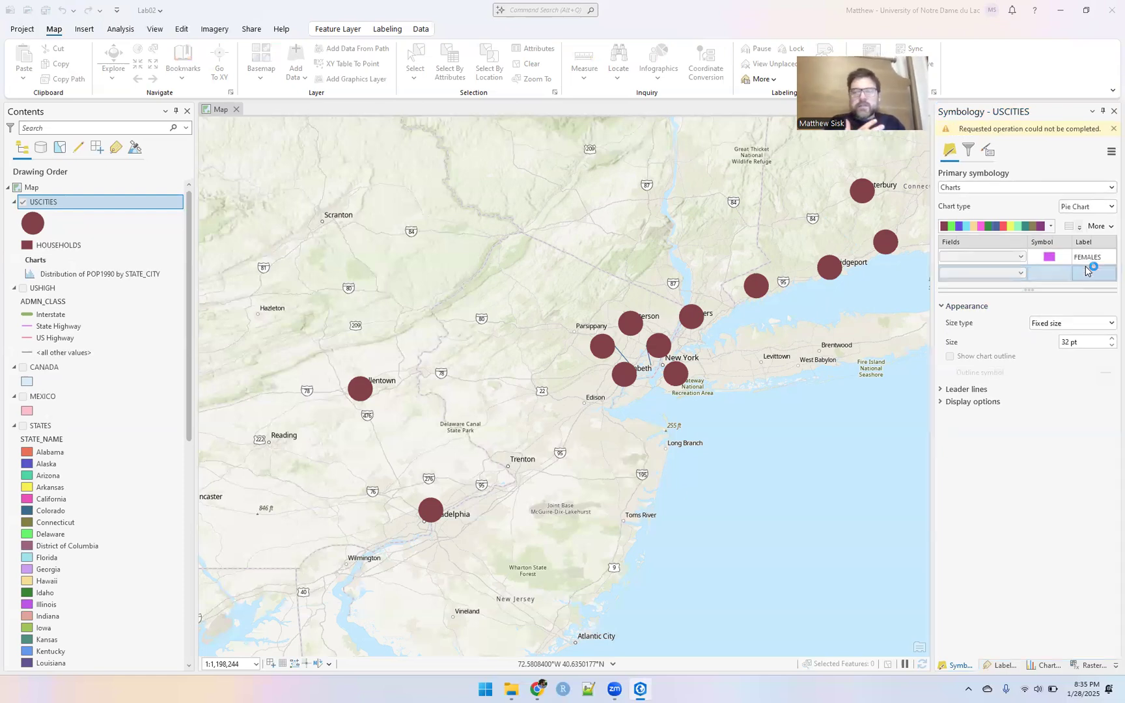
click(1020, 272)
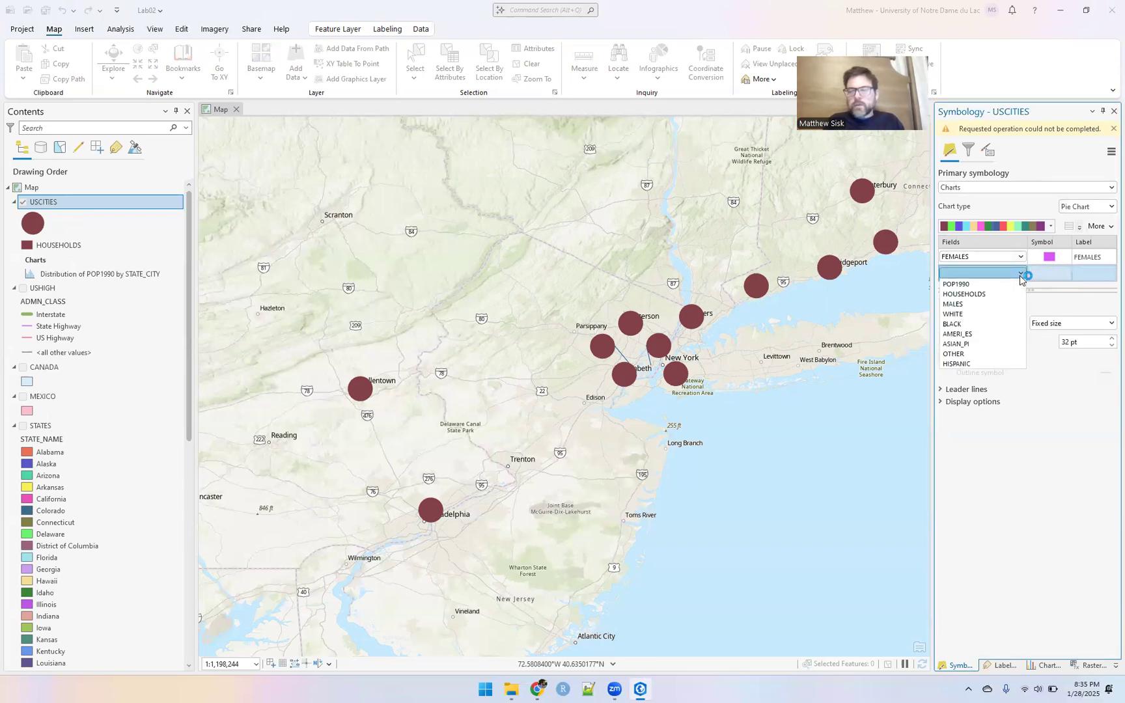
click(970, 304)
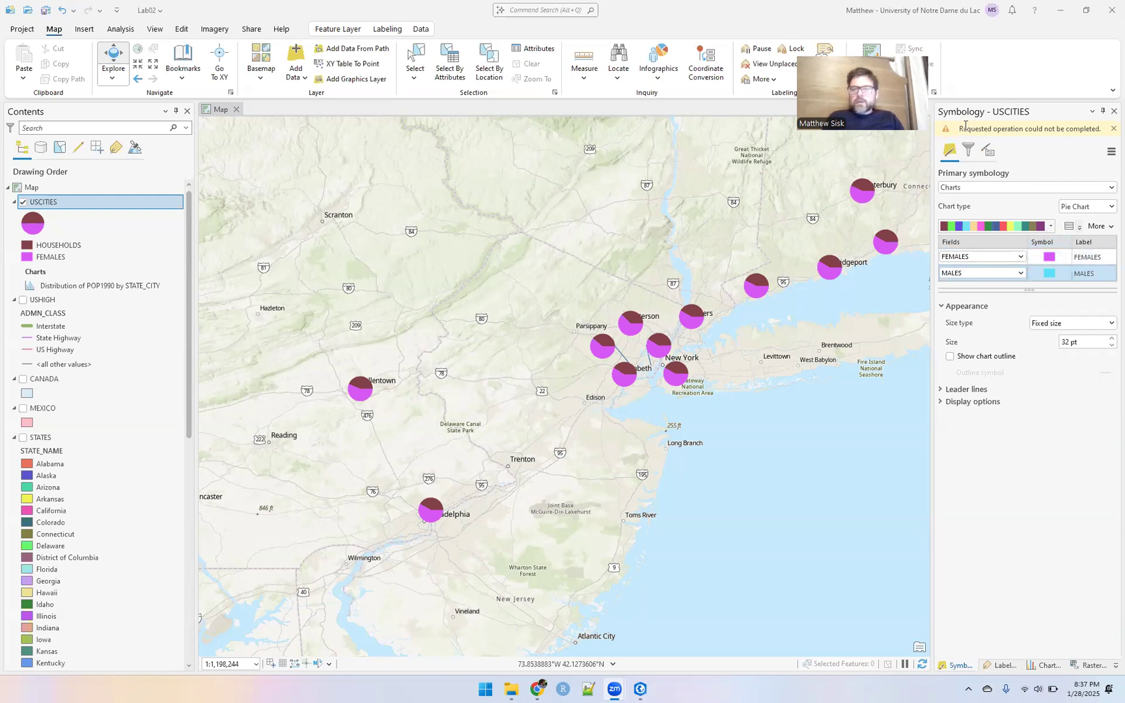
click(1113, 128)
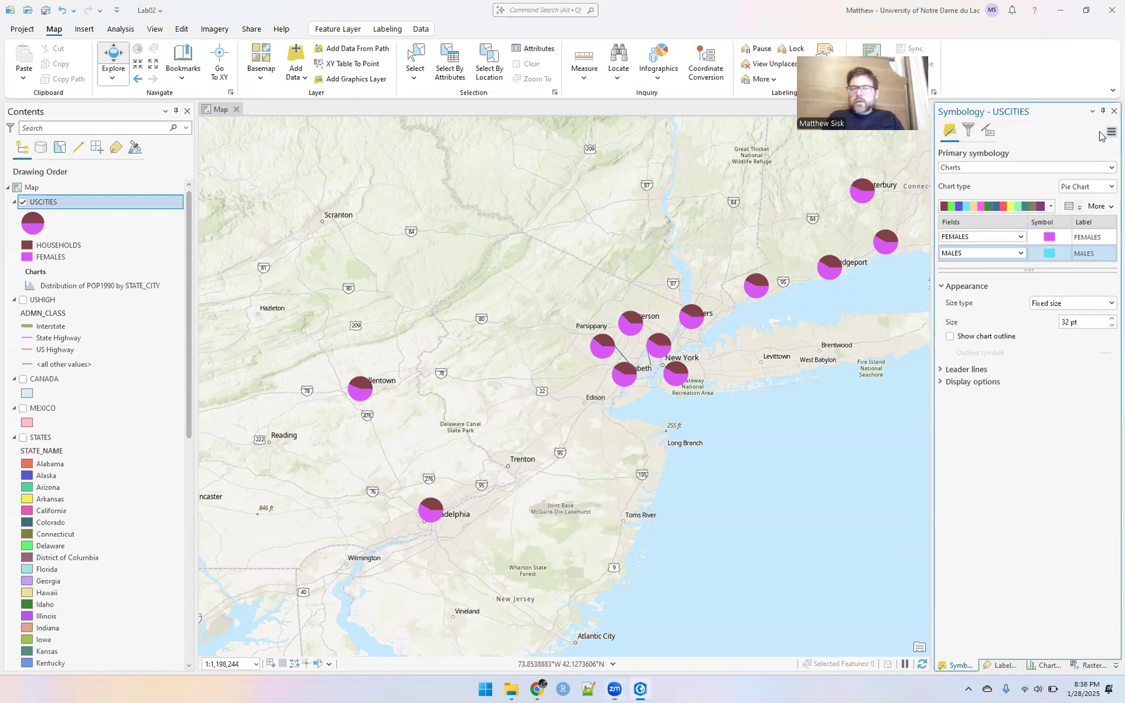
- Reset the USCITIES symbology to Single Symbol and remove the layer's POP1990 definition query
click(966, 164)
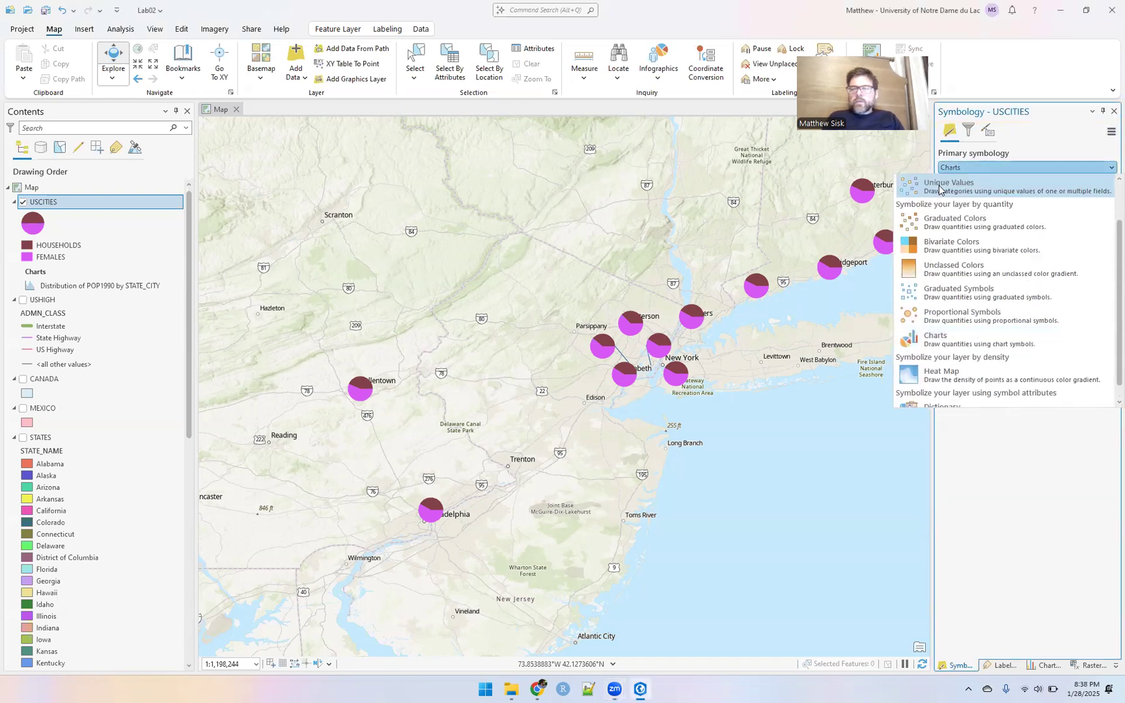
click(939, 202)
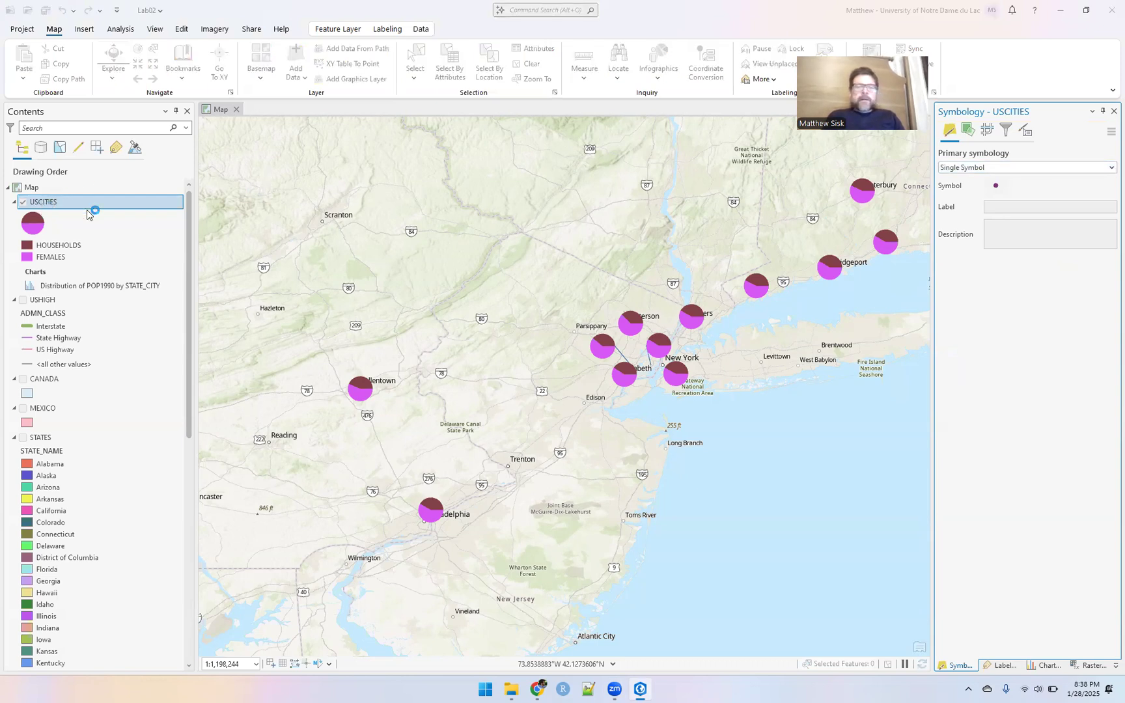
double_click(47, 203)
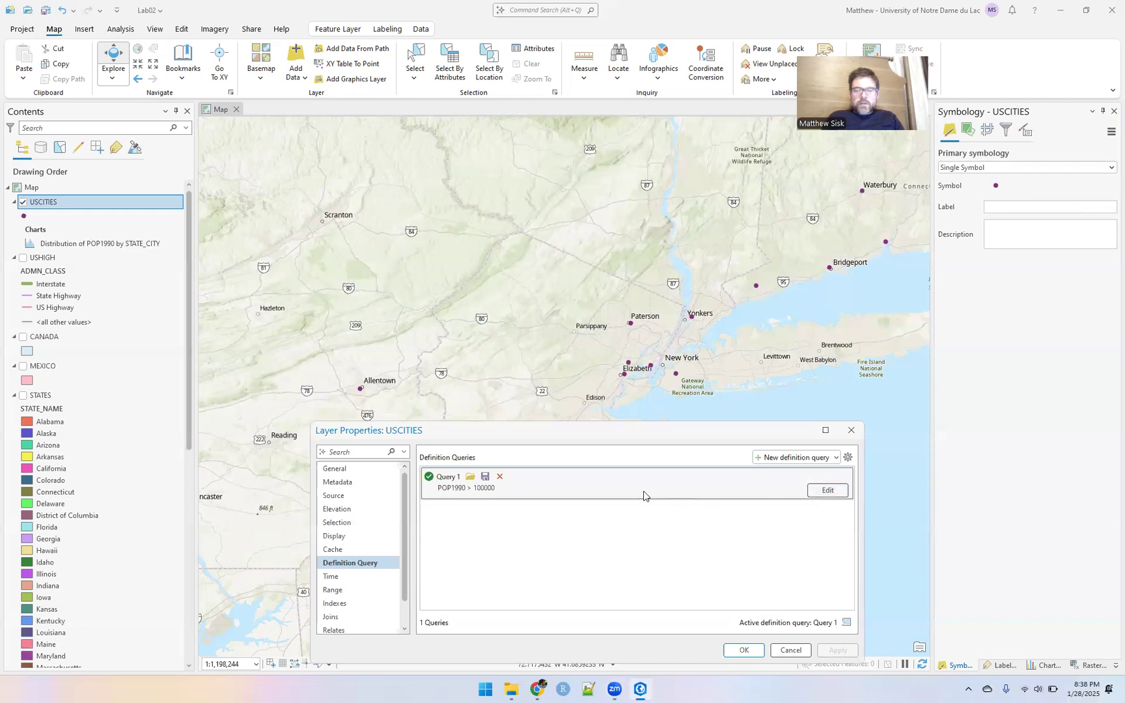
click(500, 477)
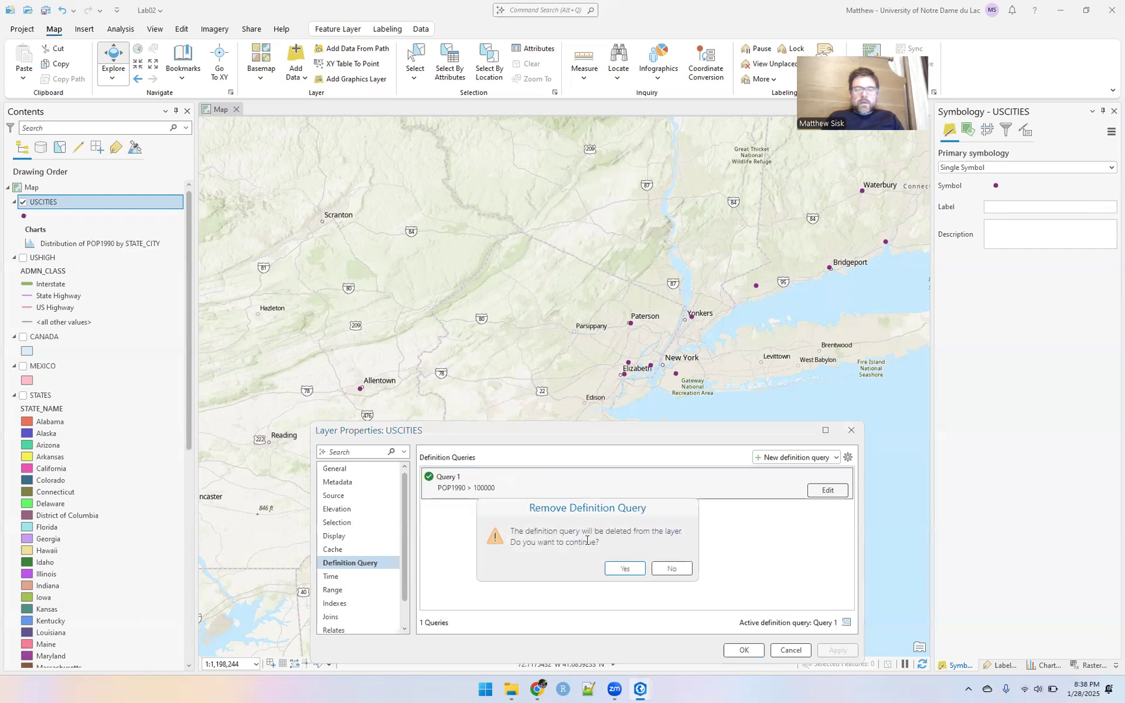
click(612, 569)
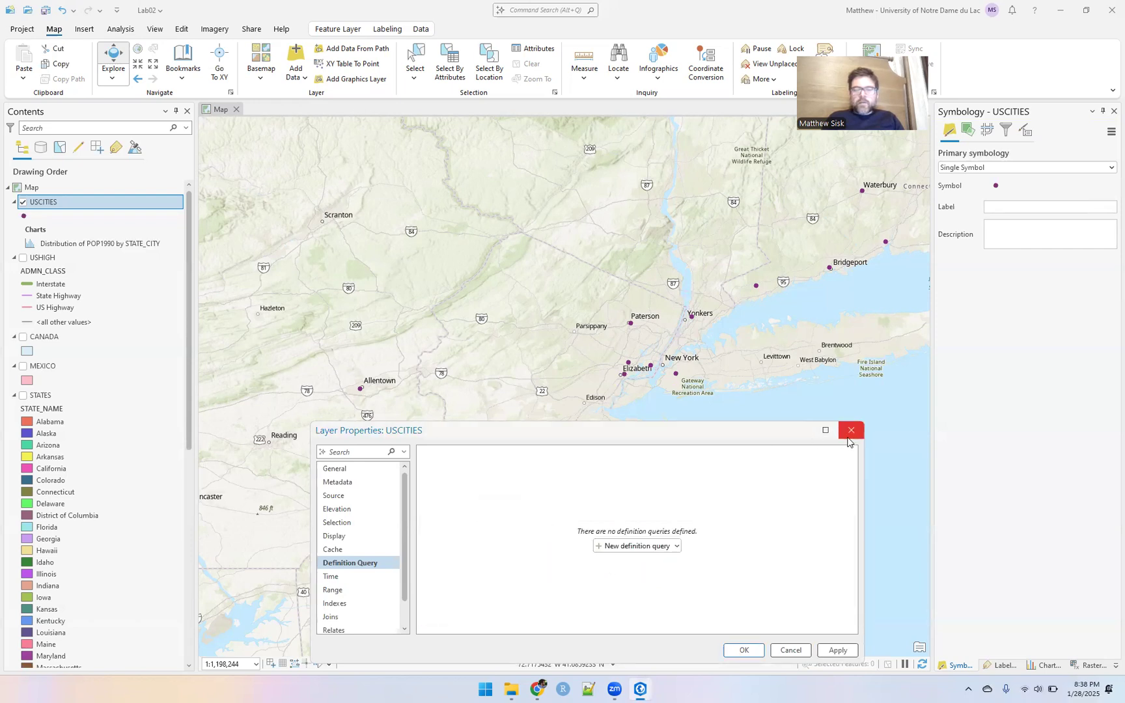
click(745, 650)
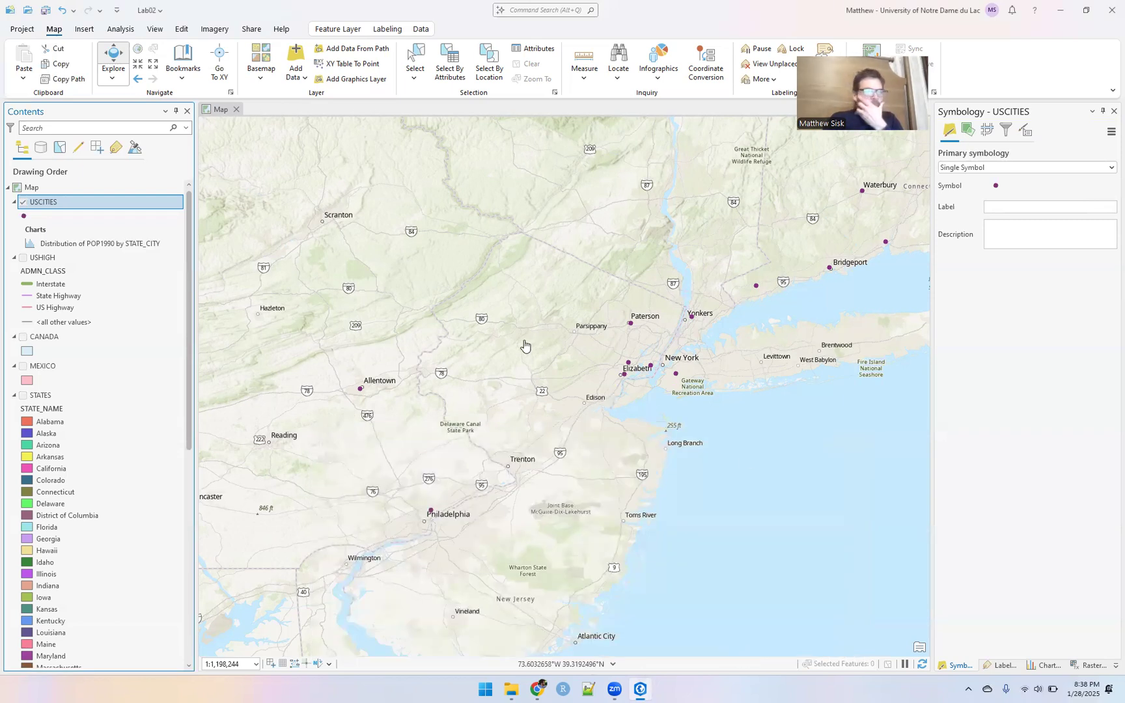
- Open the attribute table of the USCITIES layer
double_click(114, 206)
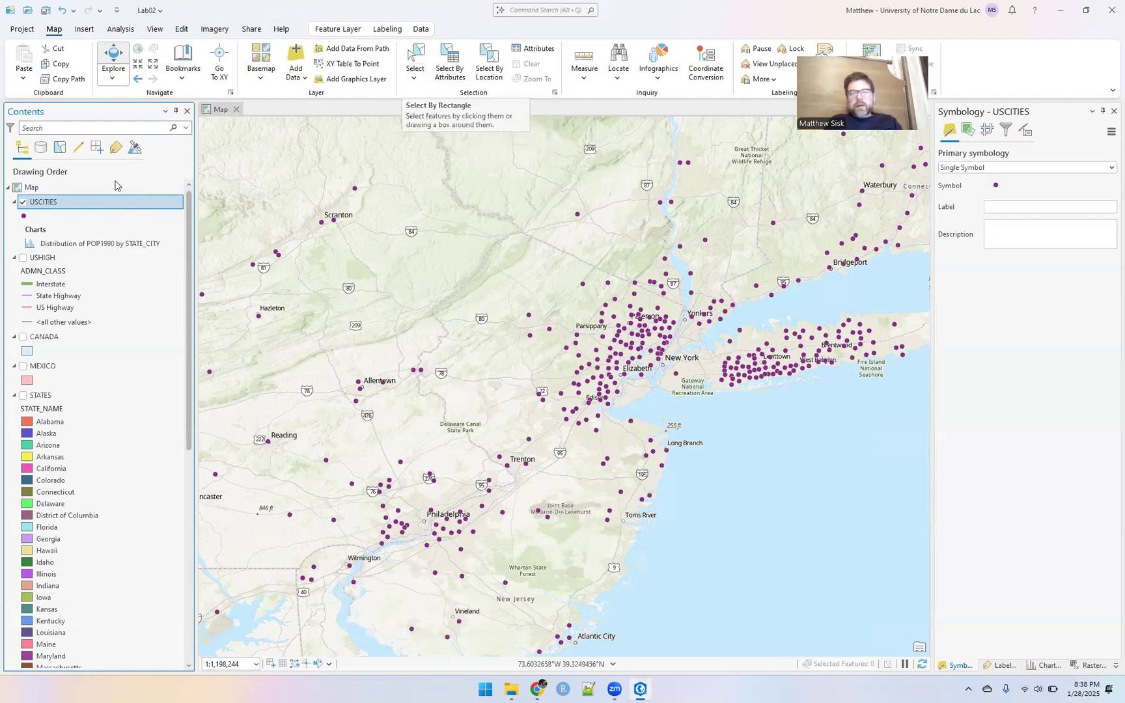
right_click(49, 207)
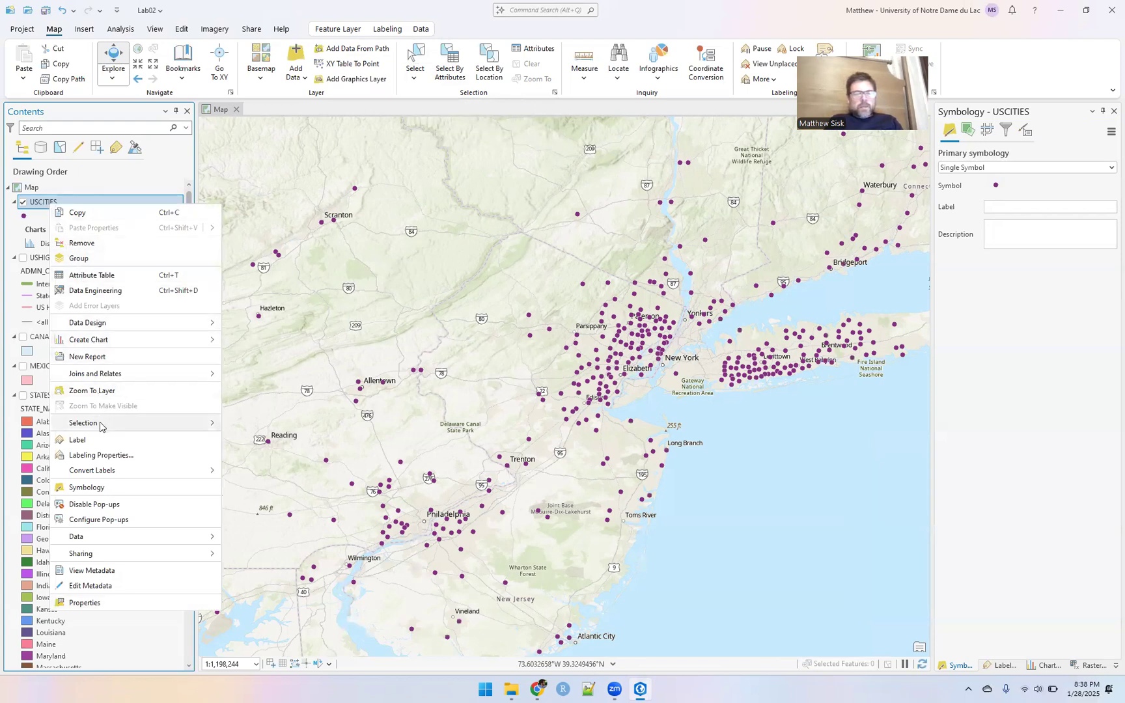
mouse_move(99, 423)
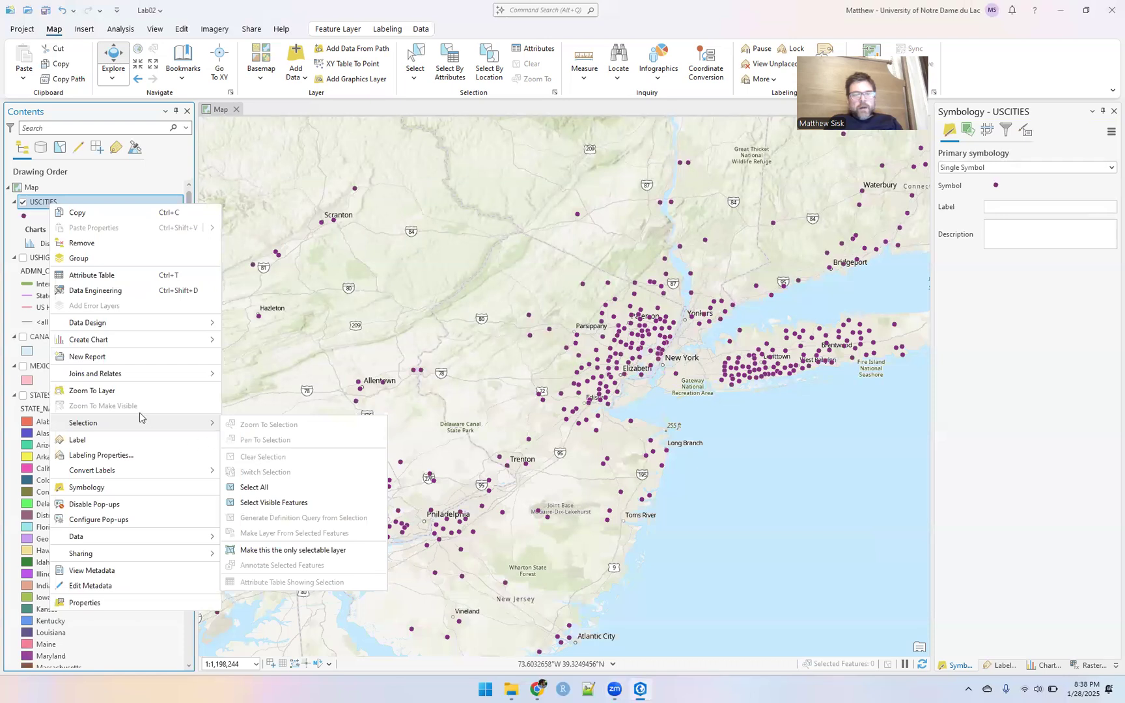
click(98, 277)
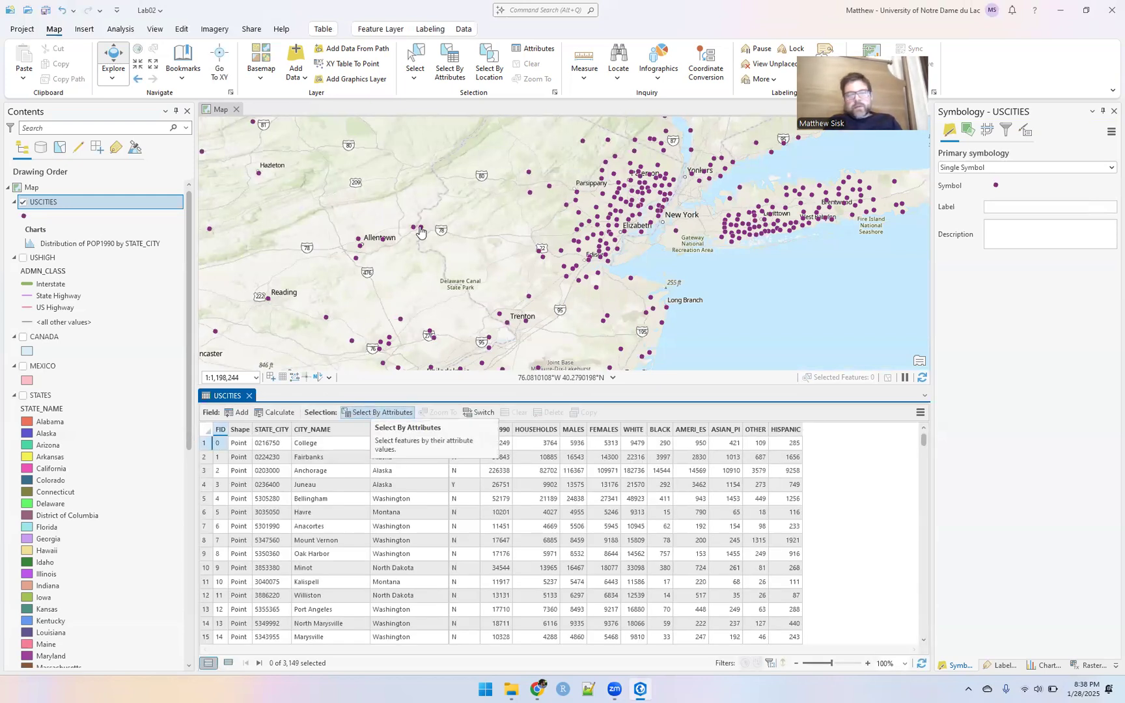
- Select the USCITIES records where POP1990 is greater than 100000, and briefly view the selected records alone in the table
click(368, 414)
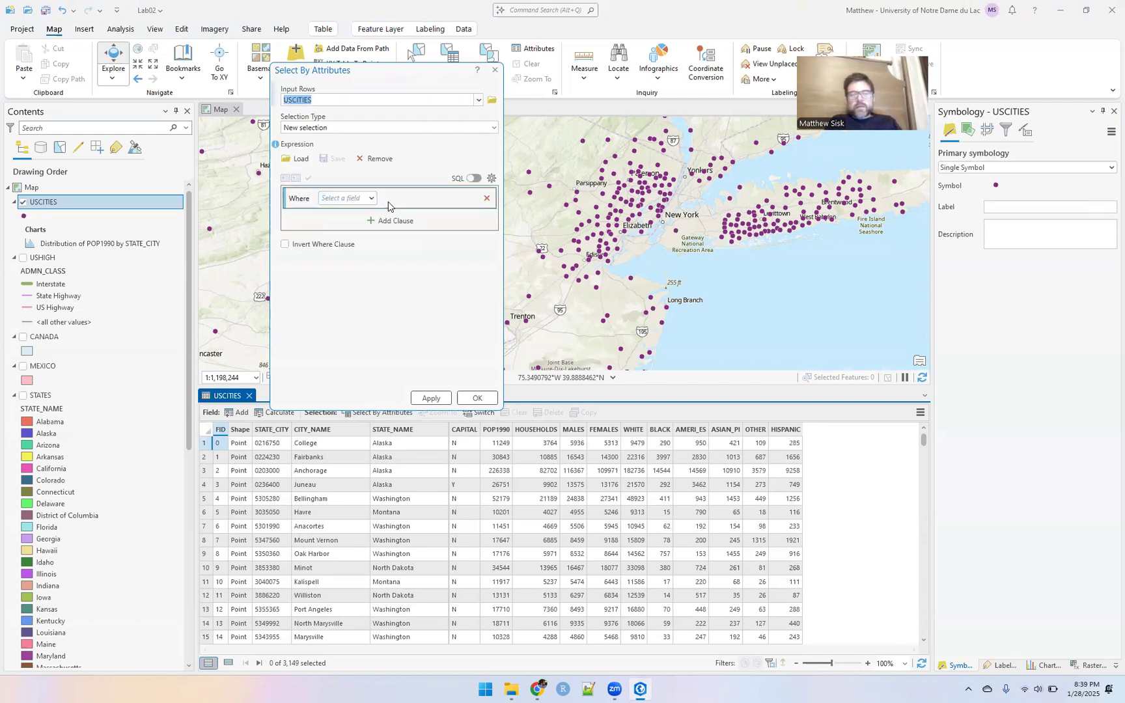
click(372, 203)
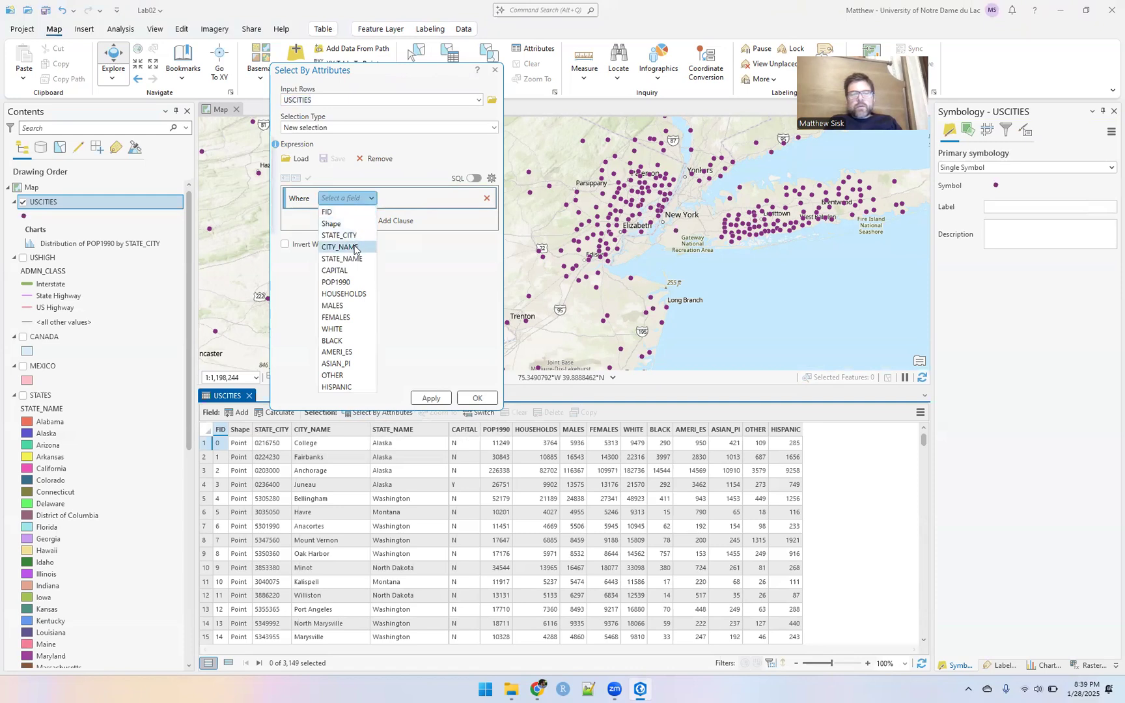
click(345, 283)
click(407, 199)
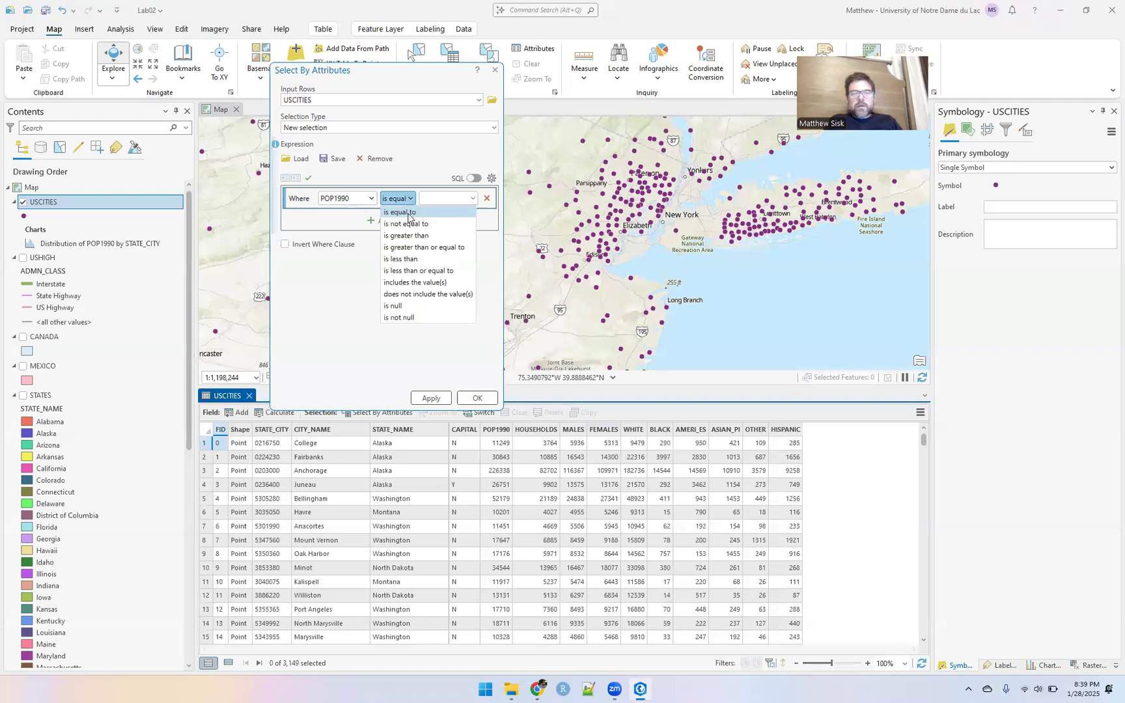
click(404, 233)
click(440, 201)
text(1000)
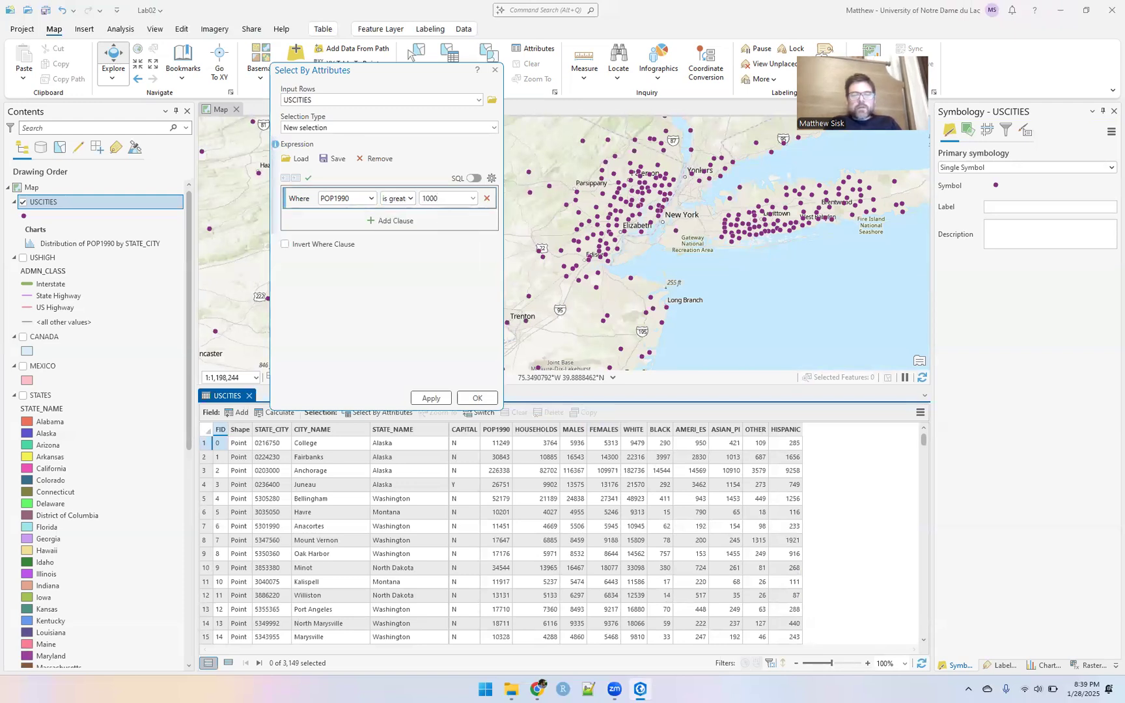
text(00)
click(429, 397)
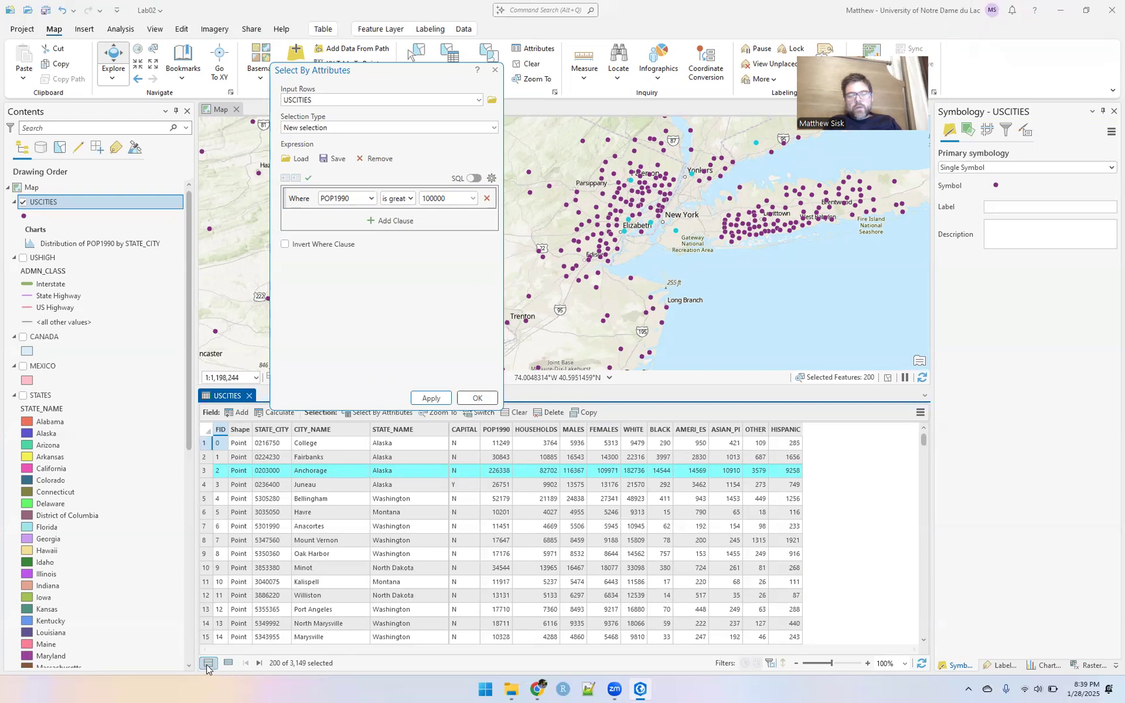
click(227, 664)
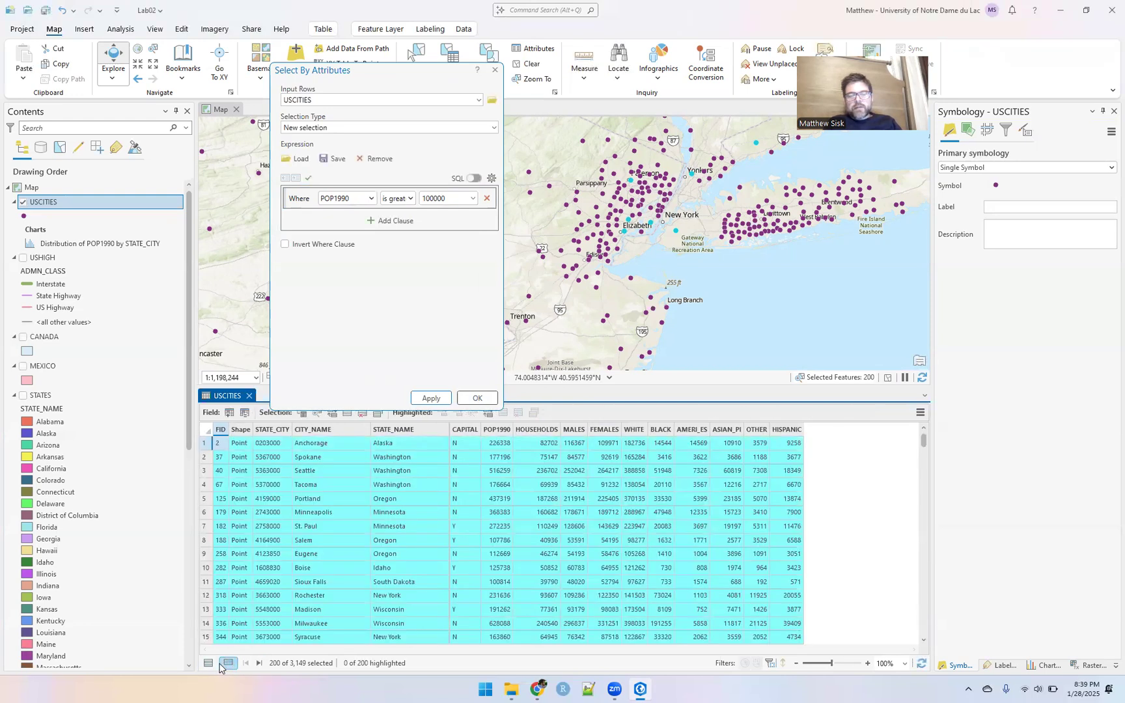
click(207, 664)
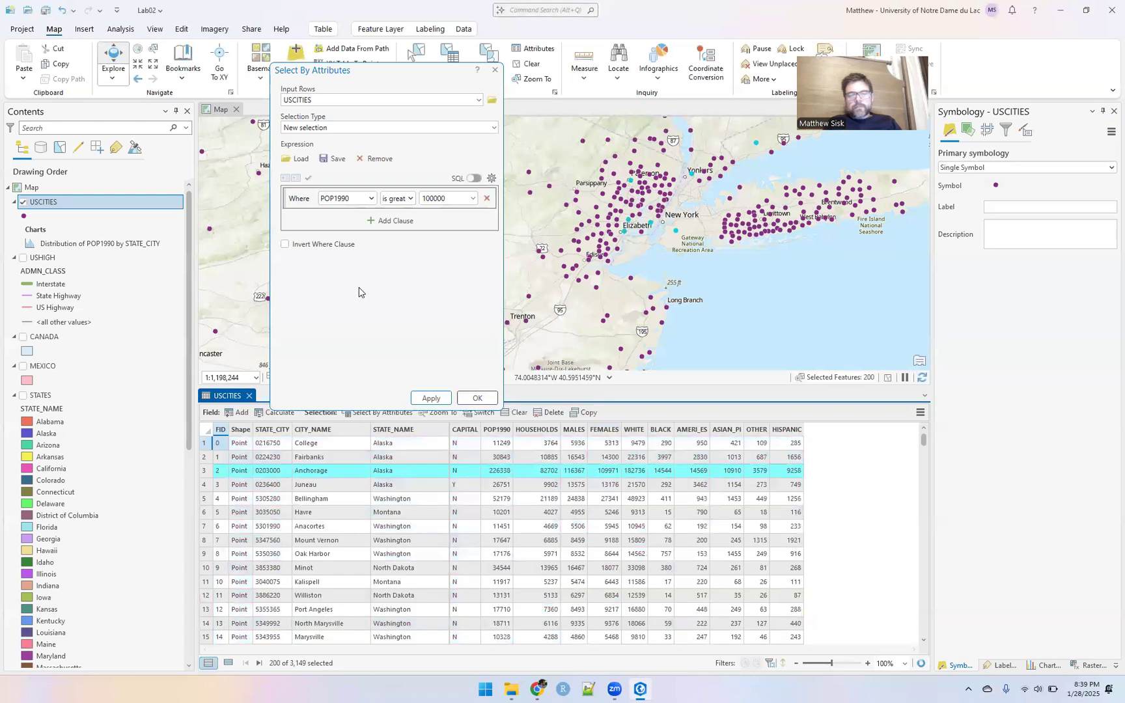
- Make a new USCITIES selection where STATE_NAME is equal to Connecticut, and examine the selected cities on the map
click(371, 198)
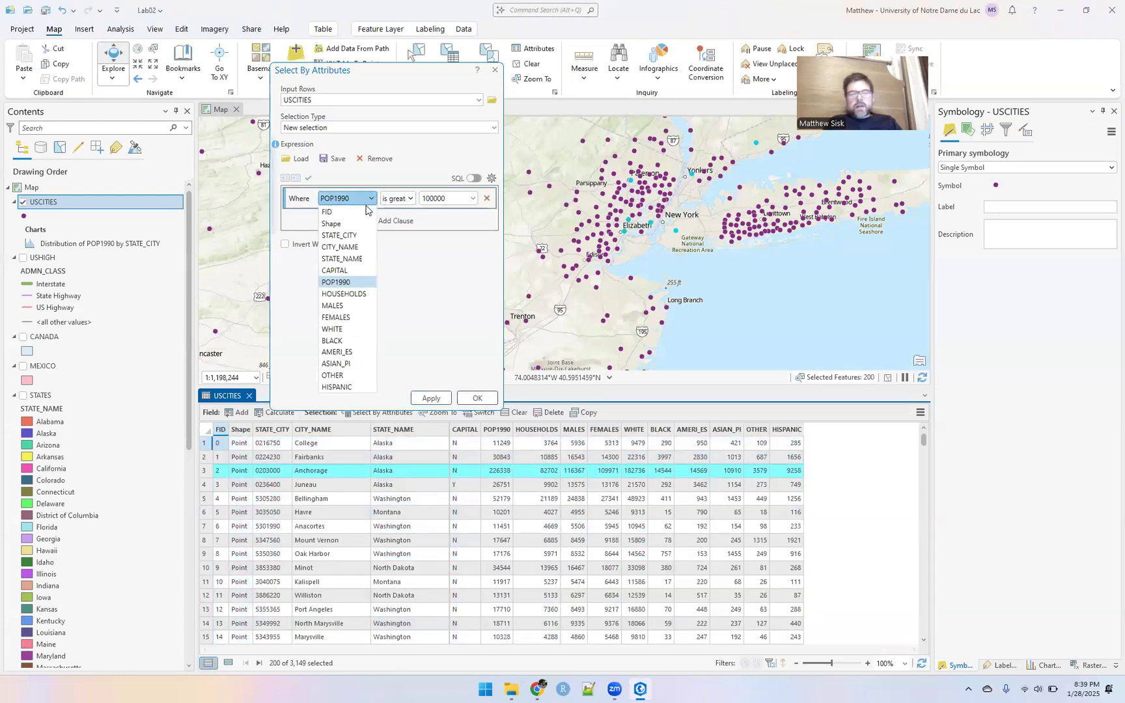
click(345, 235)
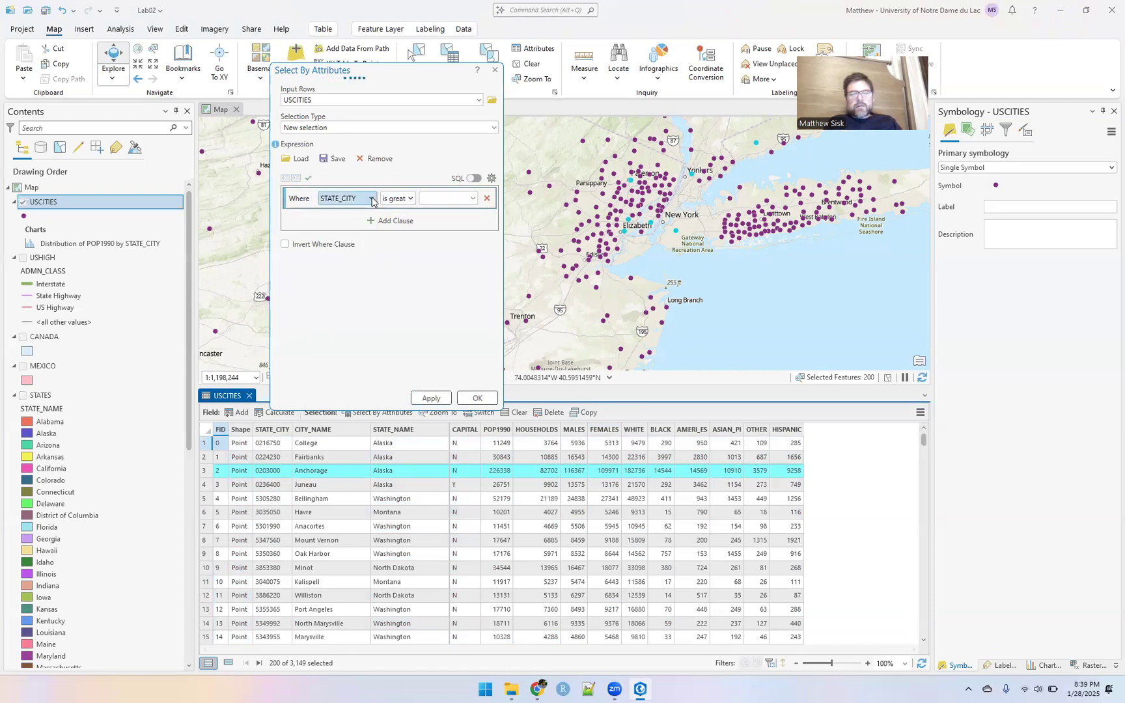
click(408, 203)
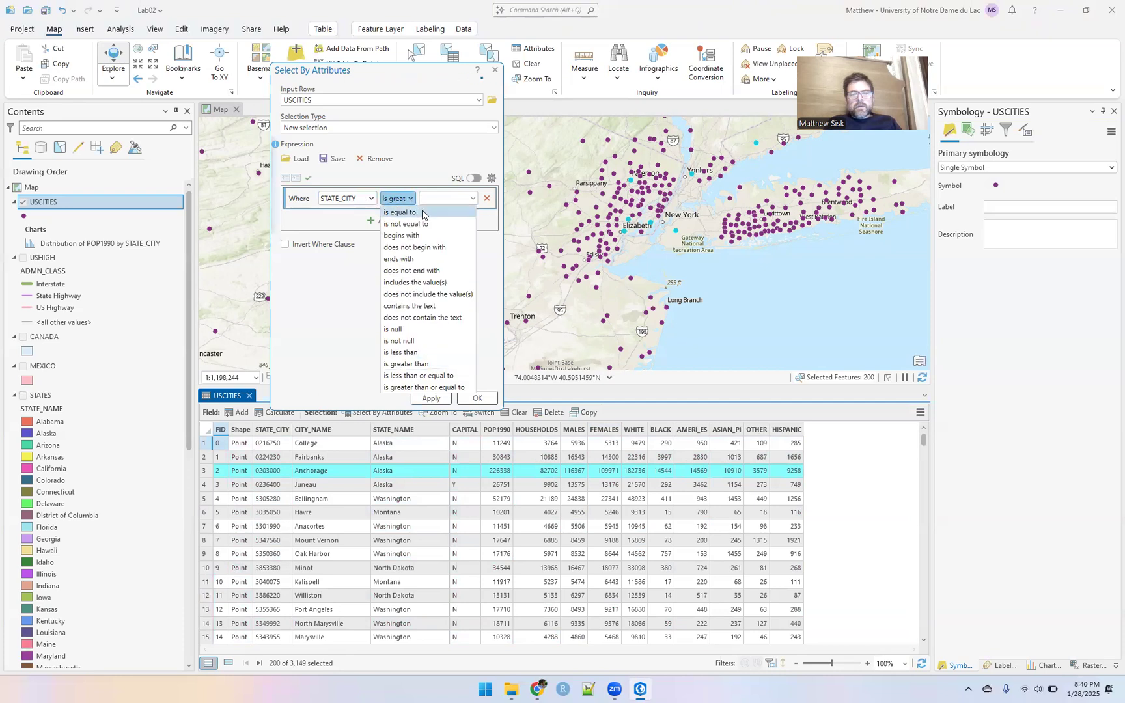
click(428, 212)
click(473, 199)
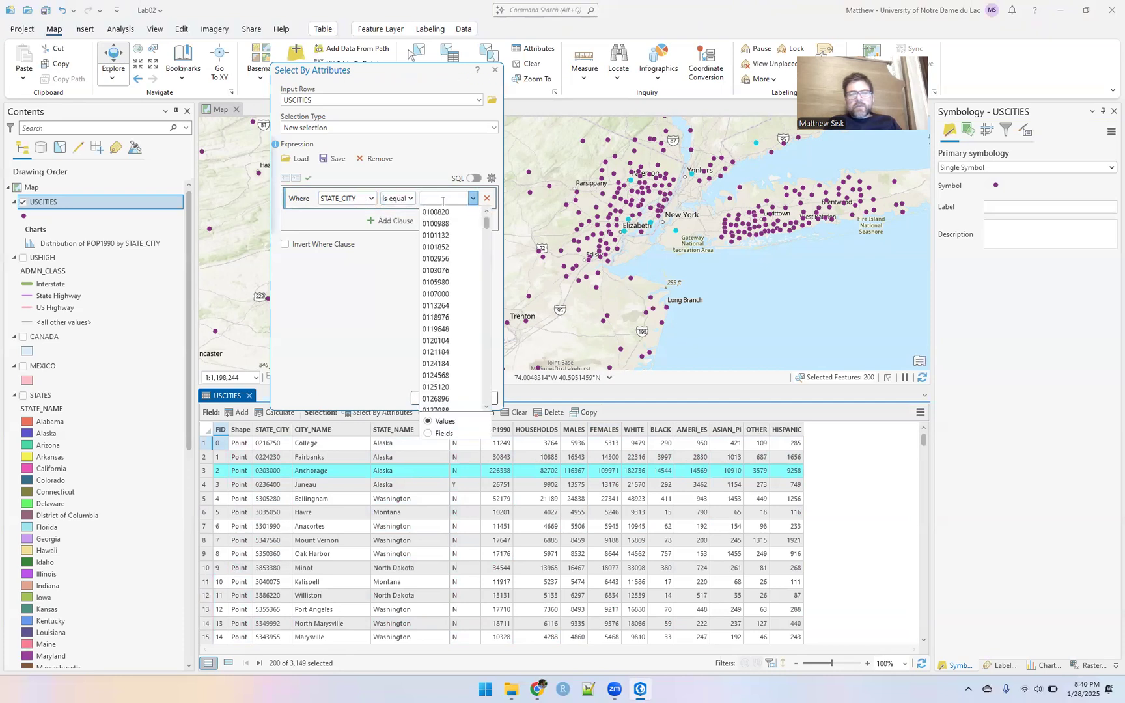
click(352, 204)
click(362, 199)
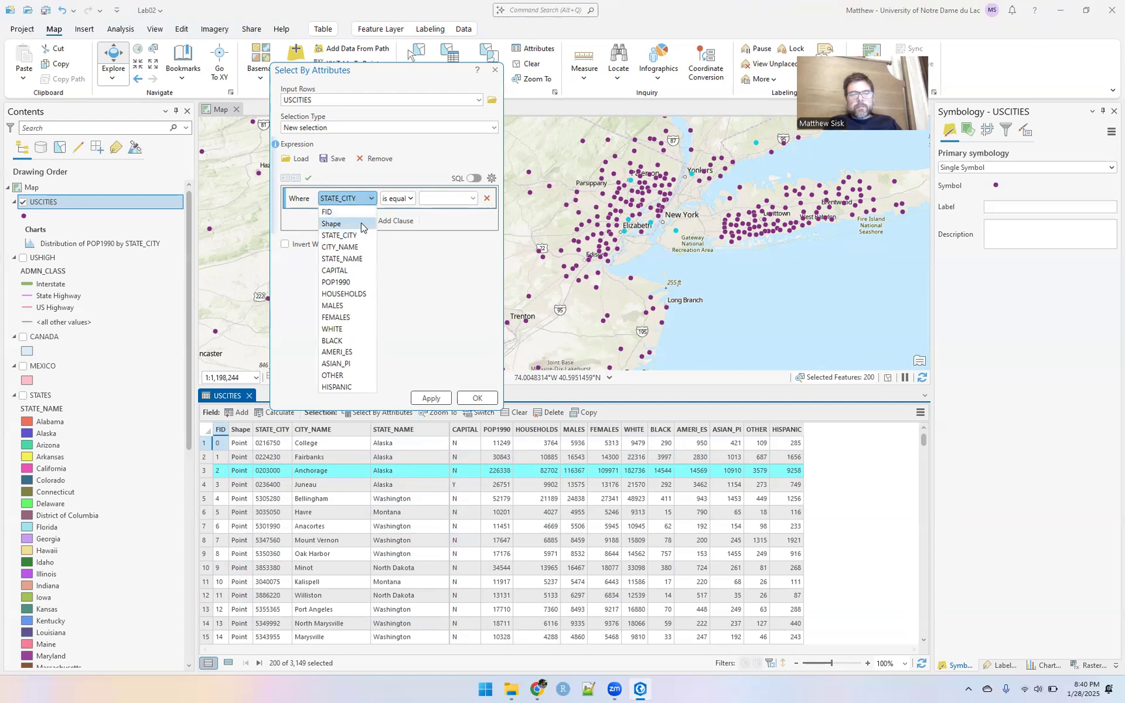
click(350, 259)
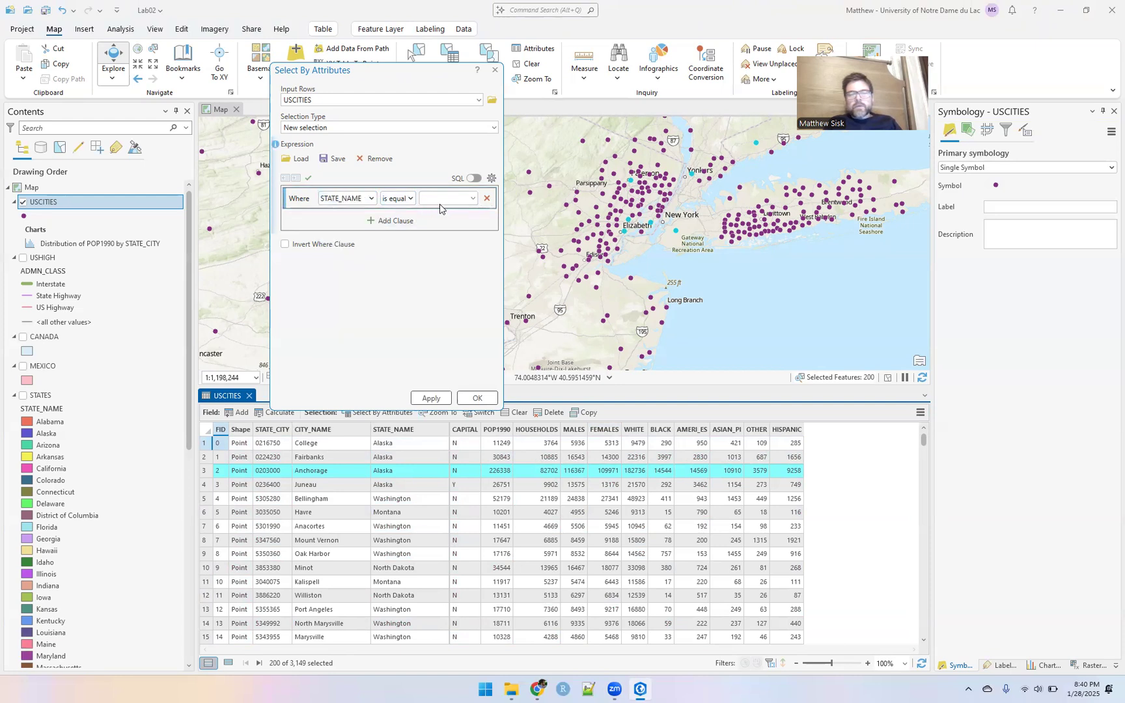
click(472, 199)
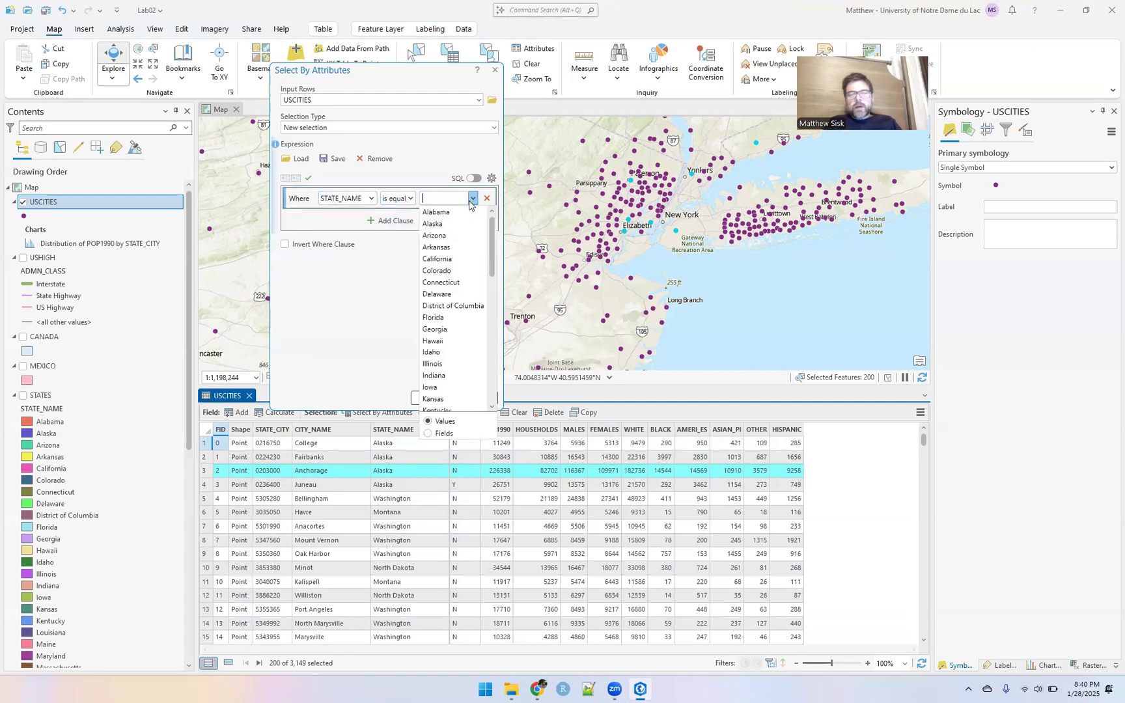
click(449, 285)
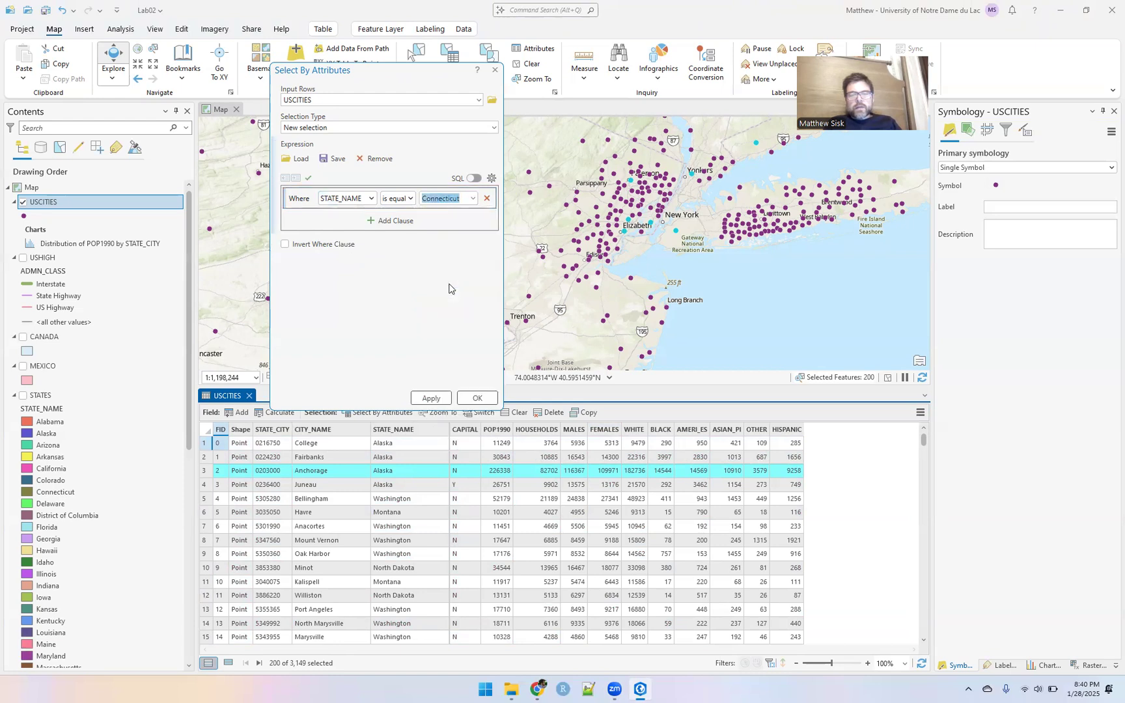
click(431, 398)
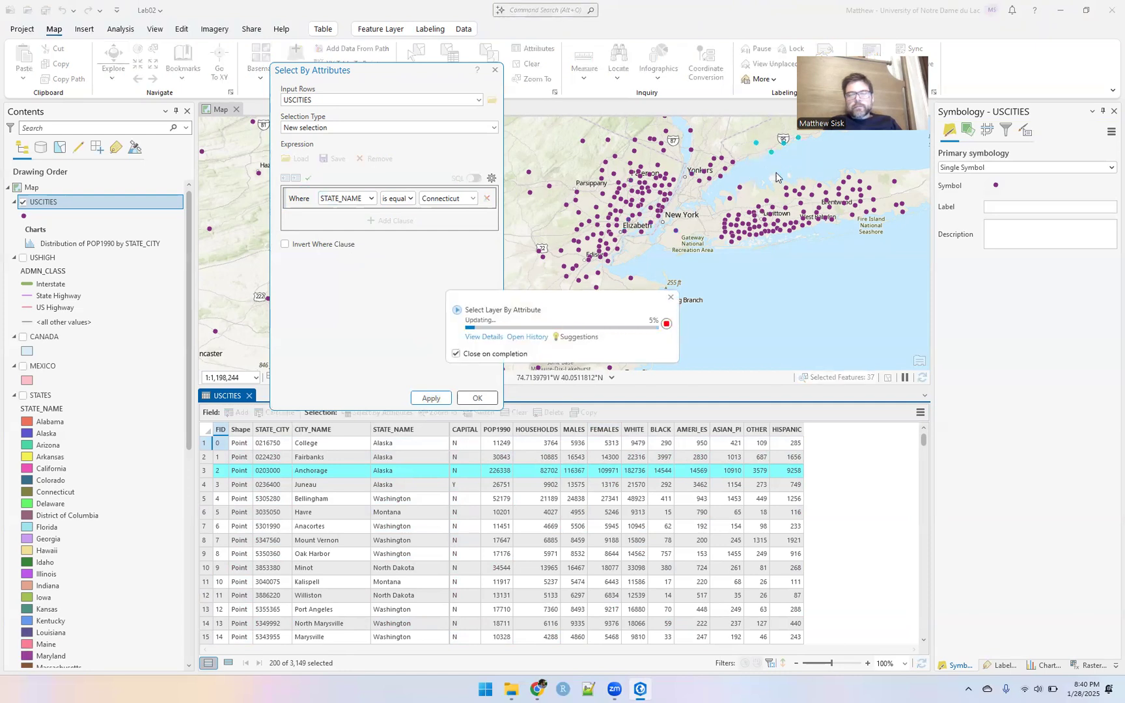
drag(789, 160, 686, 252)
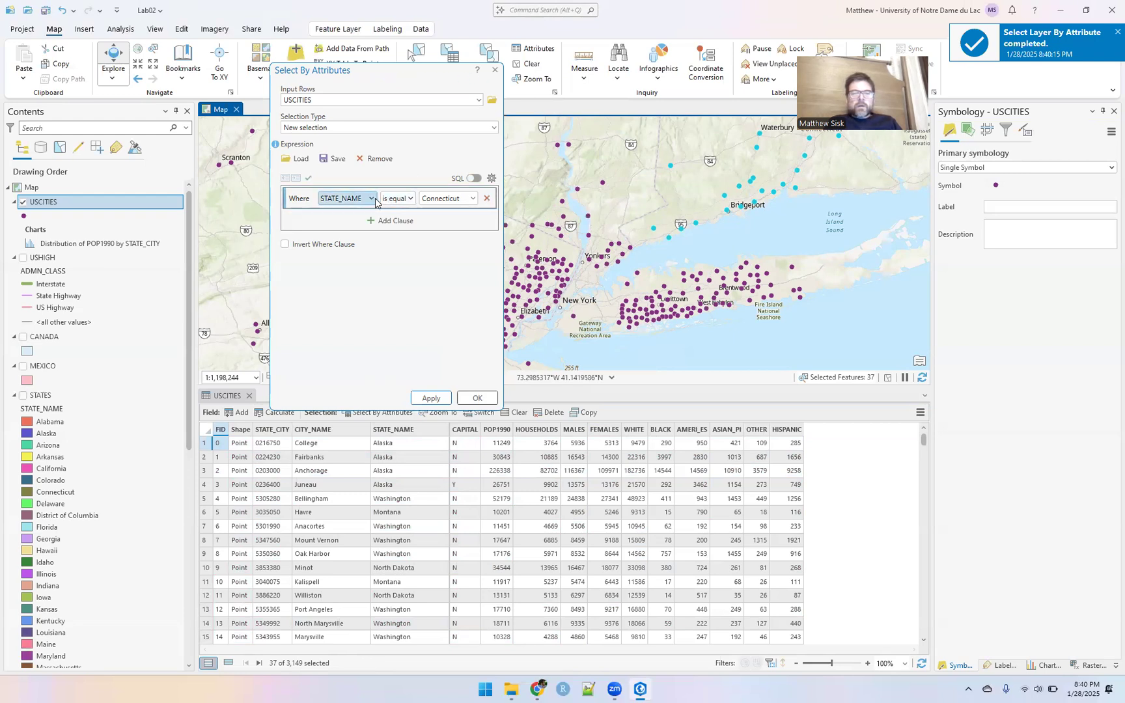
- Remove the Connecticut clause from the selection expression and add a new empty clause
click(456, 201)
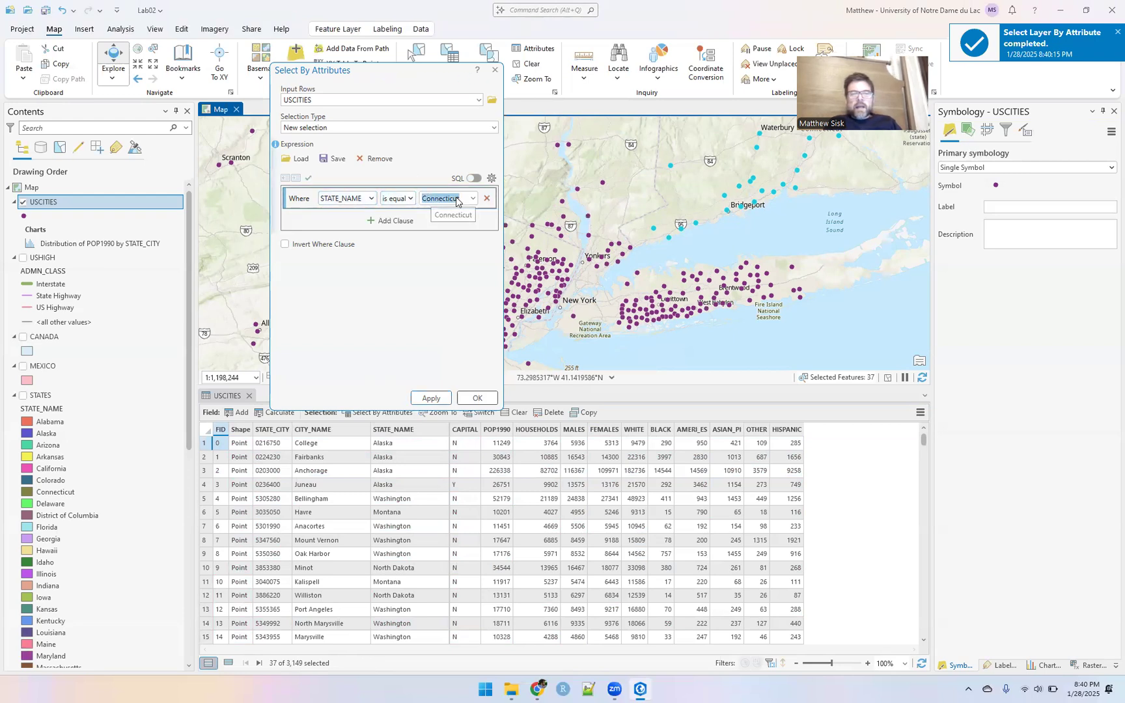
click(487, 198)
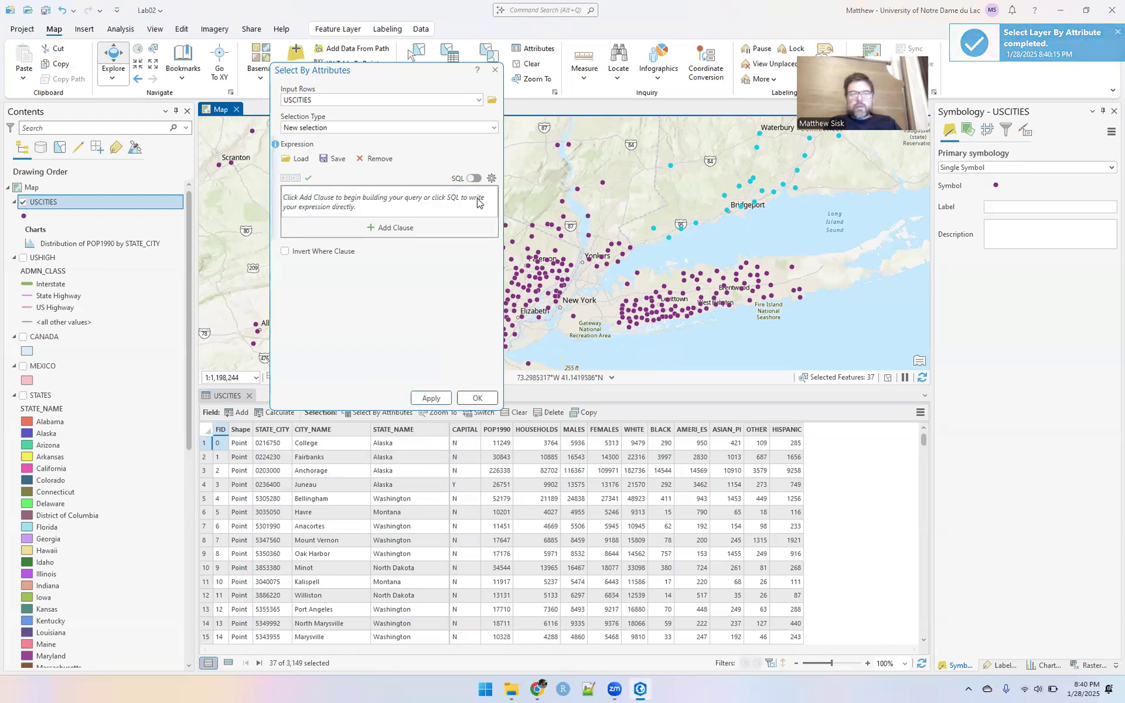
click(395, 228)
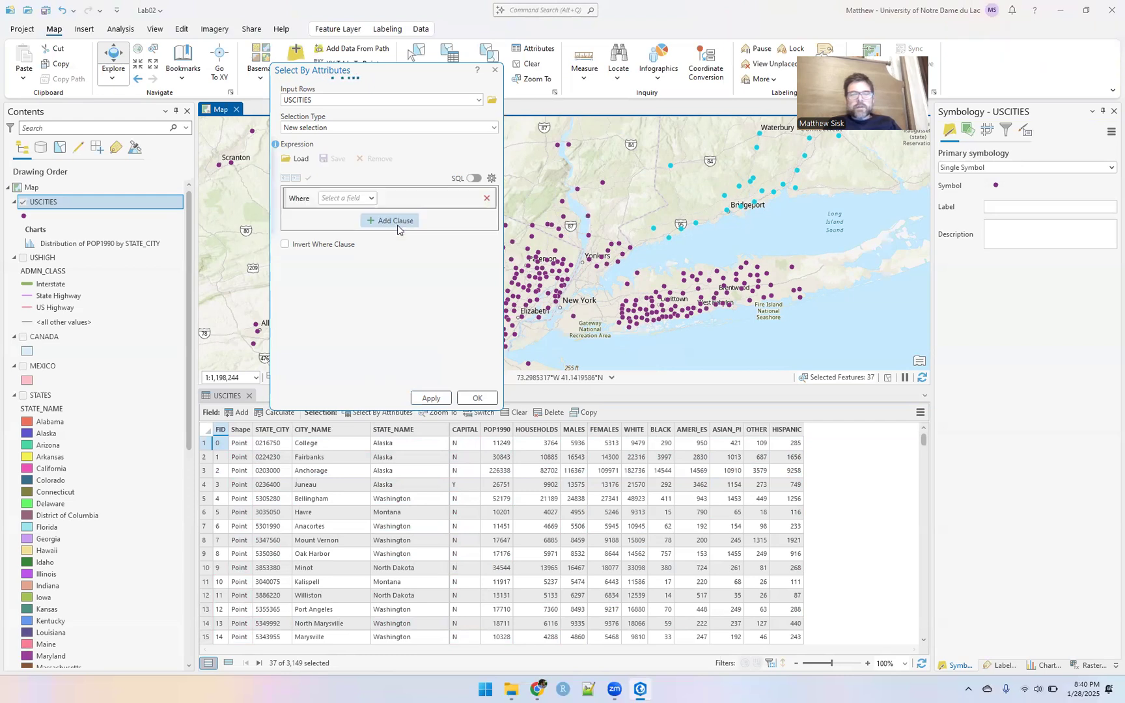
- Select the USCITIES records where MALES is greater than the FEMALES field, and show only the selected records in the table
click(373, 199)
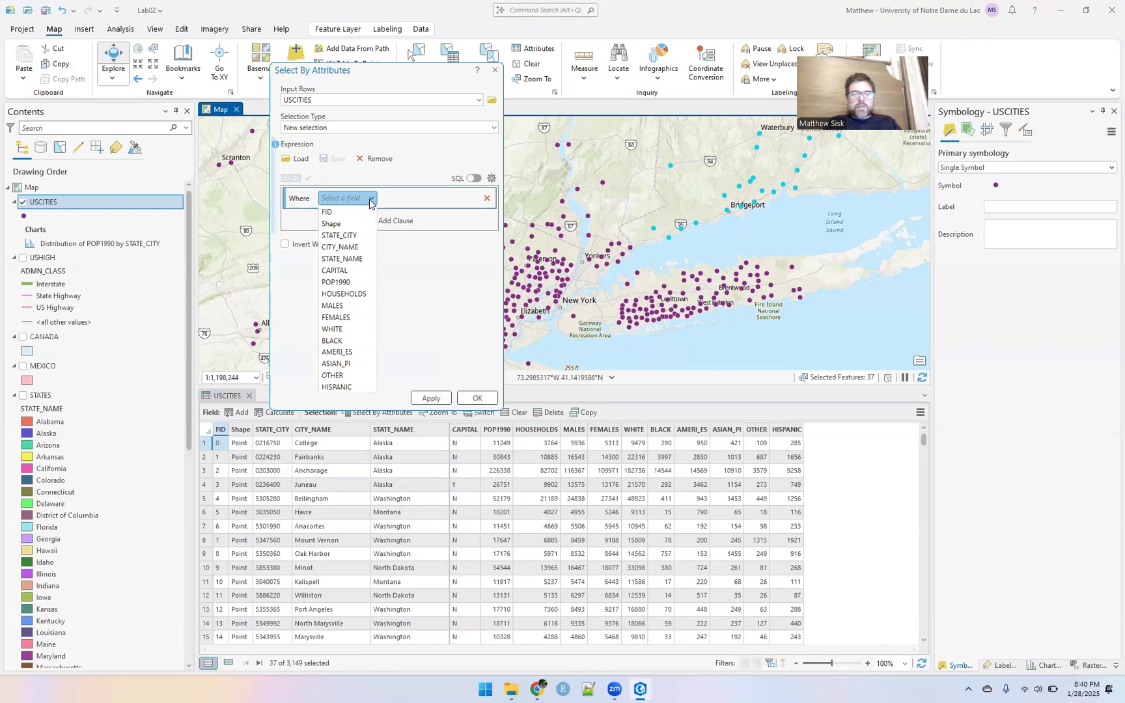
click(334, 306)
click(409, 199)
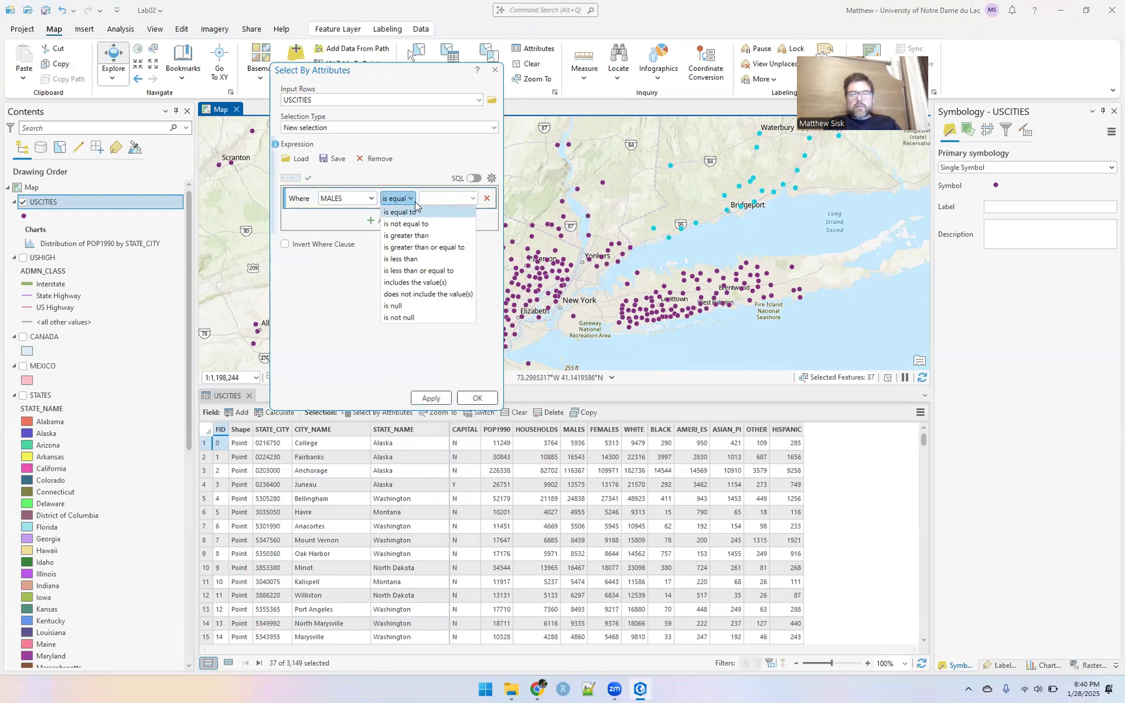
click(409, 237)
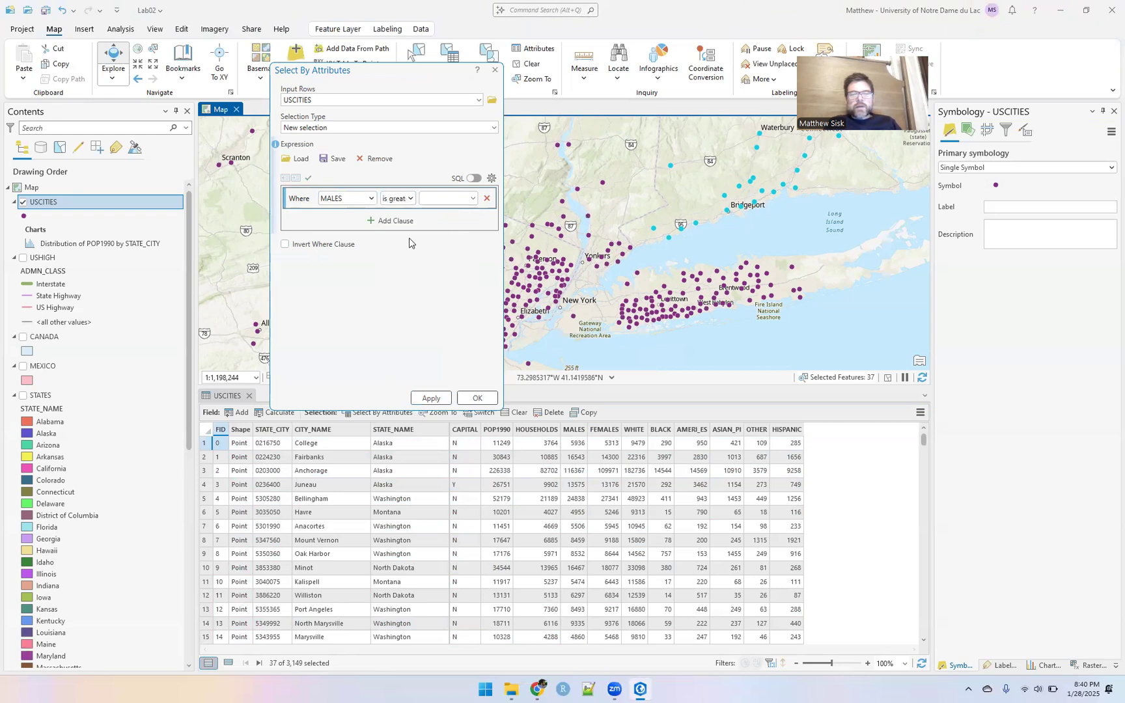
click(472, 198)
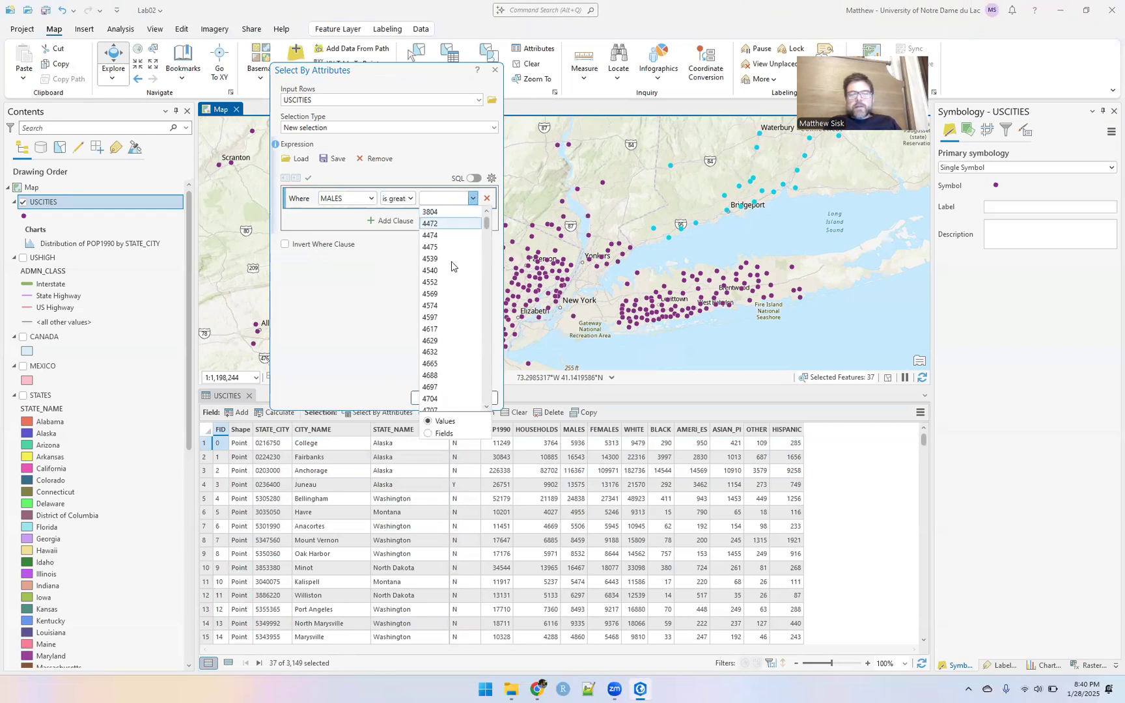
click(431, 434)
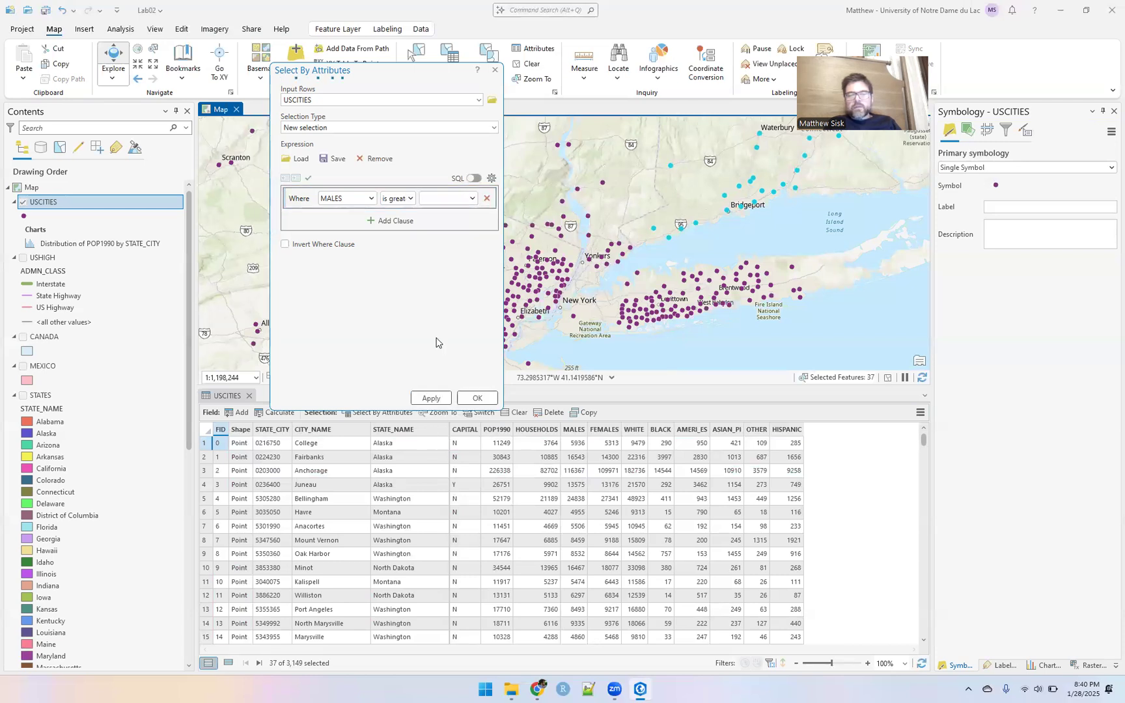
click(473, 198)
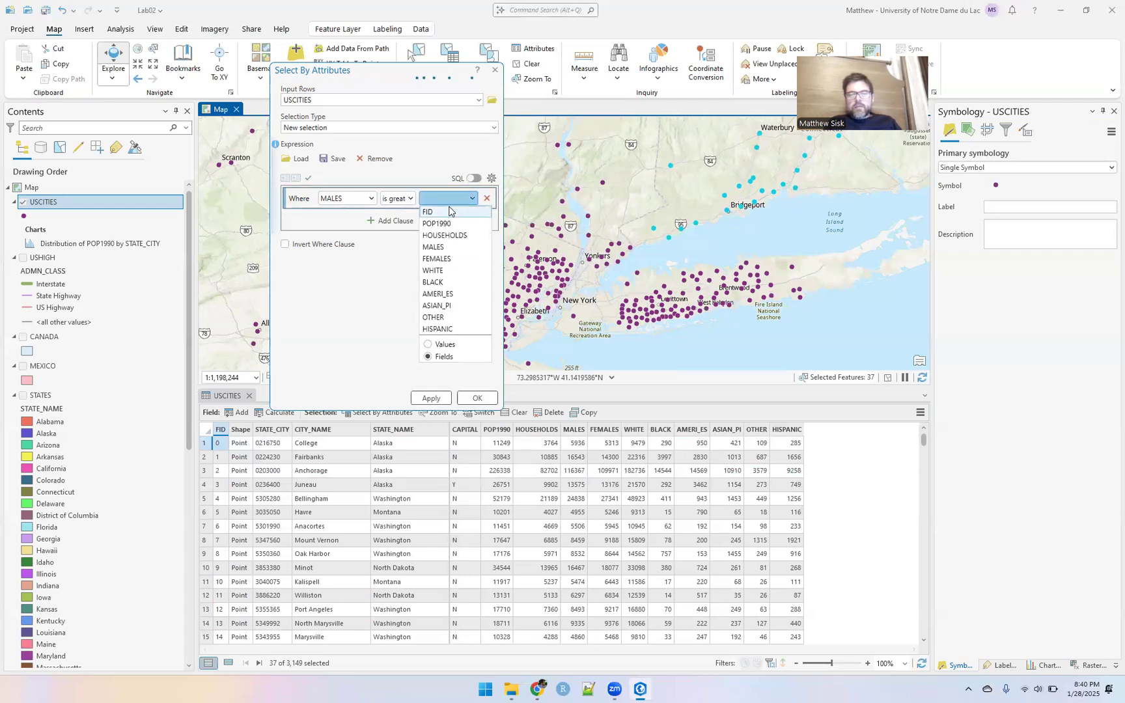
click(445, 260)
click(431, 399)
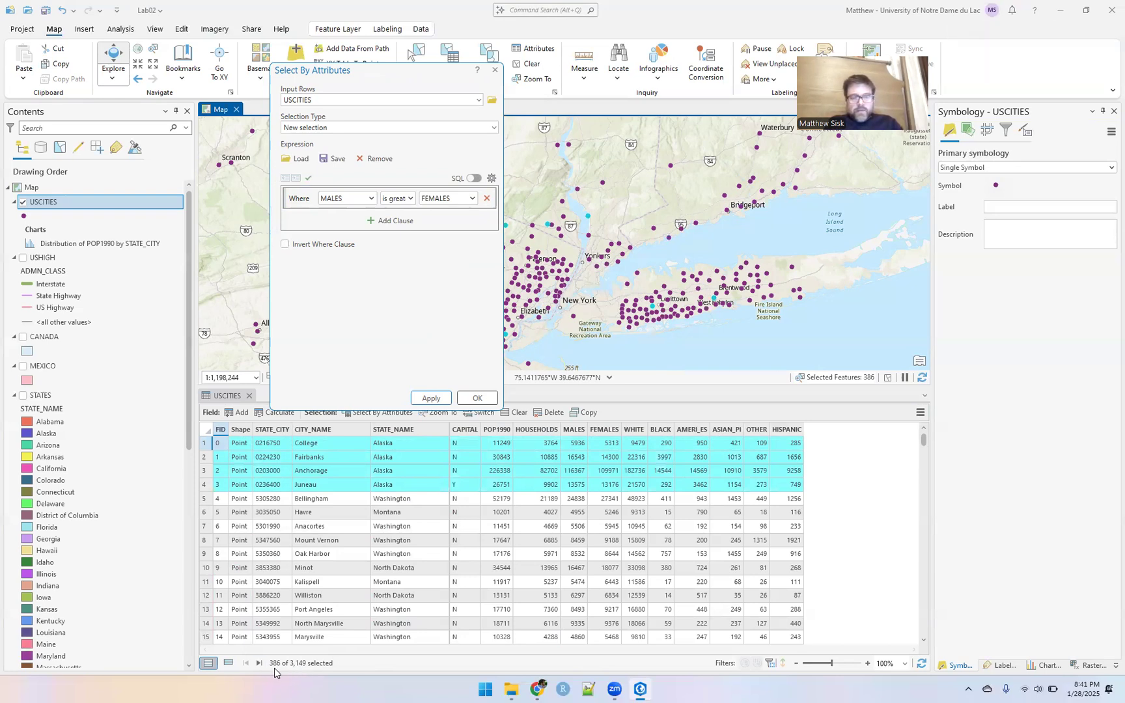
click(228, 664)
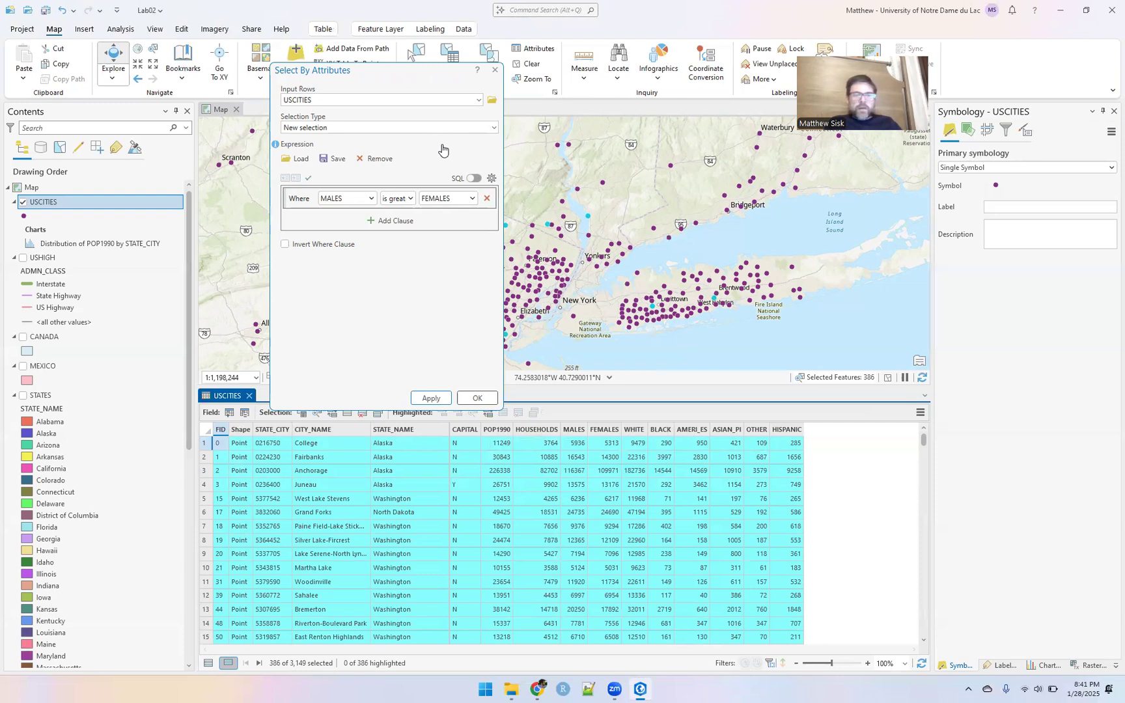
- Close the attribute selection dialog, clear the selection and show all USCITIES records in the table
click(495, 71)
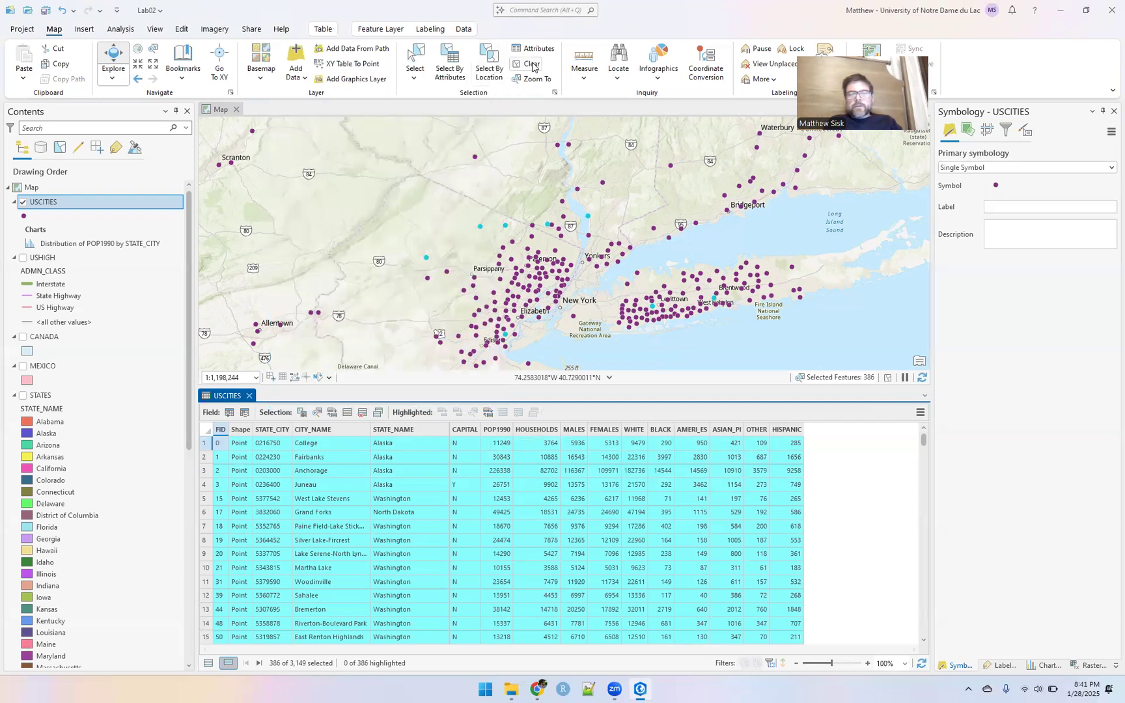
click(532, 65)
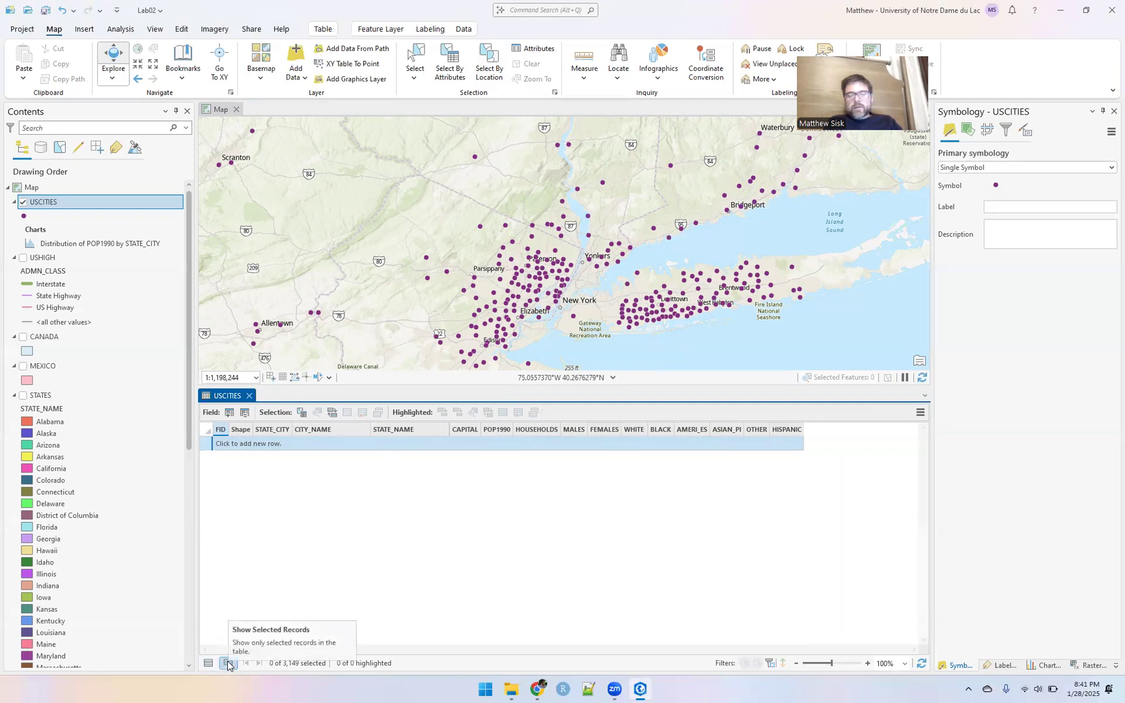
click(207, 663)
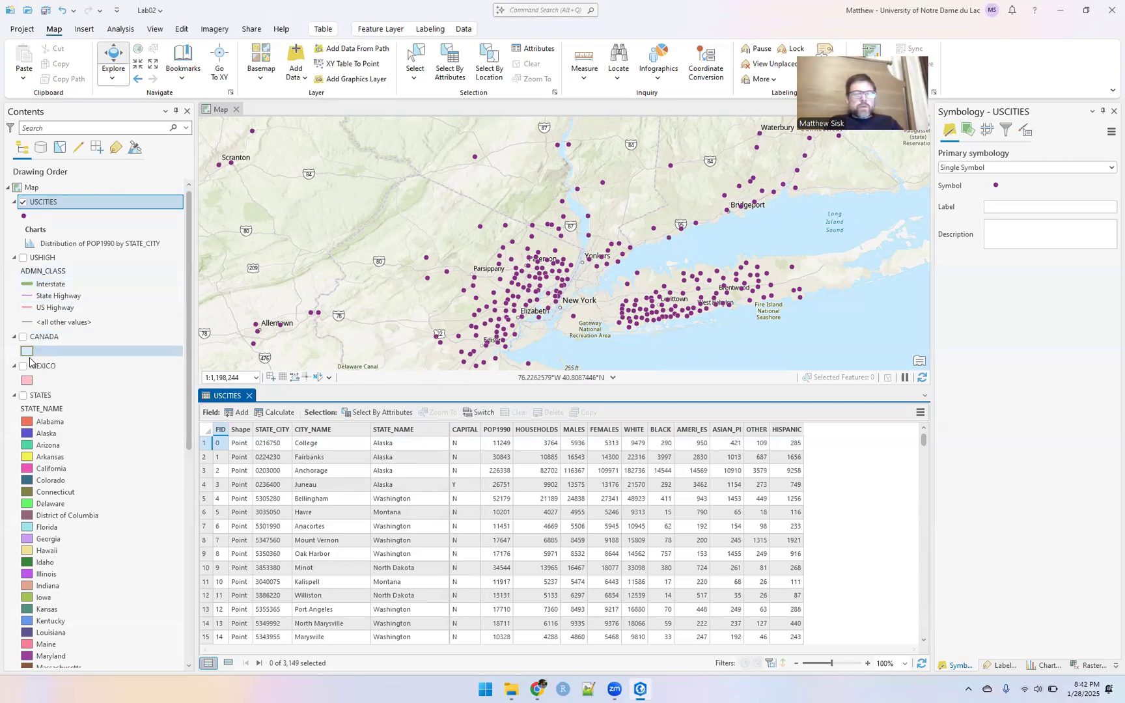
- Turn on the STATES layer and open the pop-up for West Virginia on the map
click(23, 396)
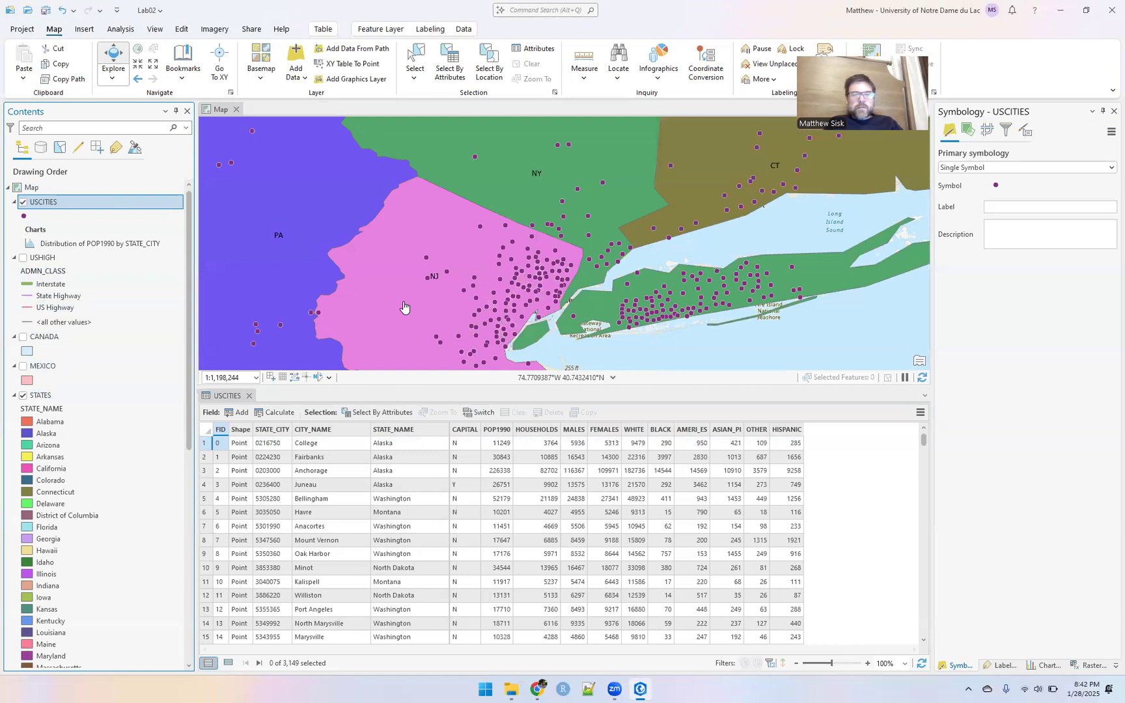
scroll(404, 307, down, 5)
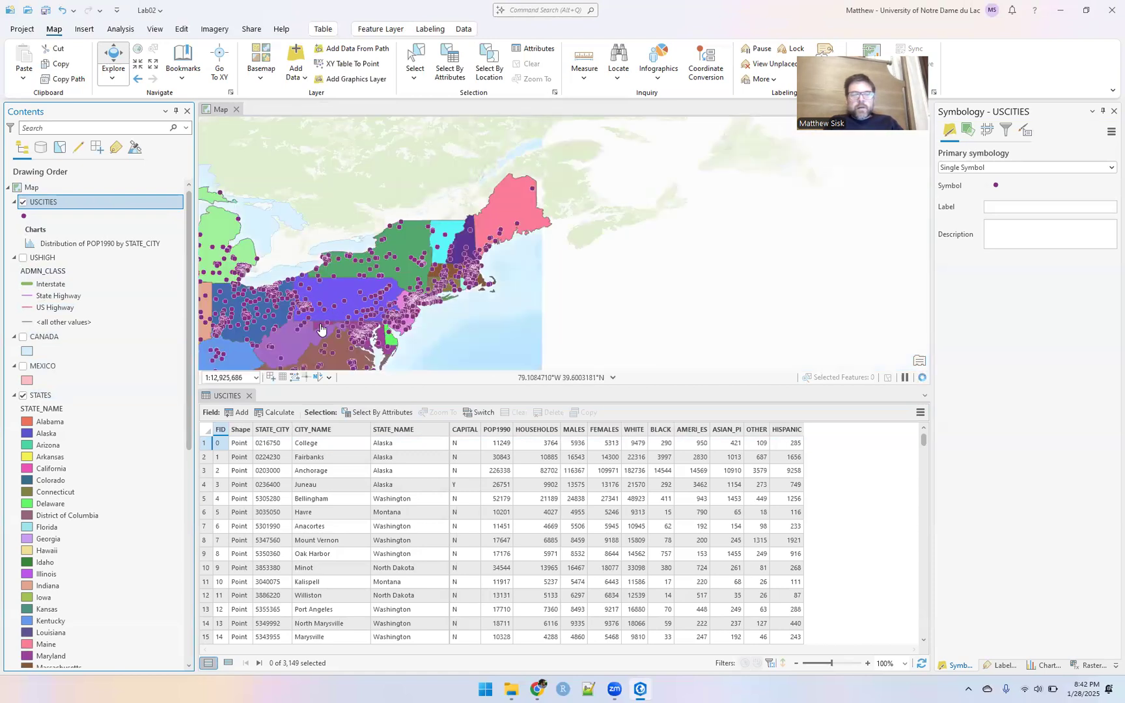
click(289, 351)
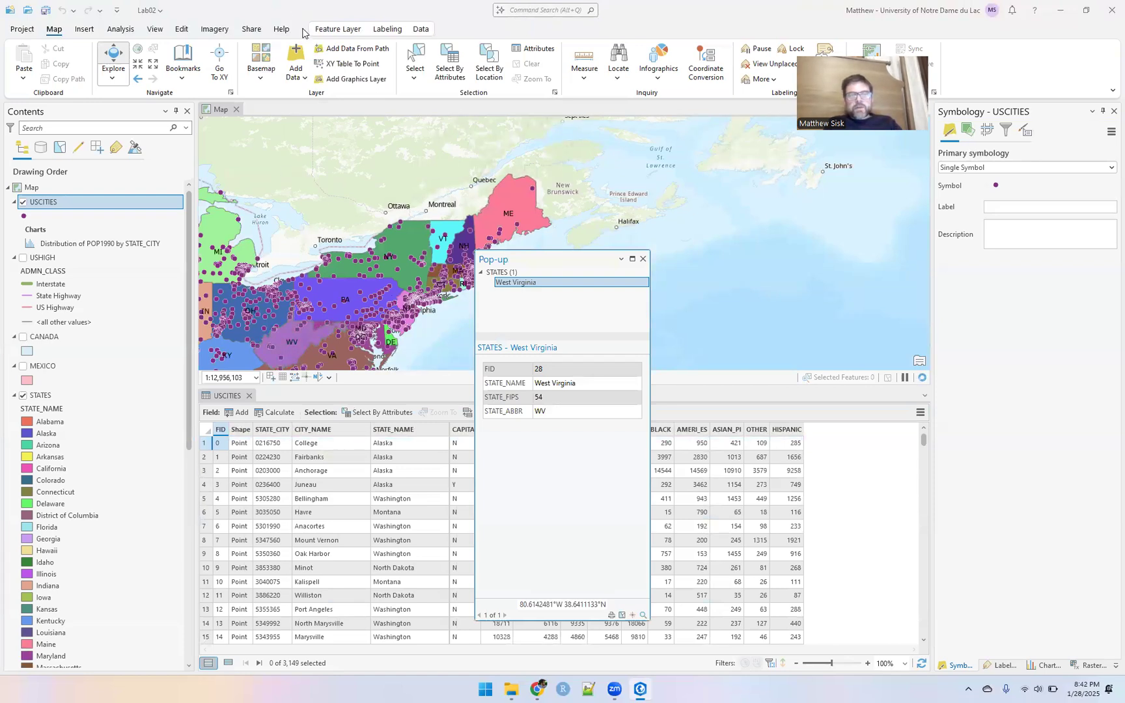
- Select West Virginia interactively on the map and close its pop-up
click(415, 64)
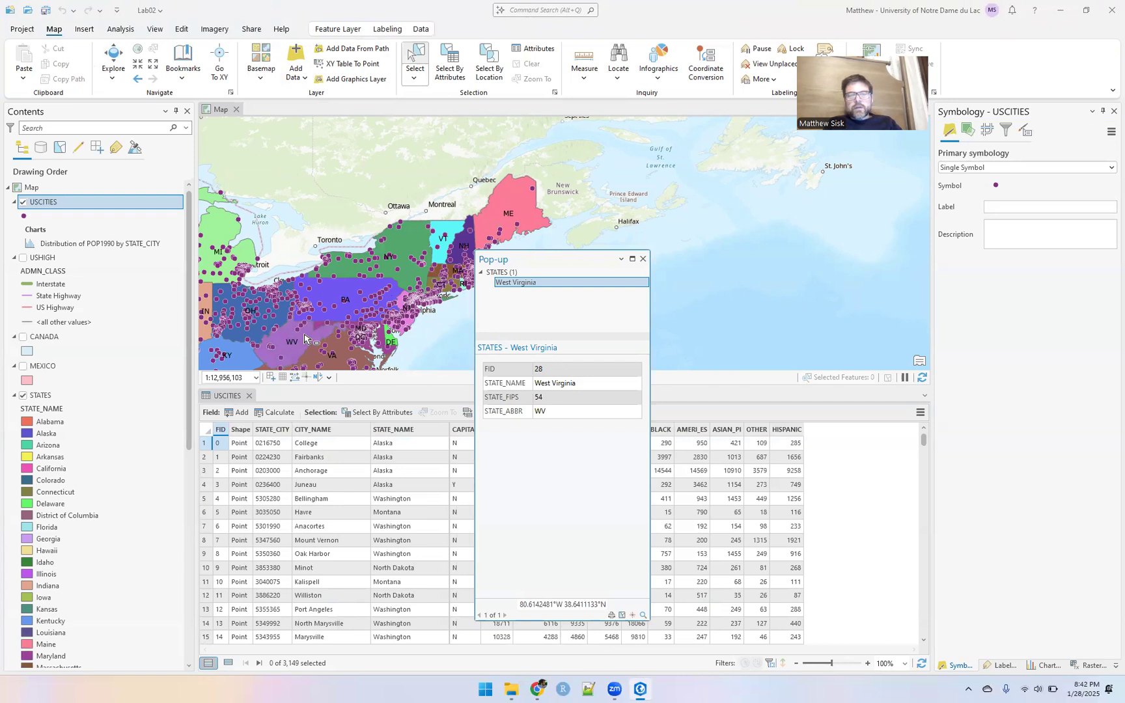
click(290, 353)
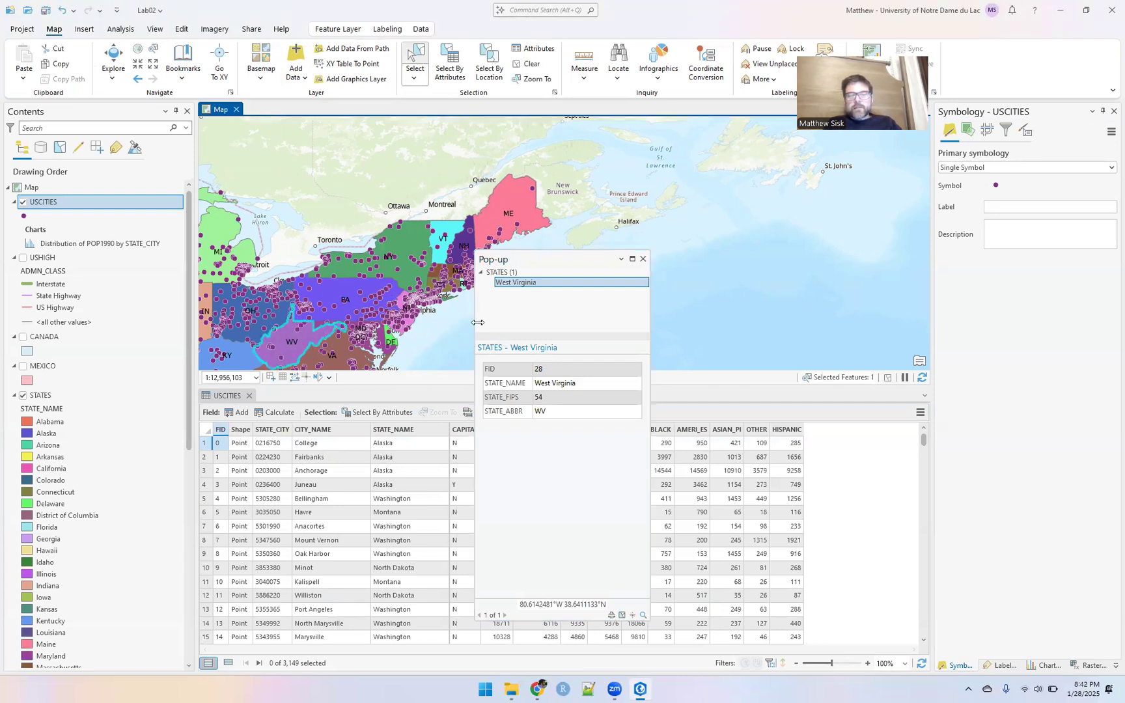
click(642, 259)
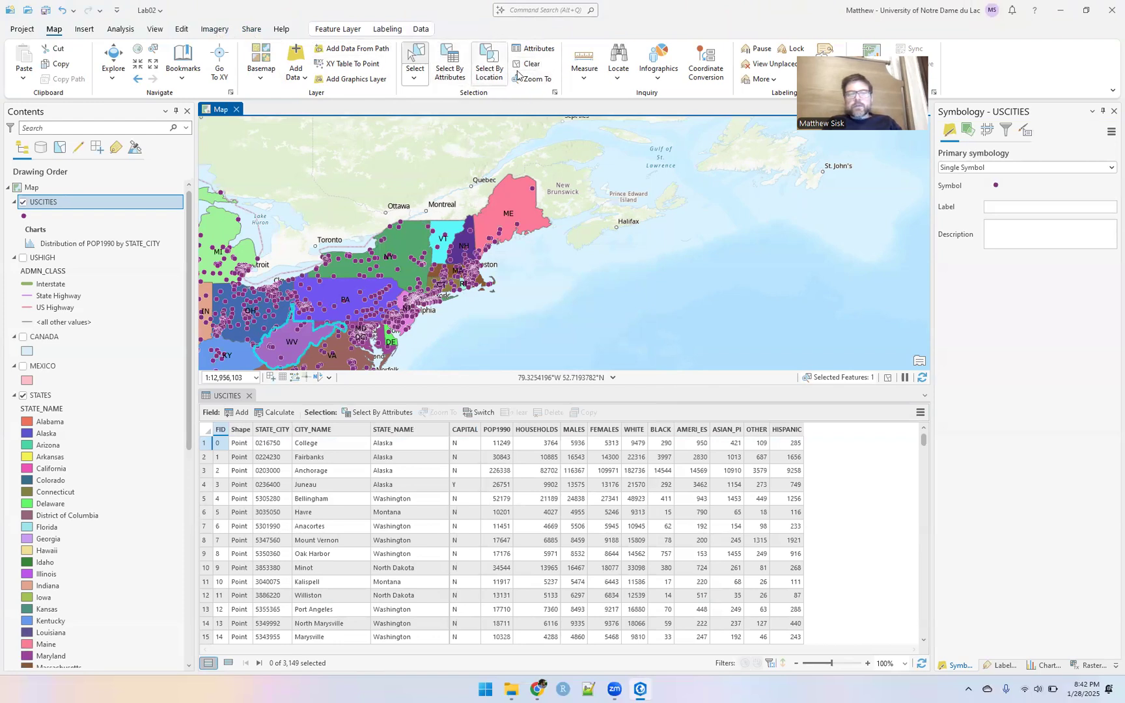
- Select the USCITIES features that intersect the selected STATES record, using Select By Location
click(490, 67)
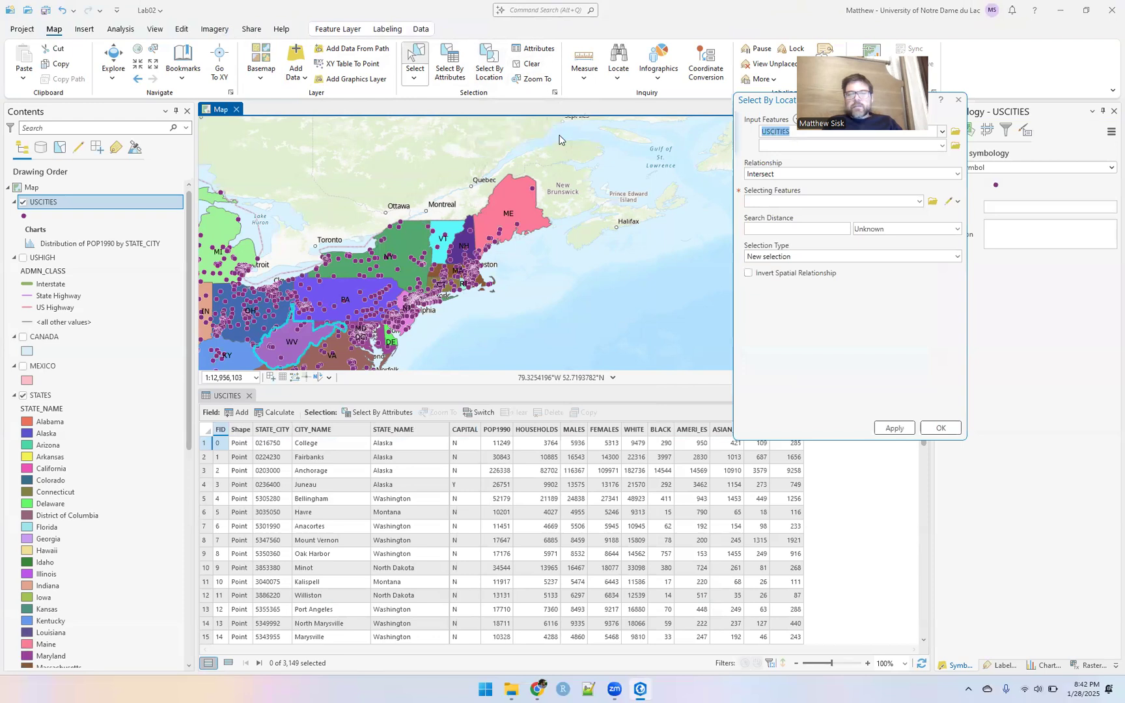
drag(559, 139, 560, 138)
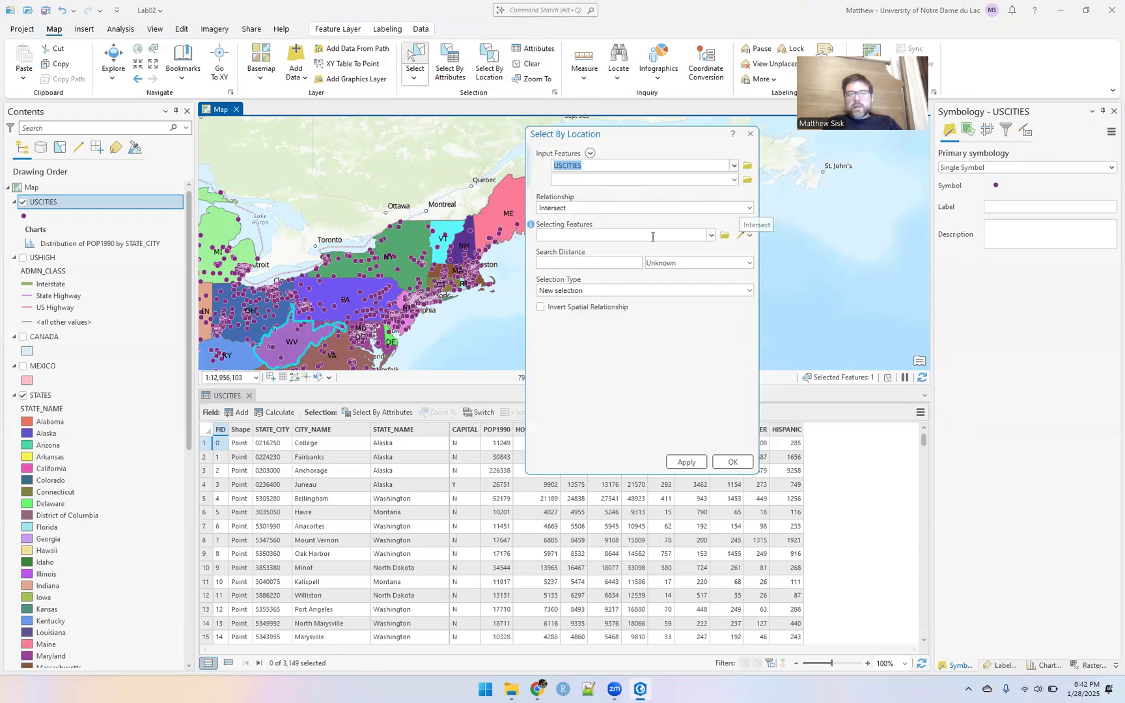
click(710, 235)
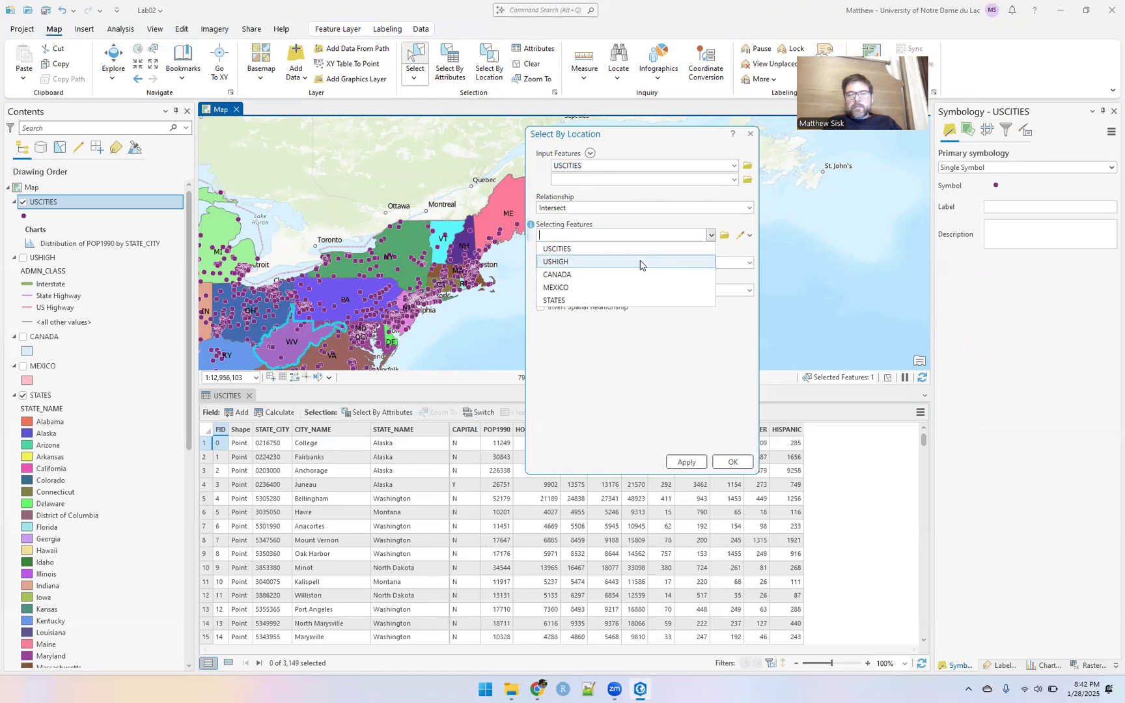
click(567, 301)
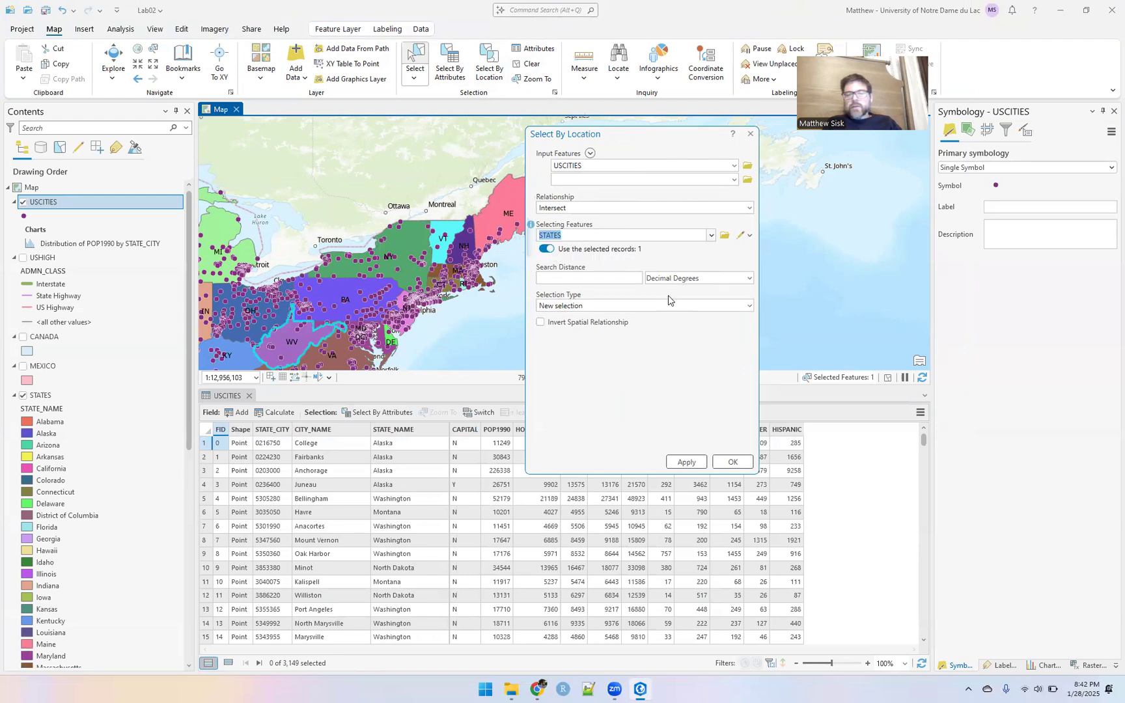
click(687, 461)
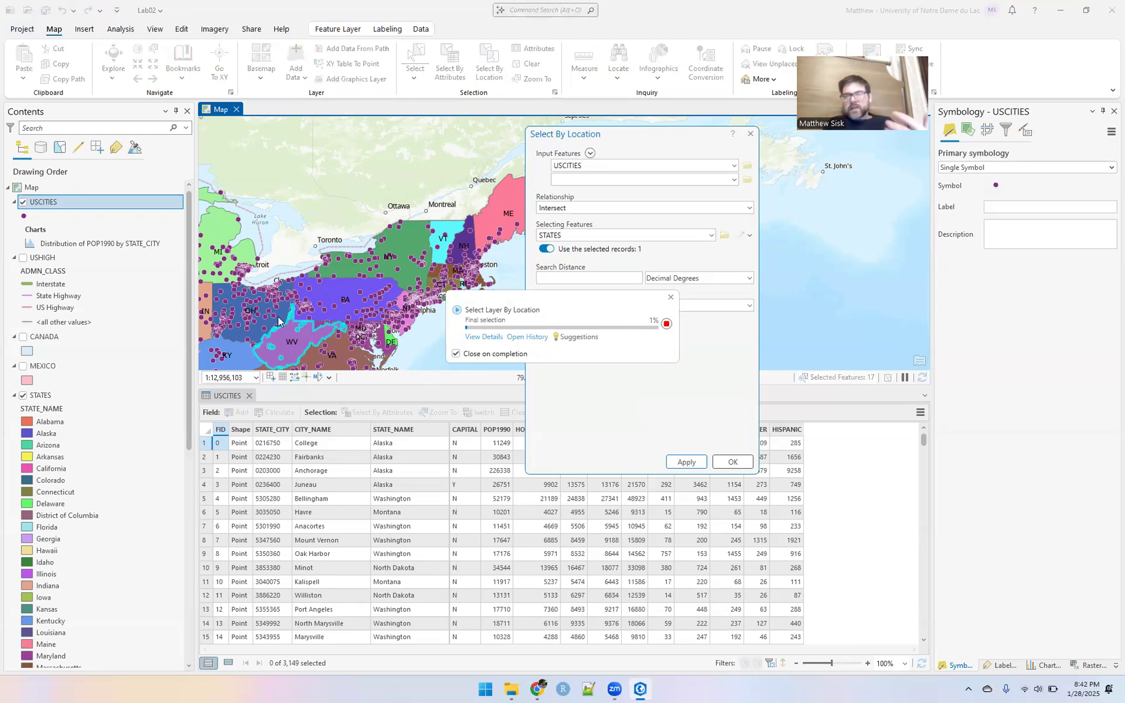
- Turn on the USHIGH layer, add it as a second input, and apply the intersect selection with the selected state
click(22, 260)
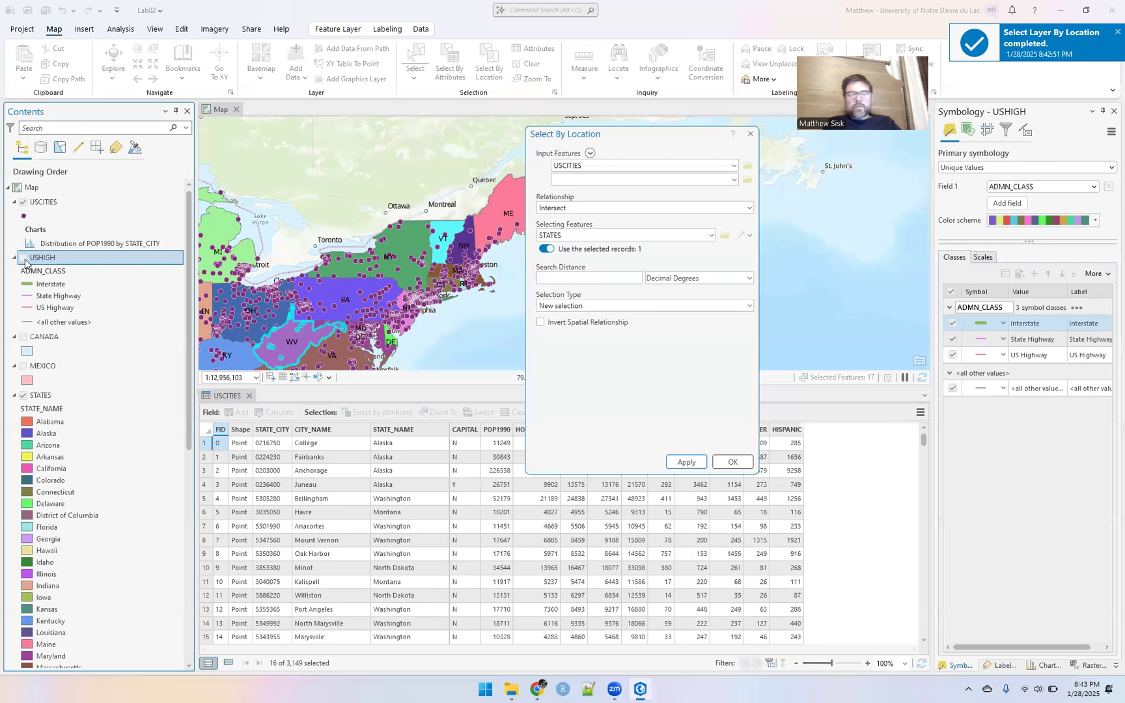
click(24, 258)
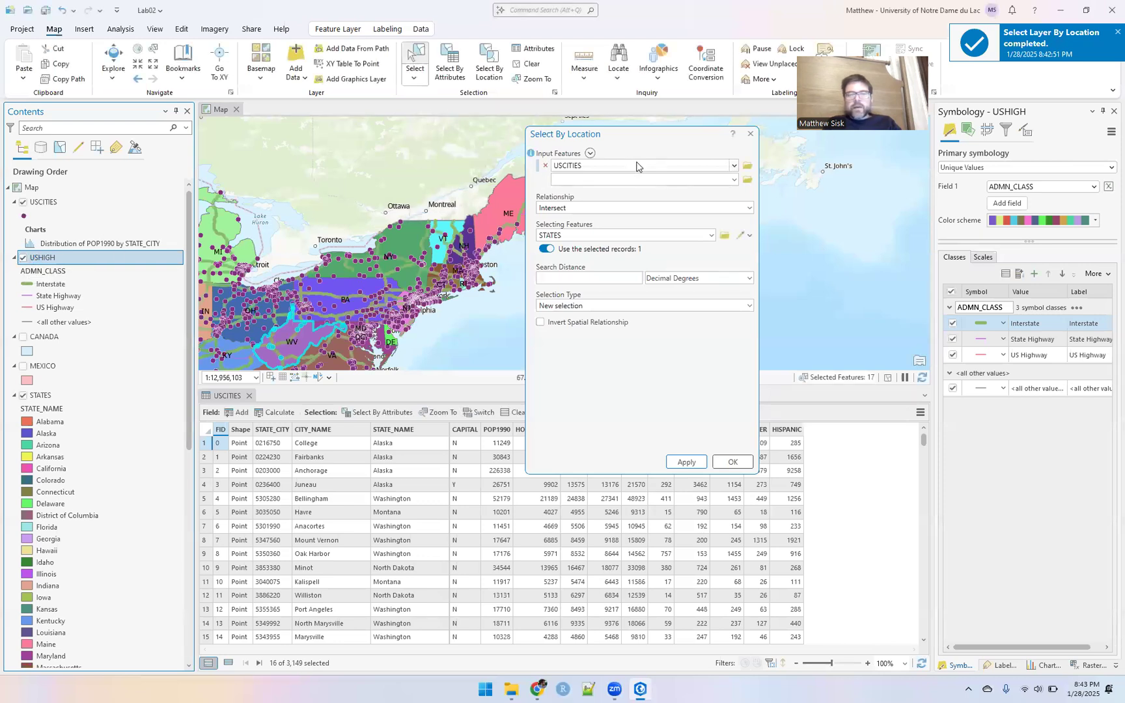
click(732, 180)
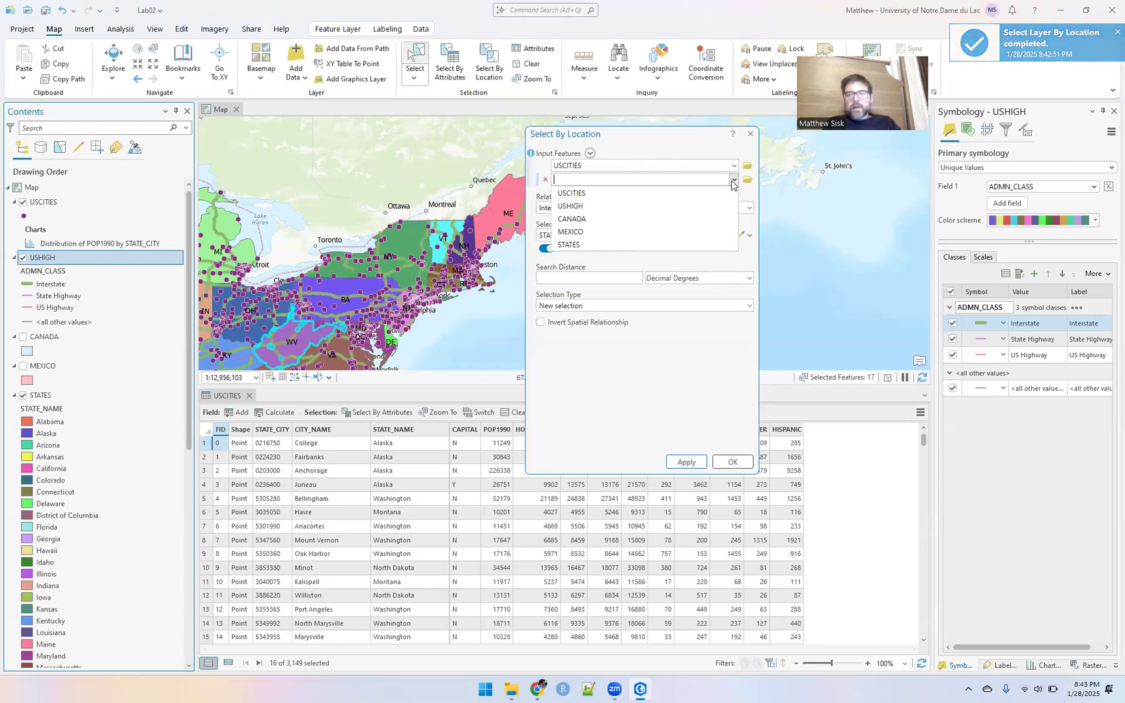
click(661, 193)
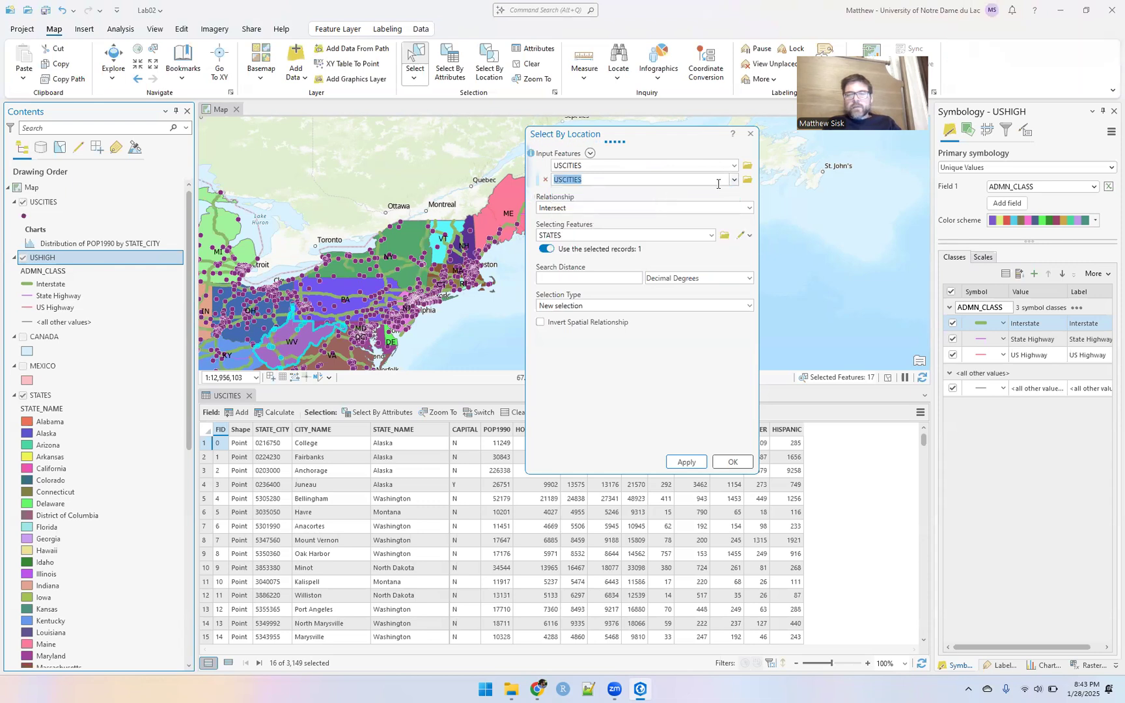
click(734, 180)
click(643, 204)
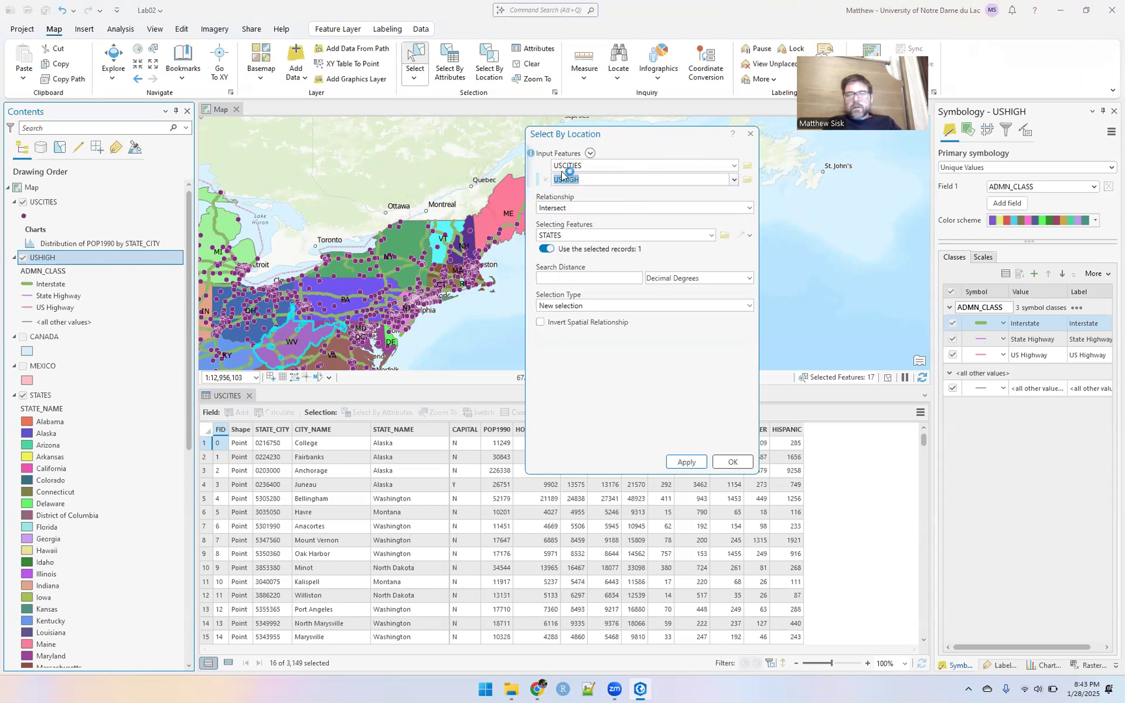
click(686, 463)
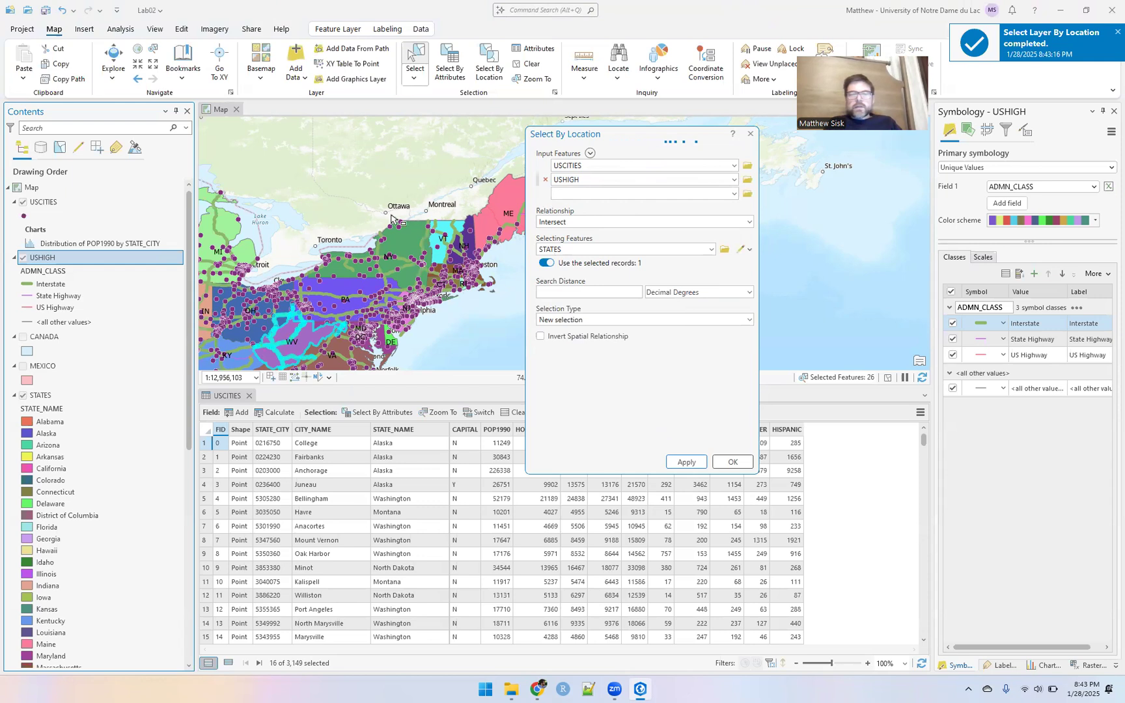
- Turn off the use of selected records for the selecting features and remove USHIGH from the input features
click(547, 263)
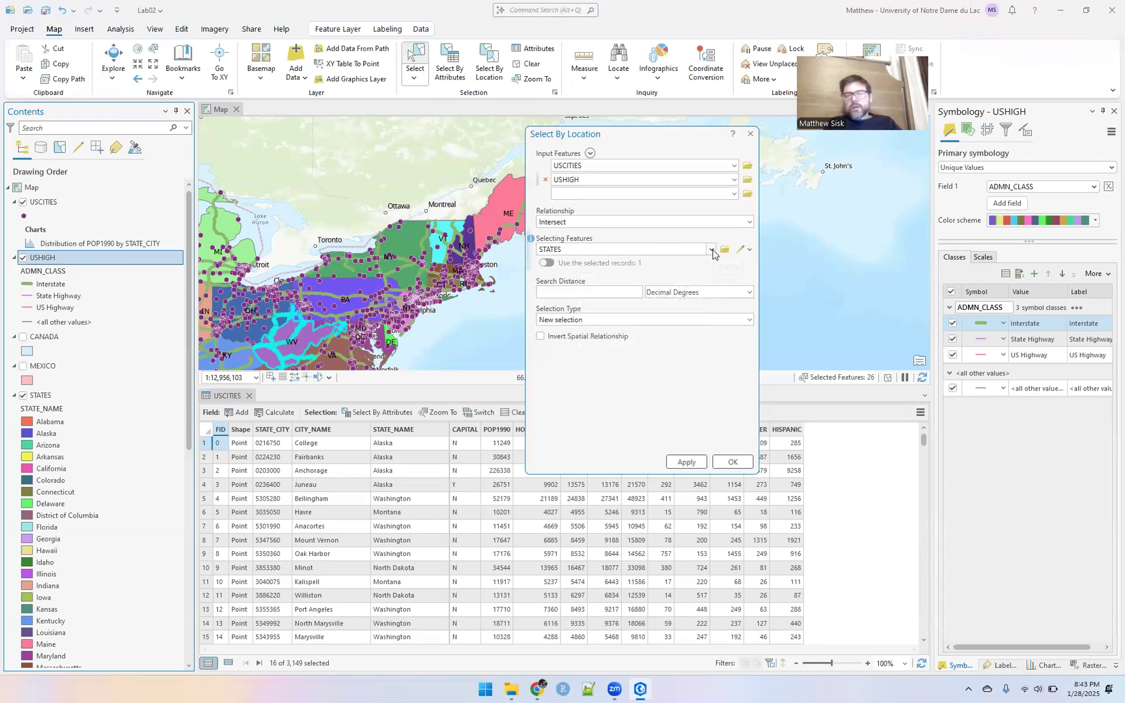
click(733, 180)
click(552, 183)
click(553, 182)
click(549, 180)
click(546, 180)
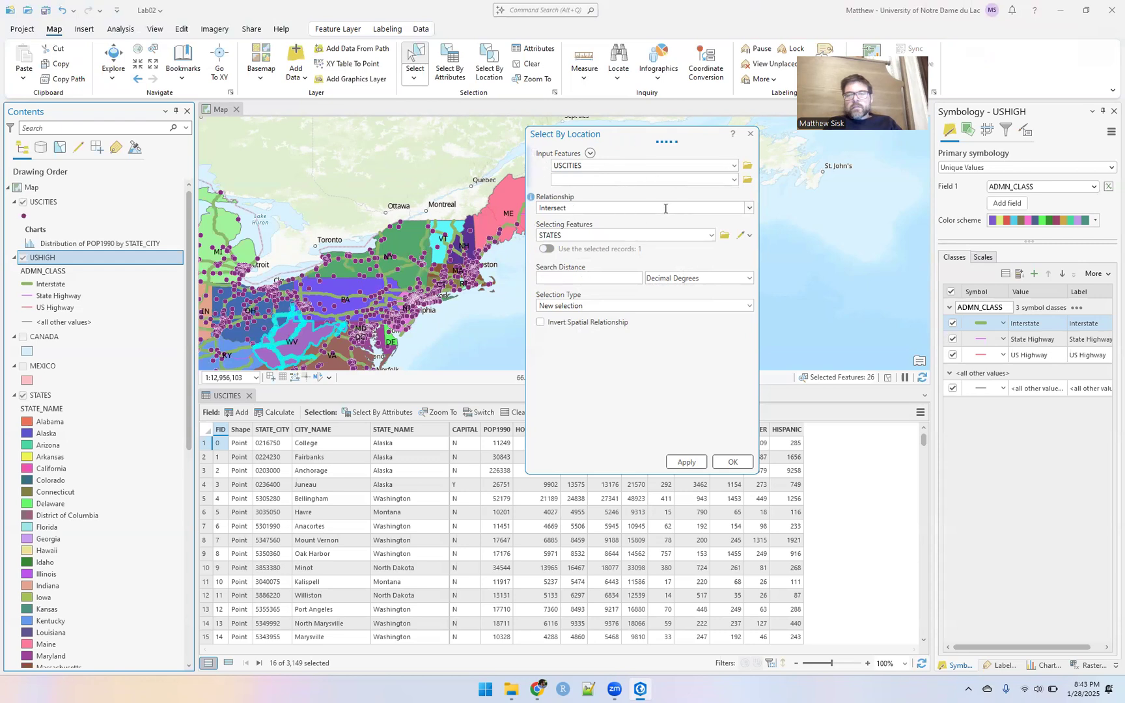
- Select the USCITIES features within a distance of 1000 meters of the USHIGH features
click(749, 209)
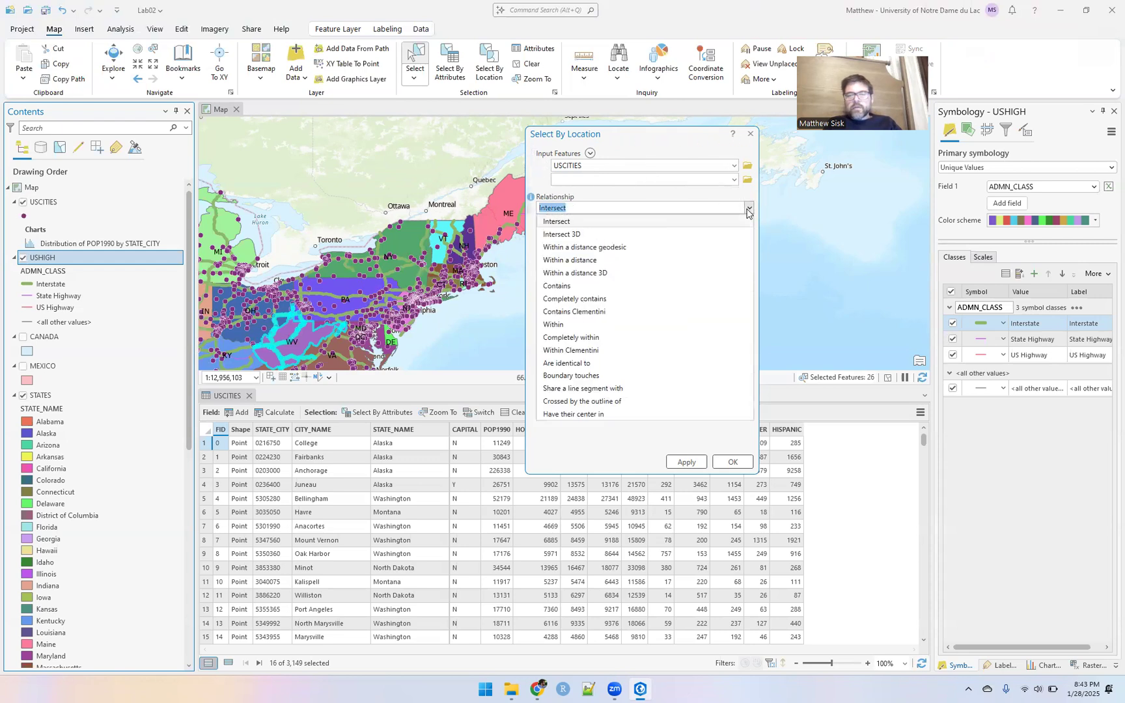
click(651, 259)
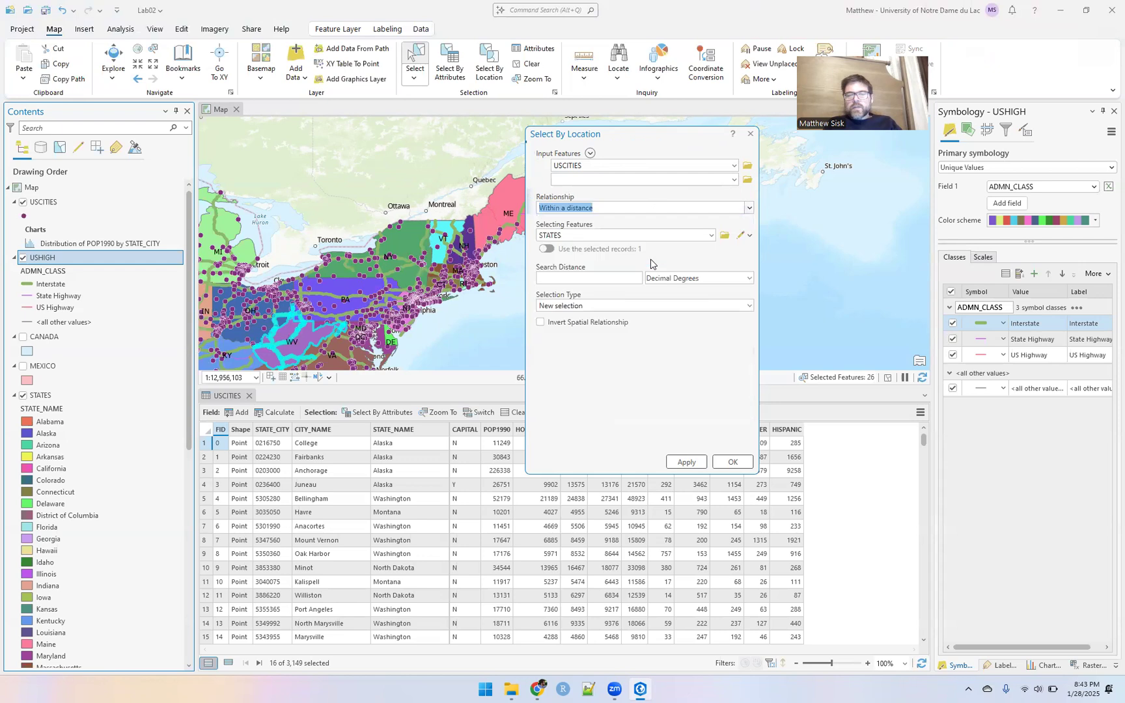
click(713, 237)
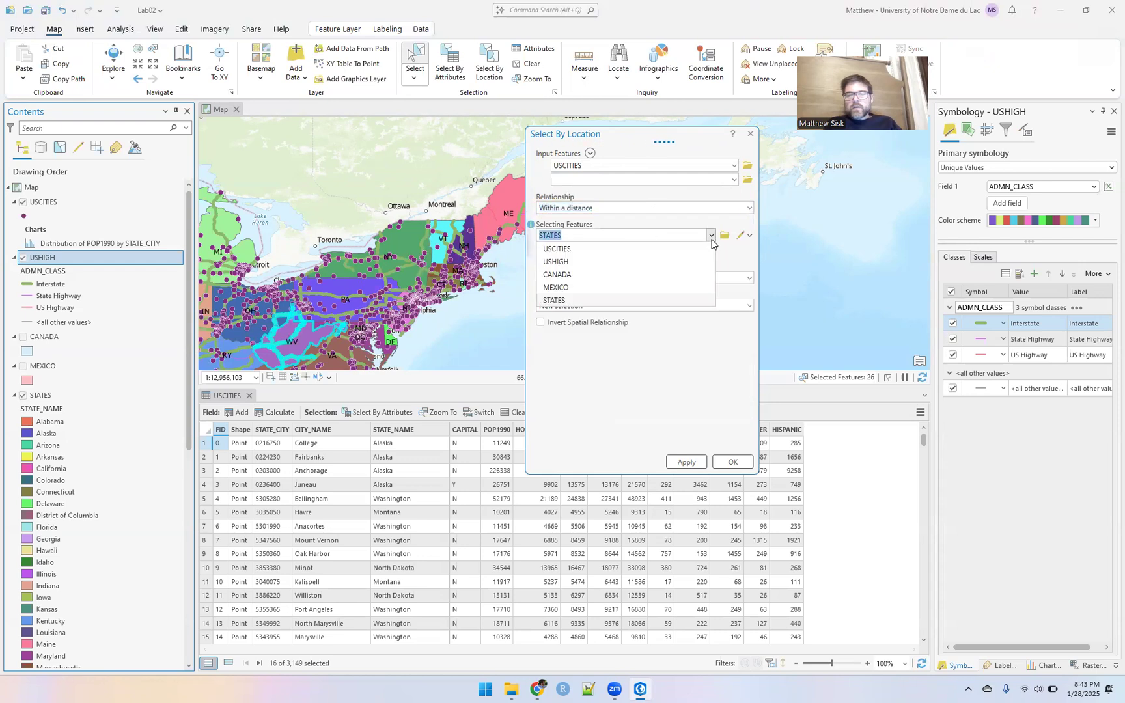
click(642, 262)
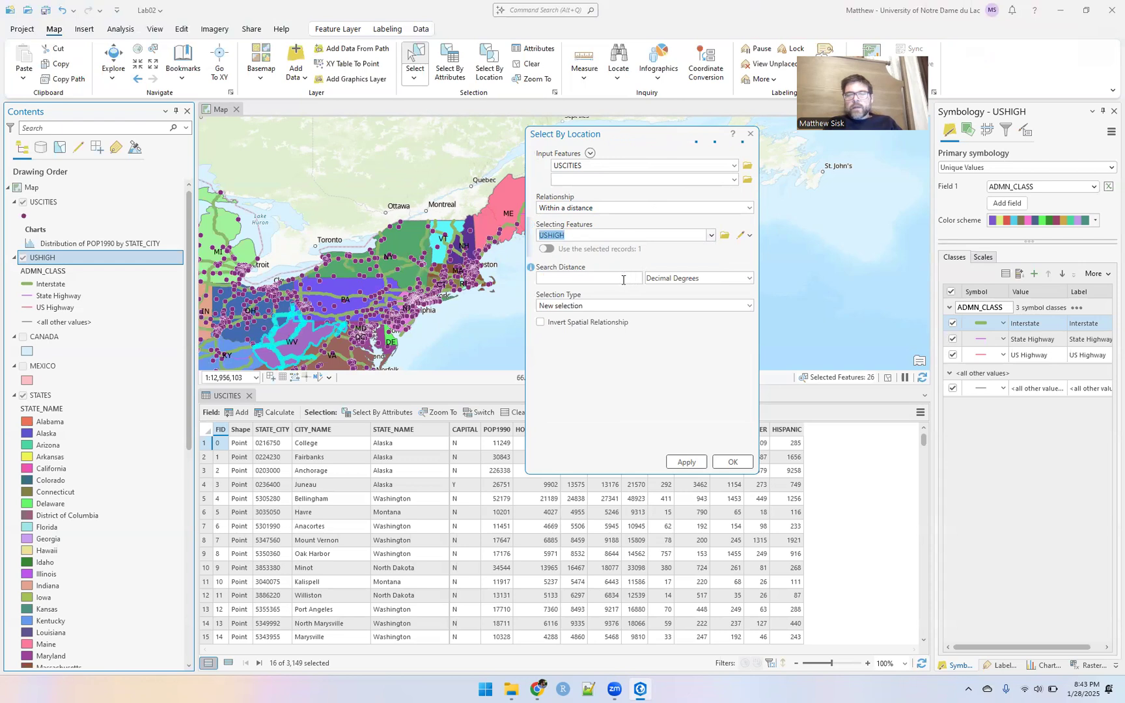
click(623, 280)
text(1000)
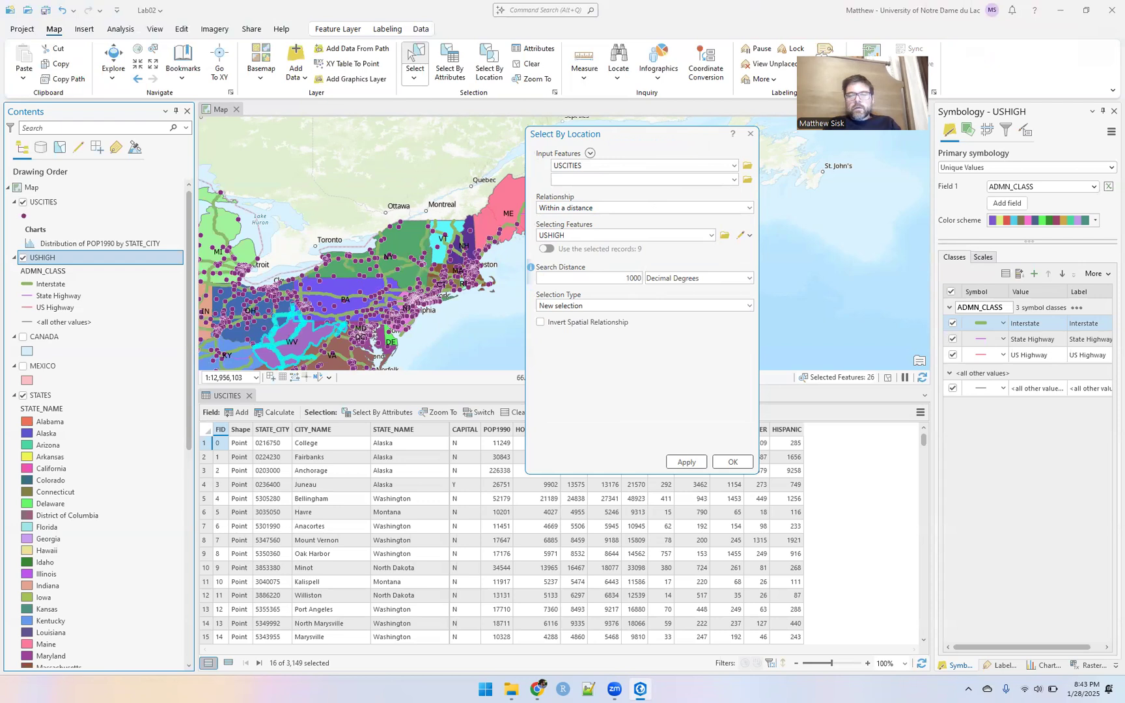
click(706, 279)
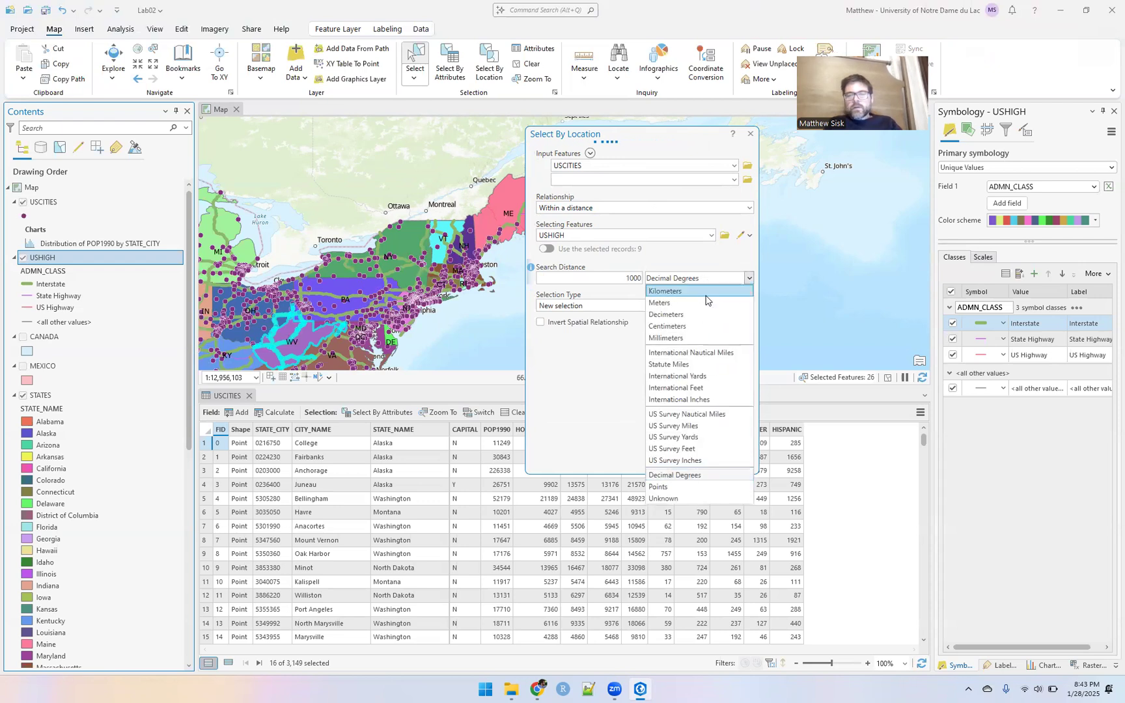
click(706, 303)
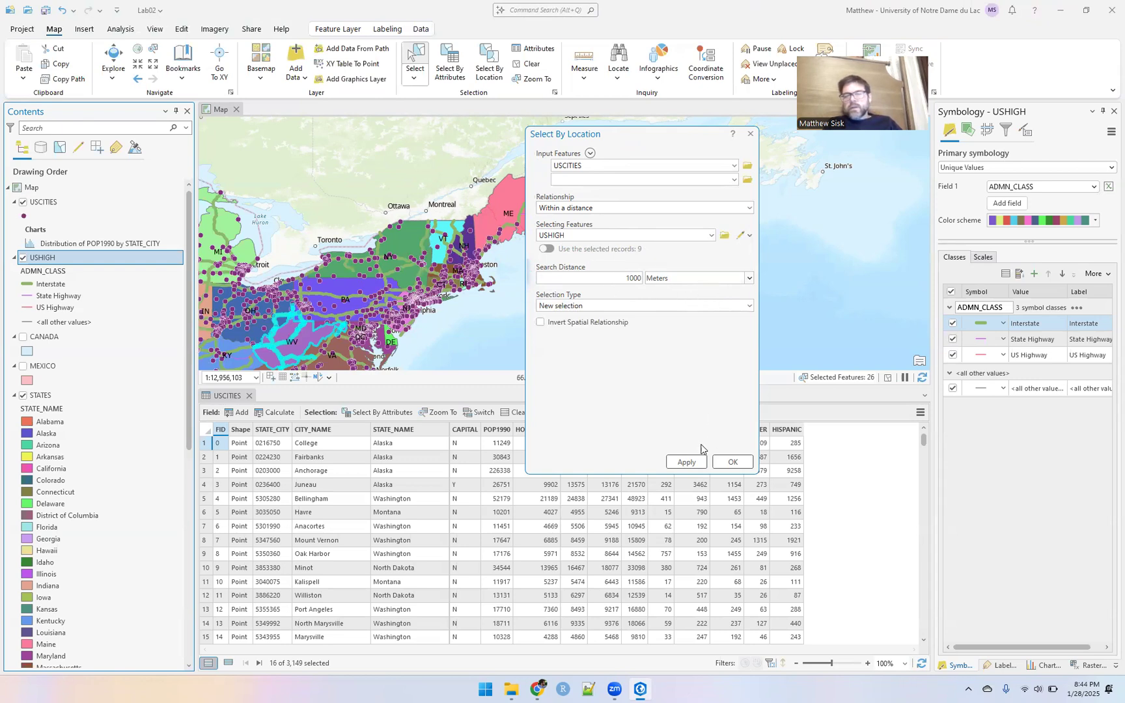
click(687, 461)
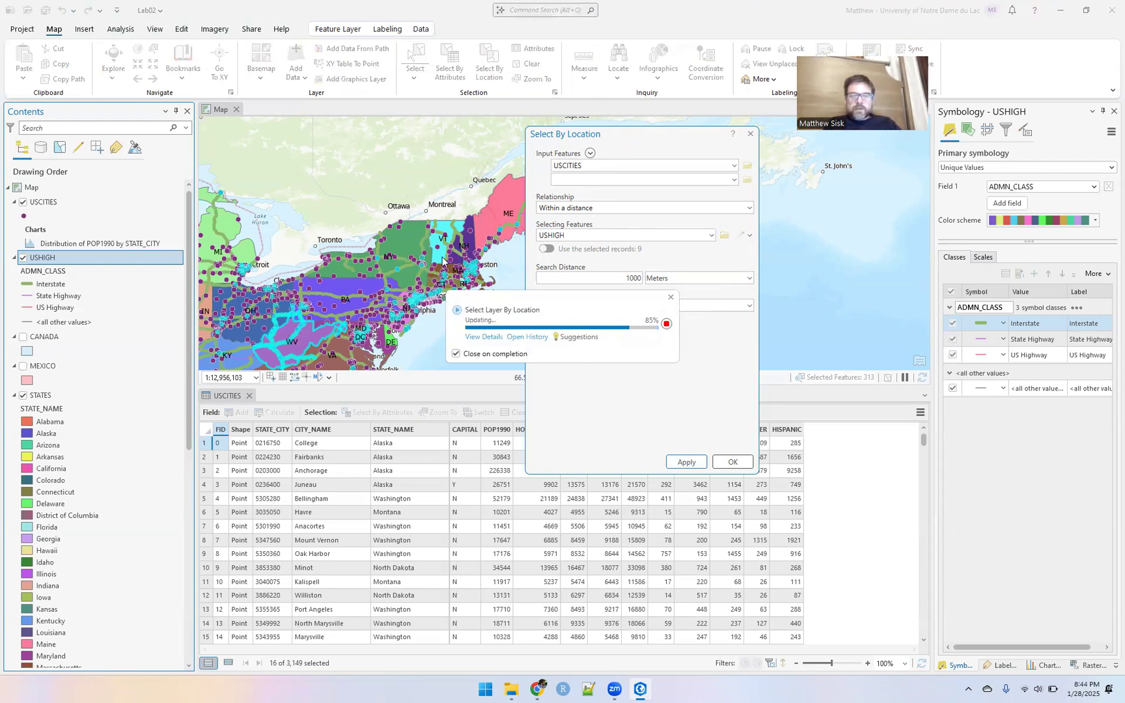
- Review only the selected records in the USCITIES table, and return it to showing all records
click(228, 667)
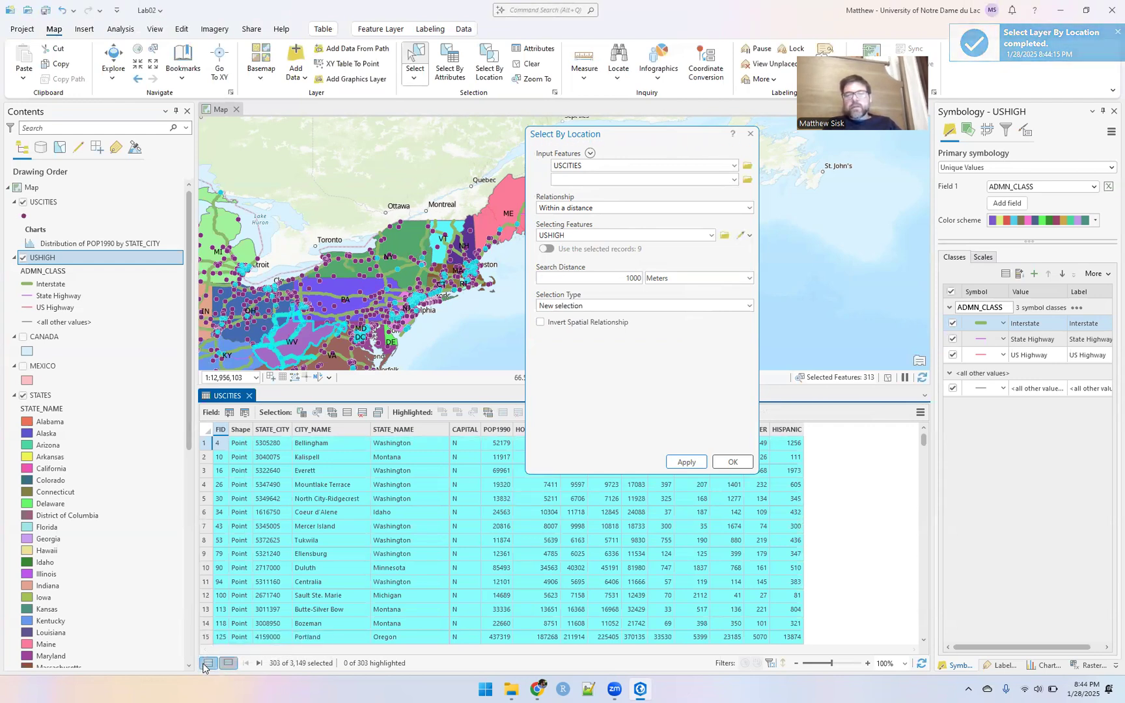
click(207, 663)
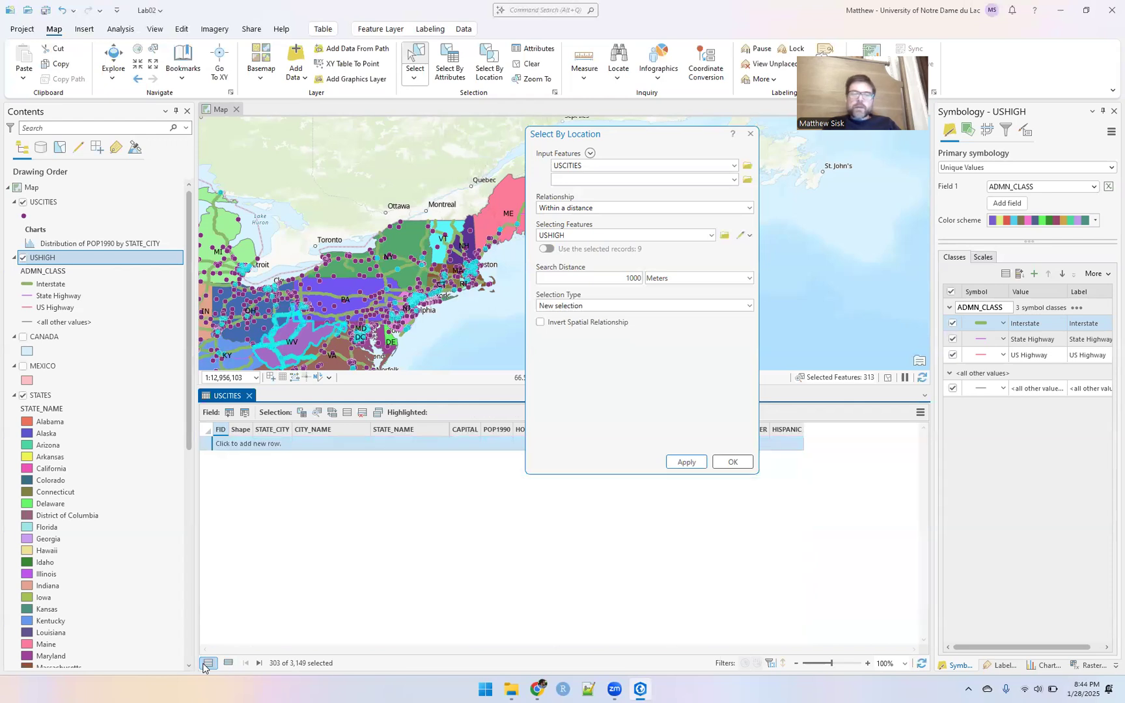